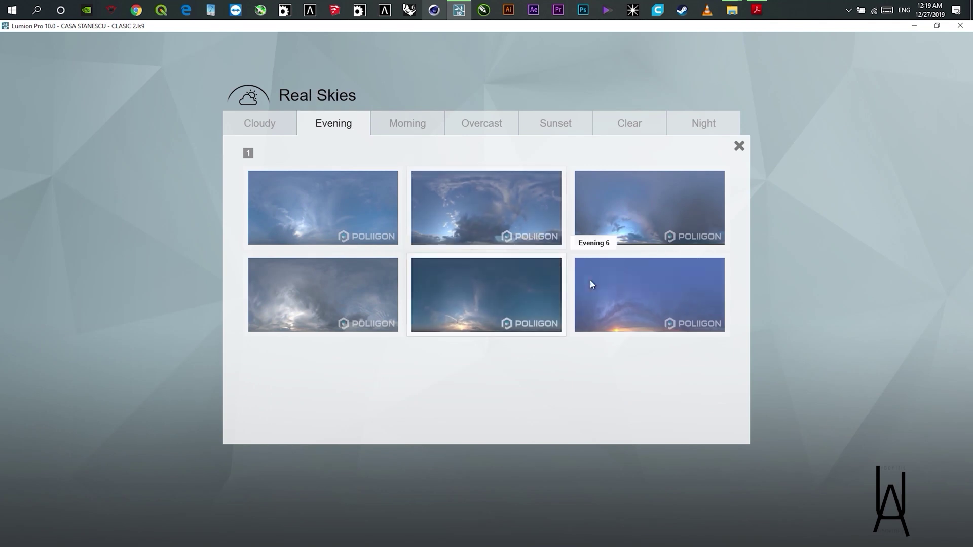
Try the Evening 6 sky, look through the other Real Skies categories, and choose the deep-blue Cloudy sky with low clouds.
{"action": "left_click", "coordinate": [661, 293]}
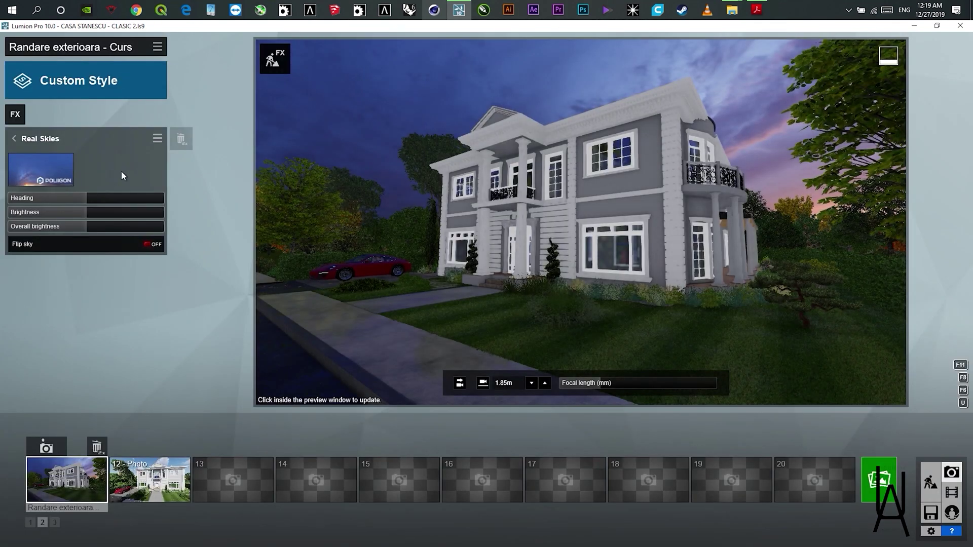
{"action": "left_click", "coordinate": [41, 170]}
{"action": "left_click", "coordinate": [413, 123]}
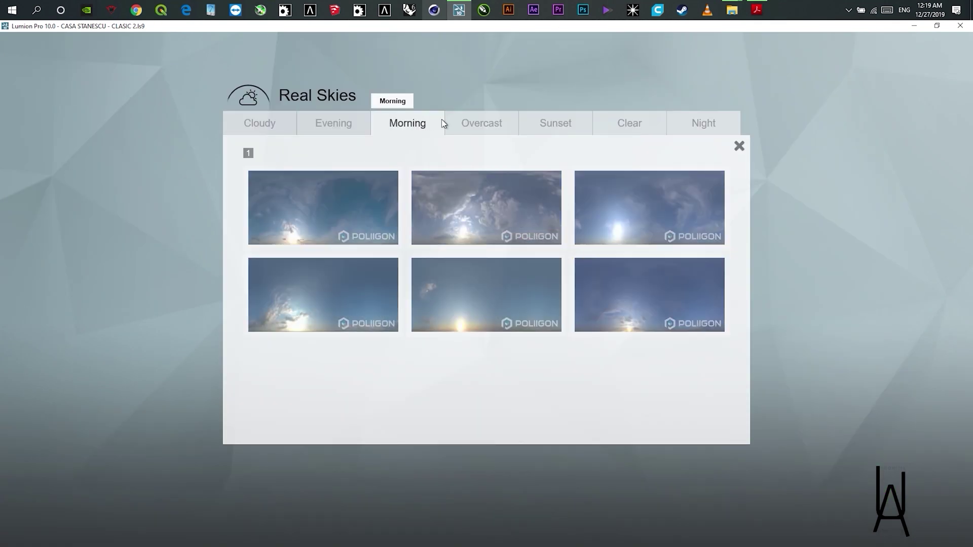
{"action": "left_click", "coordinate": [474, 123]}
{"action": "left_click", "coordinate": [571, 126]}
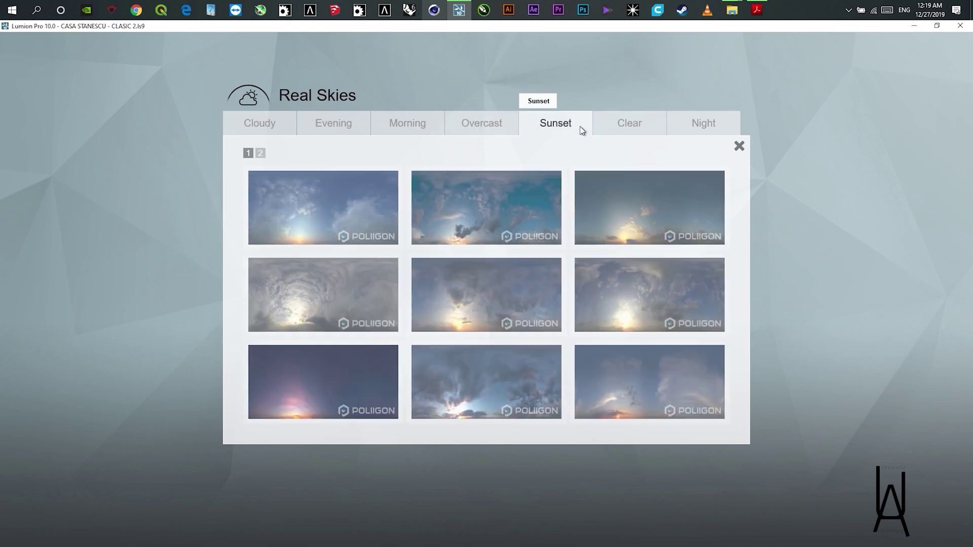
{"action": "left_click", "coordinate": [637, 127]}
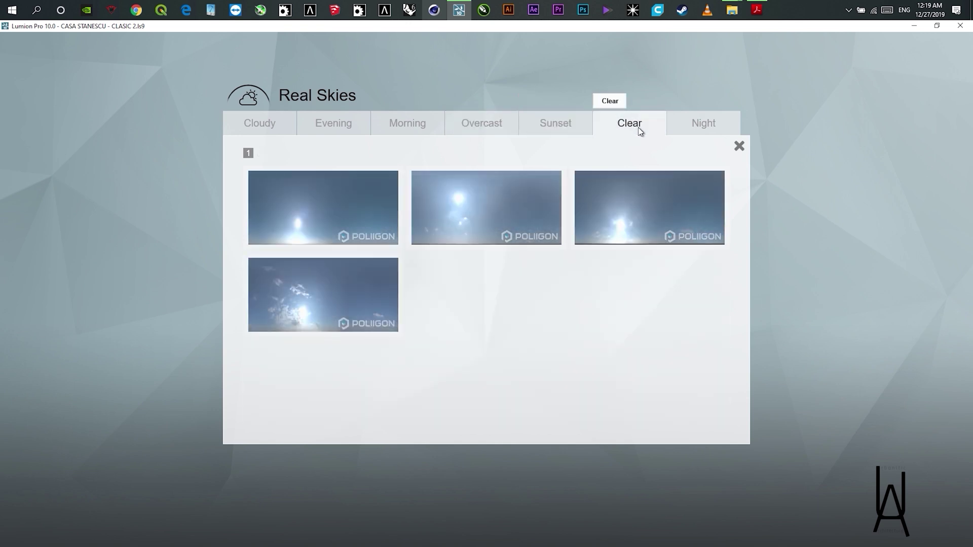
{"action": "left_click", "coordinate": [722, 125]}
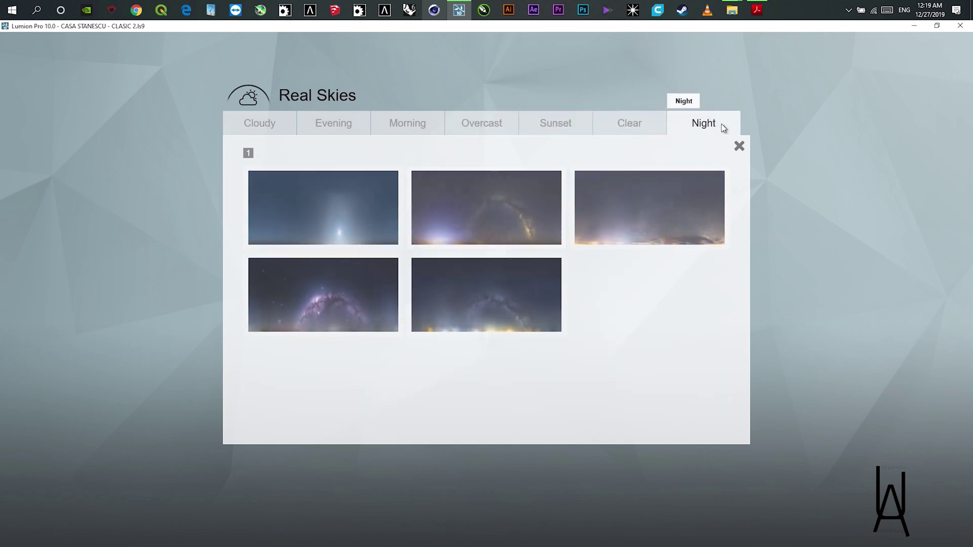
{"action": "left_click", "coordinate": [268, 126]}
{"action": "left_click", "coordinate": [308, 300]}
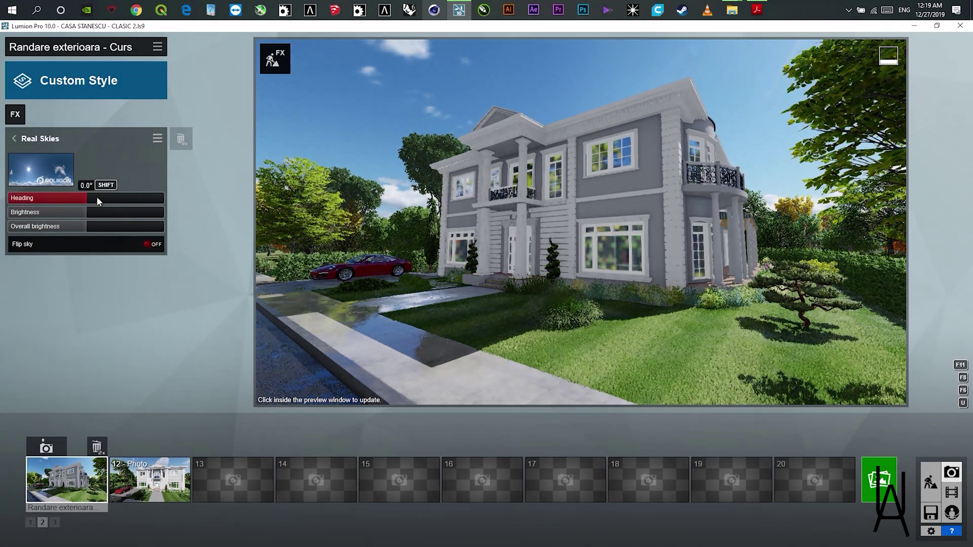
Set the Real Skies heading to 126.2° and its brightness to 1.2.
{"action": "left_click_drag", "start_coordinate": [97, 197], "coordinate": [174, 201]}
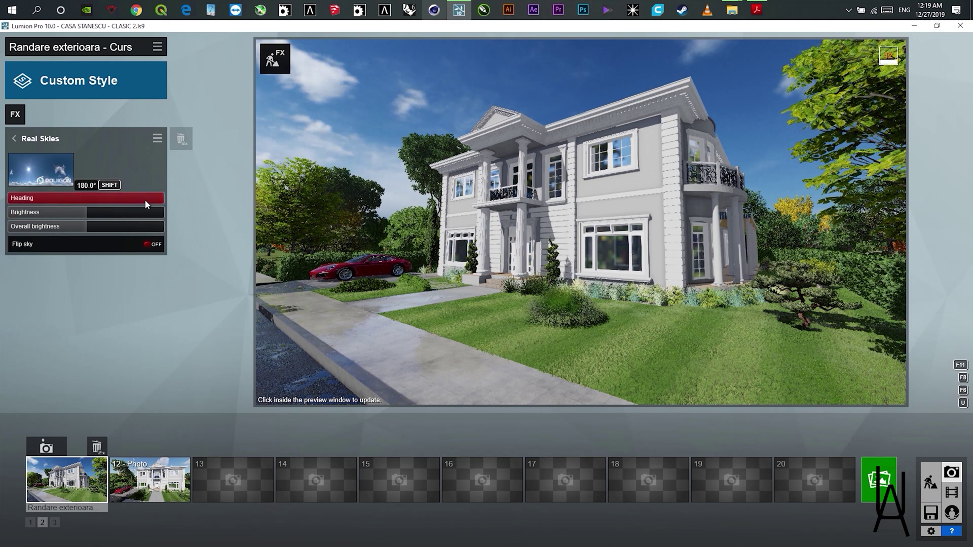
{"action": "mouse_move", "coordinate": [145, 199]}
{"action": "left_mouse_down"}
{"action": "mouse_move", "coordinate": [114, 205]}
{"action": "mouse_move", "coordinate": [141, 209]}
{"action": "left_mouse_up"}
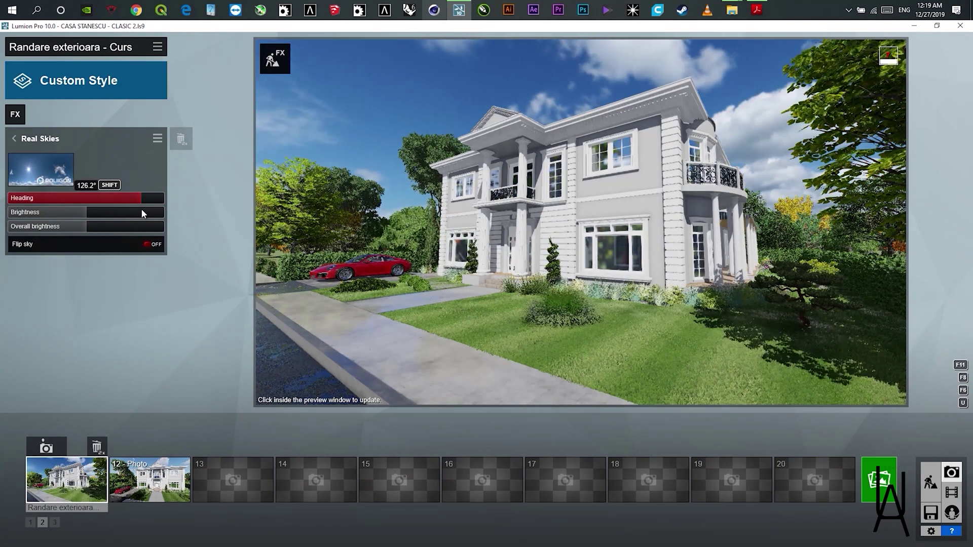
{"action": "left_click_drag", "start_coordinate": [108, 215], "coordinate": [116, 216]}
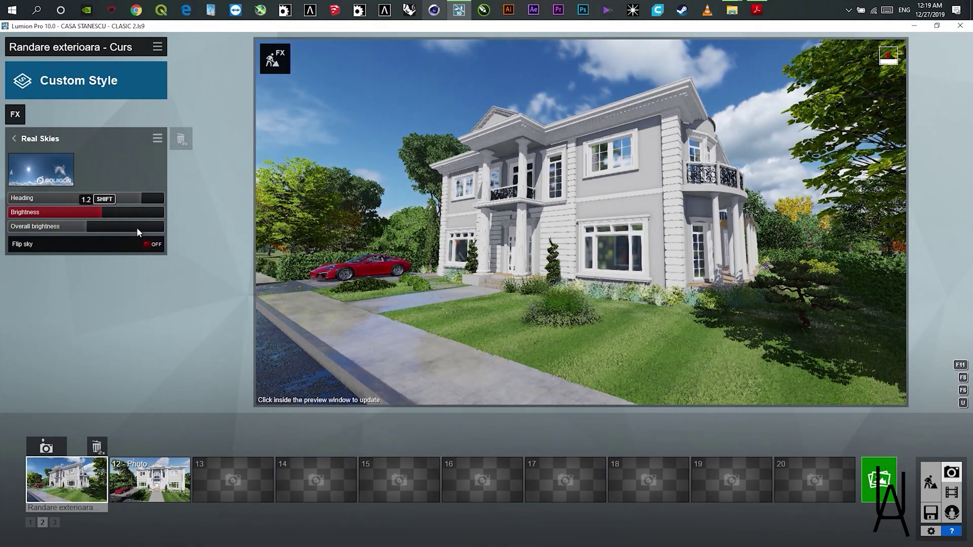
Replace the sky with the middle Cloudy sky of the second row, and raise its Brightness and Overall brightness.
{"action": "left_click", "coordinate": [41, 170]}
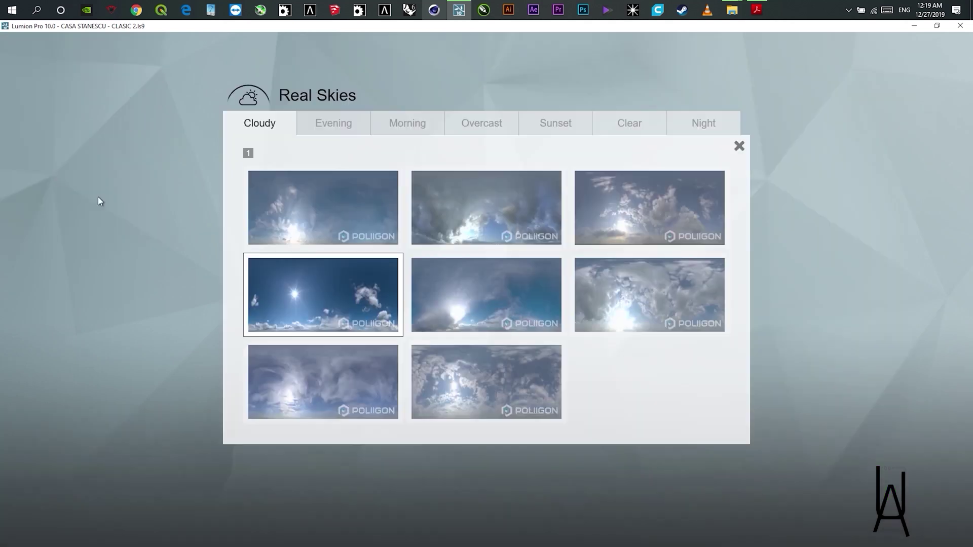
{"action": "left_click", "coordinate": [438, 303]}
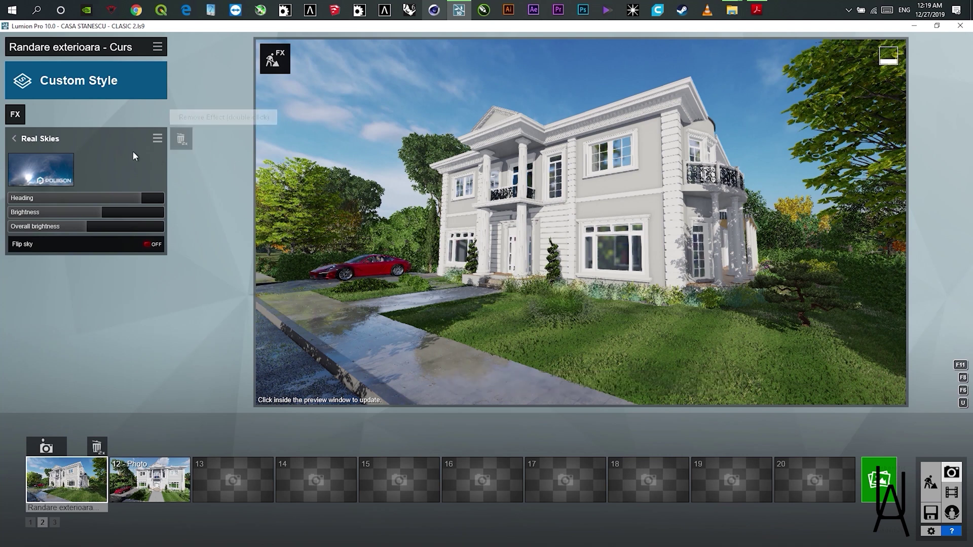
{"action": "mouse_move", "coordinate": [110, 212]}
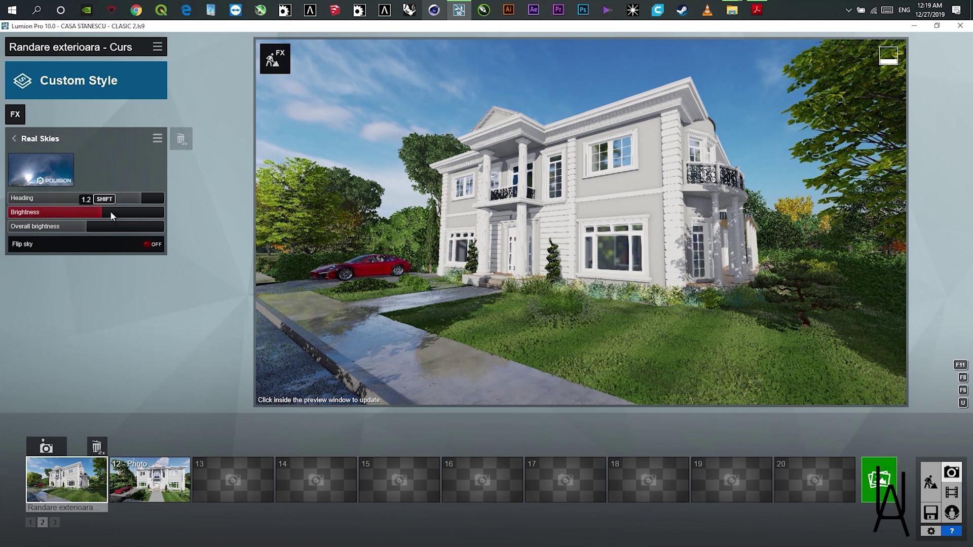
{"action": "left_click_drag", "start_coordinate": [141, 218], "coordinate": [143, 227]}
{"action": "left_click", "coordinate": [121, 227]}
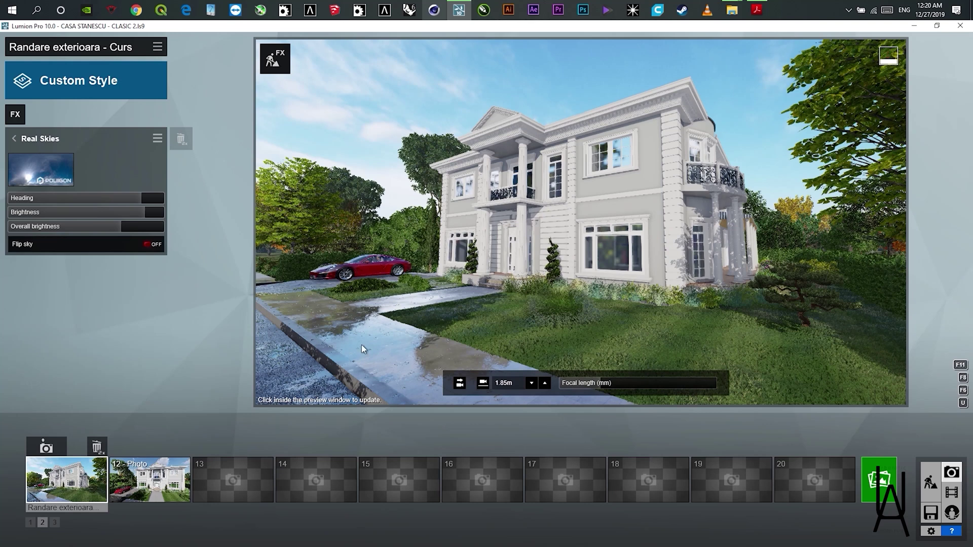
Switch Flip sky on and off twice to compare the mirrored sky with the original, leaving it off.
{"action": "left_click", "coordinate": [149, 244]}
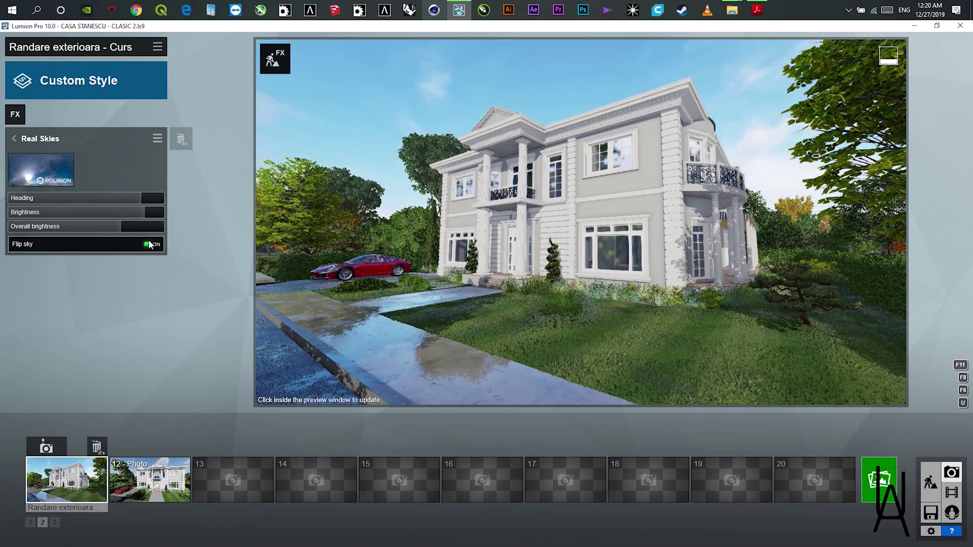
{"action": "left_click", "coordinate": [149, 244]}
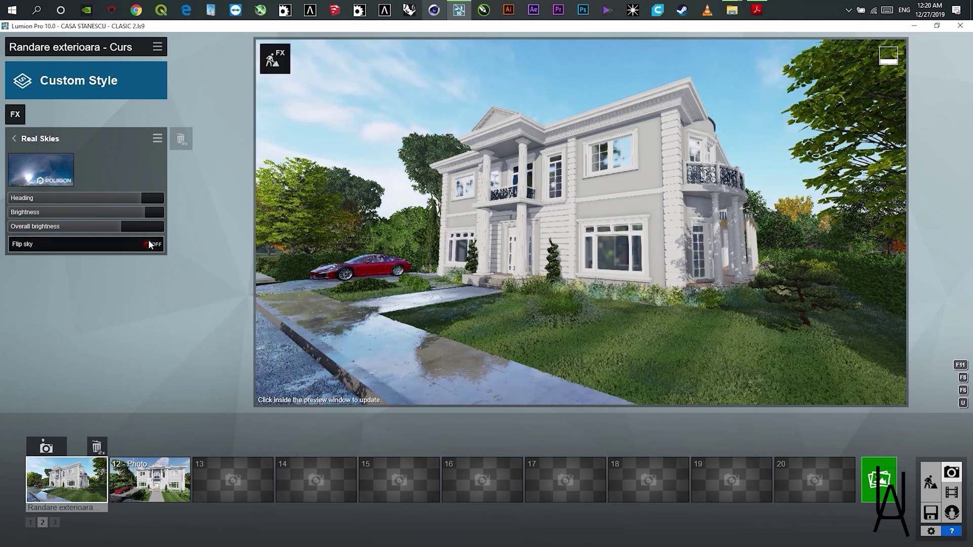
{"action": "left_click", "coordinate": [149, 245]}
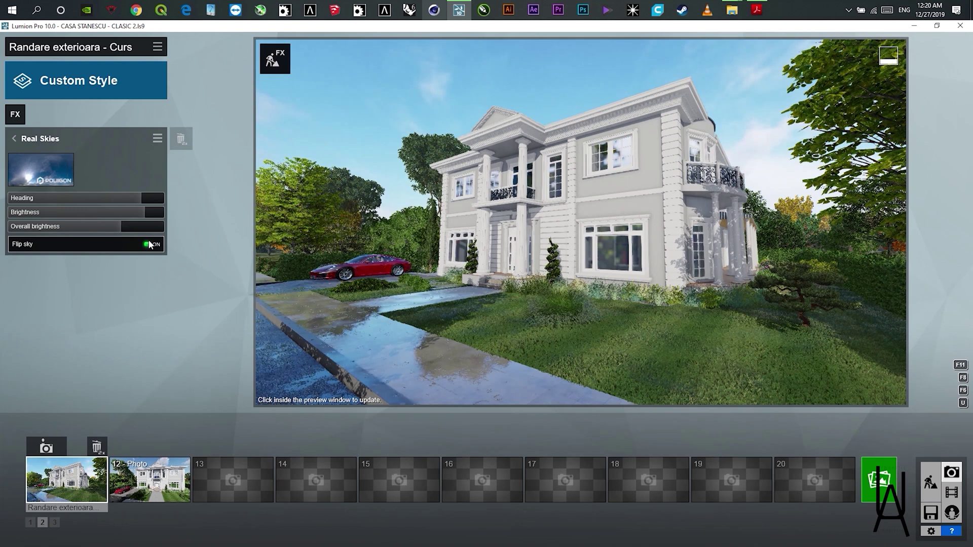
{"action": "left_click", "coordinate": [152, 245]}
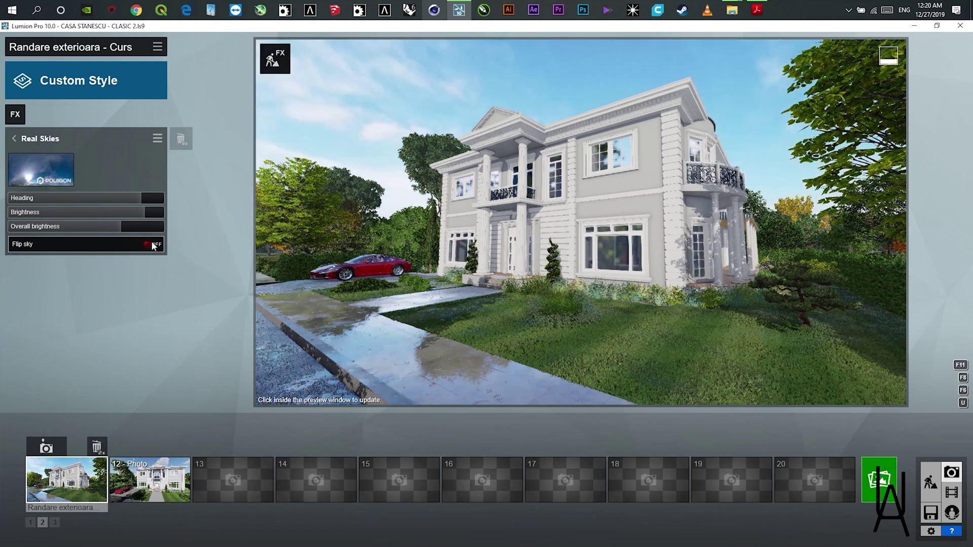
Shift the preview camera slightly, restore the photo's saved camera, and return to the list of applied effects.
{"action": "right_click_drag", "start_coordinate": [576, 218], "coordinate": [582, 225]}
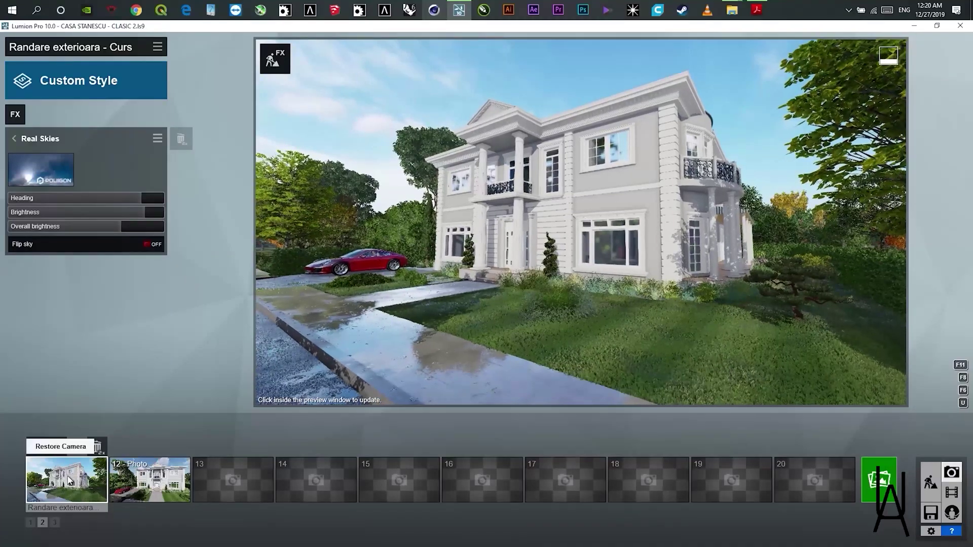
{"action": "left_click", "coordinate": [70, 481]}
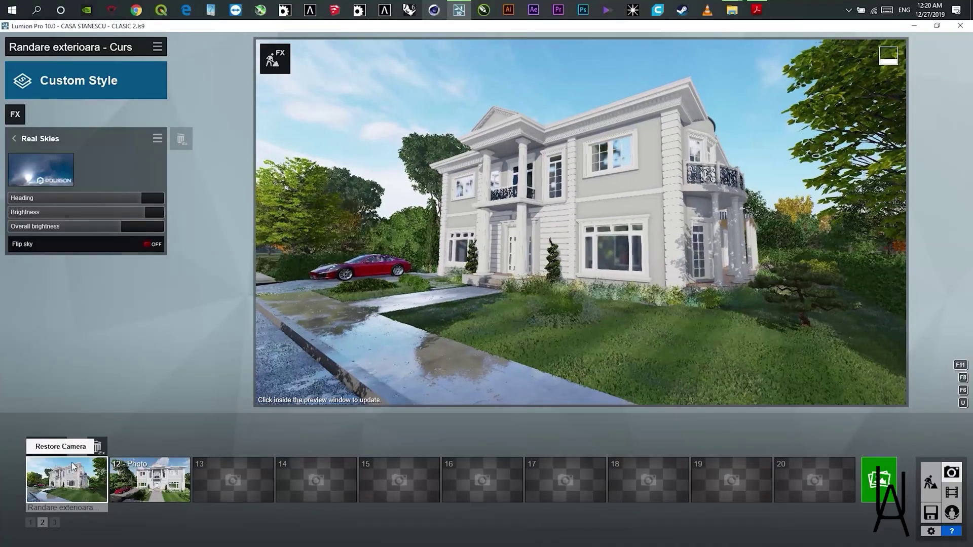
{"action": "left_click", "coordinate": [17, 140]}
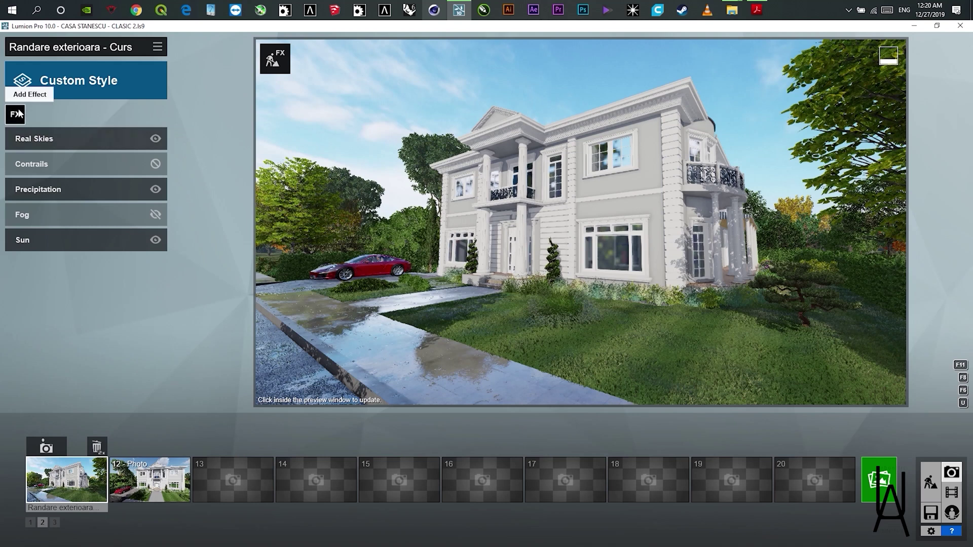
Add the Layer Visibility effect from the Objects category to the photo.
{"action": "left_click", "coordinate": [16, 114]}
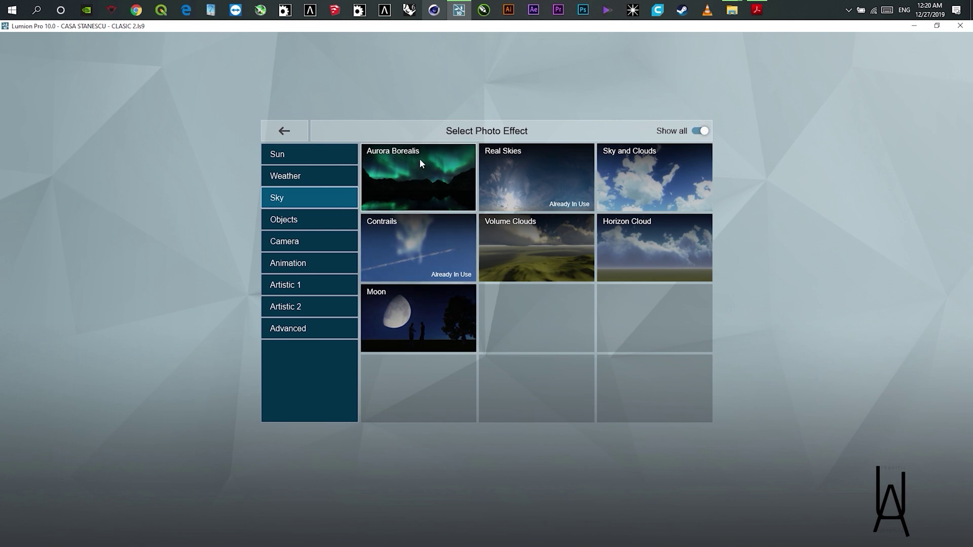
{"action": "left_click", "coordinate": [296, 227]}
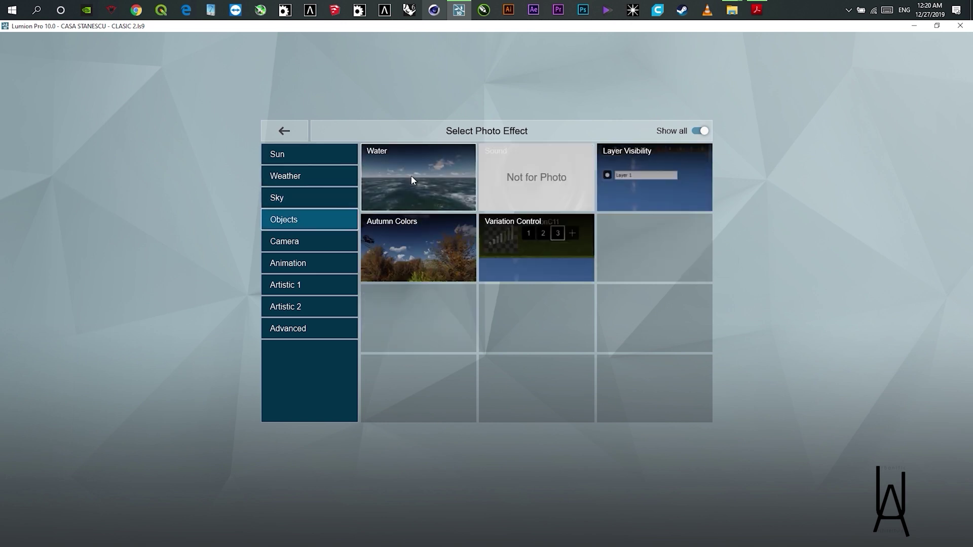
{"action": "left_click", "coordinate": [625, 180]}
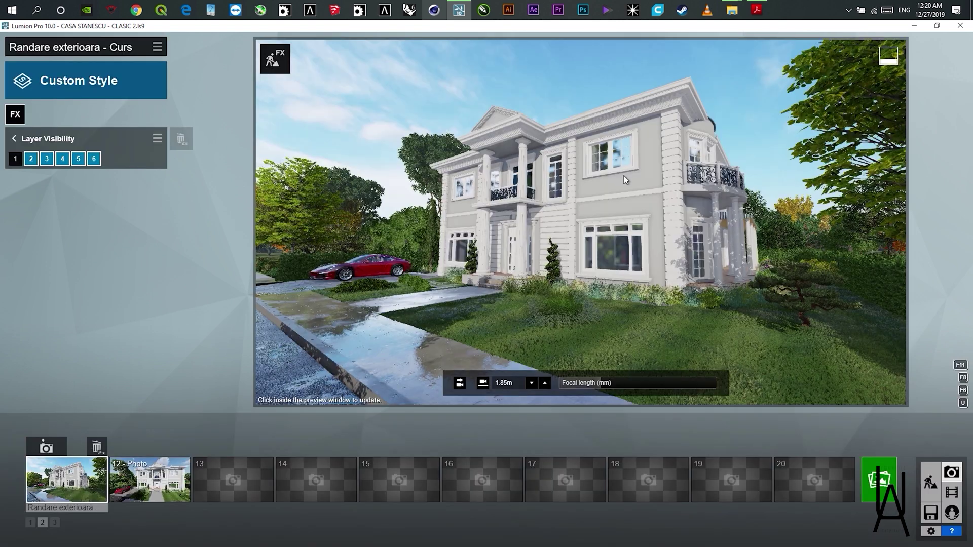
Hide the CASA VARIANTA 2 layer, show CASA VARIANTA 1 in its place, and switch back to CASA VARIANTA 2.
{"action": "left_click", "coordinate": [31, 160]}
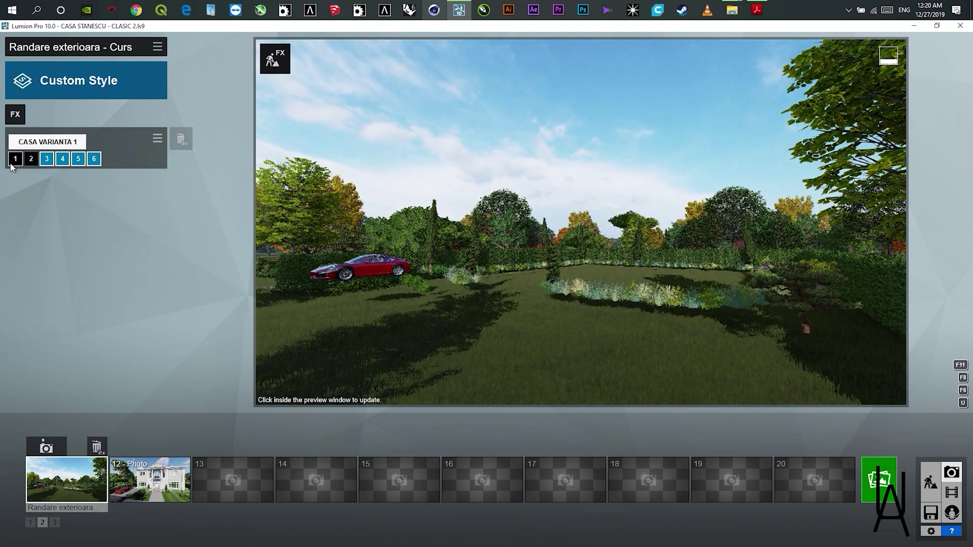
{"action": "left_click", "coordinate": [14, 161]}
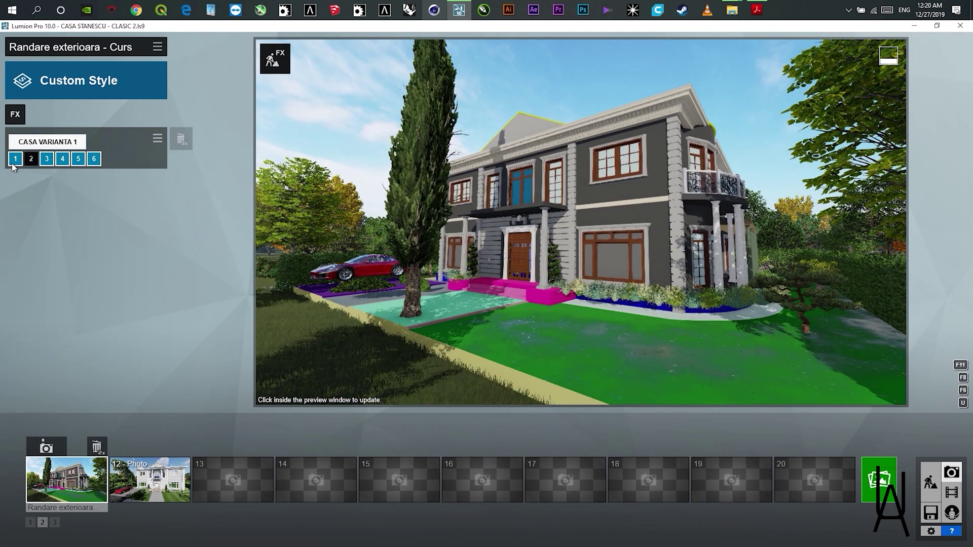
{"action": "left_click", "coordinate": [14, 163]}
{"action": "left_click", "coordinate": [31, 161]}
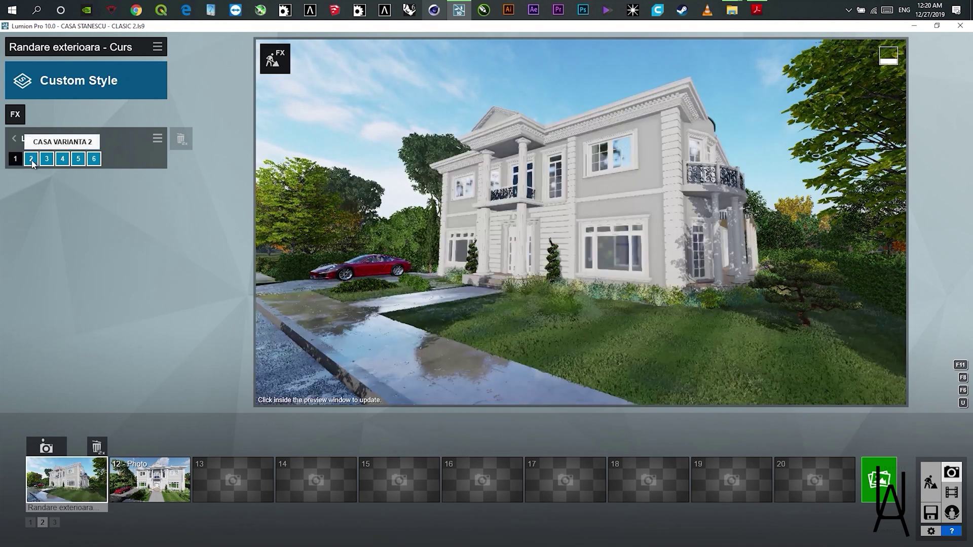
Hide and show again, one at a time, the Vegetatie, Anturaj and copac fata layers and layer 6.
{"action": "left_click", "coordinate": [47, 159]}
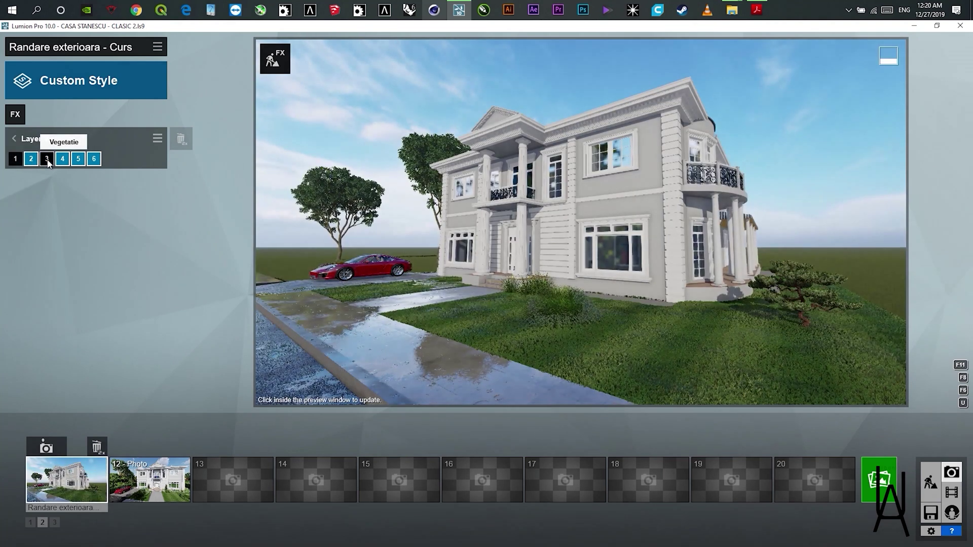
{"action": "left_click", "coordinate": [47, 160]}
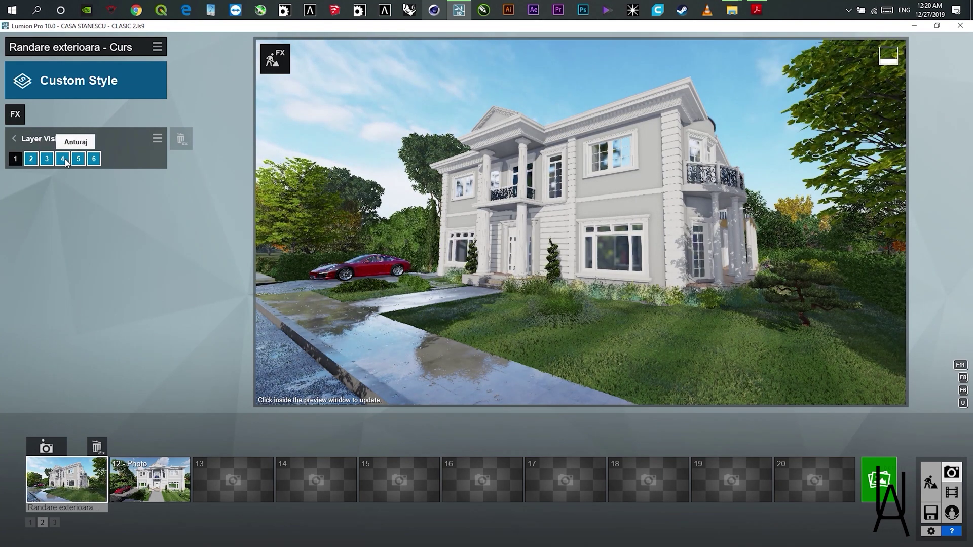
{"action": "left_click", "coordinate": [64, 161]}
{"action": "left_click", "coordinate": [64, 160]}
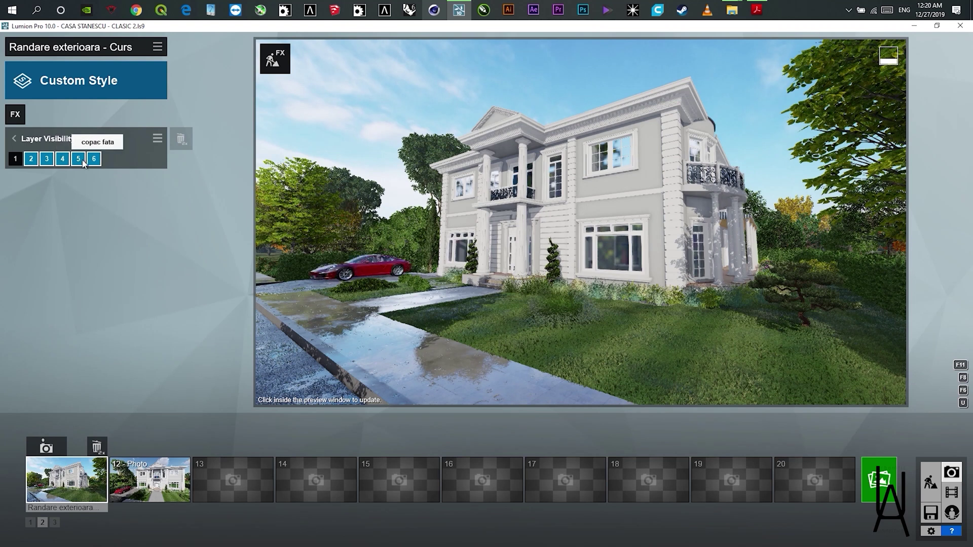
{"action": "left_click", "coordinate": [80, 161]}
{"action": "left_click", "coordinate": [81, 160]}
{"action": "left_click", "coordinate": [94, 161]}
{"action": "left_click", "coordinate": [94, 160]}
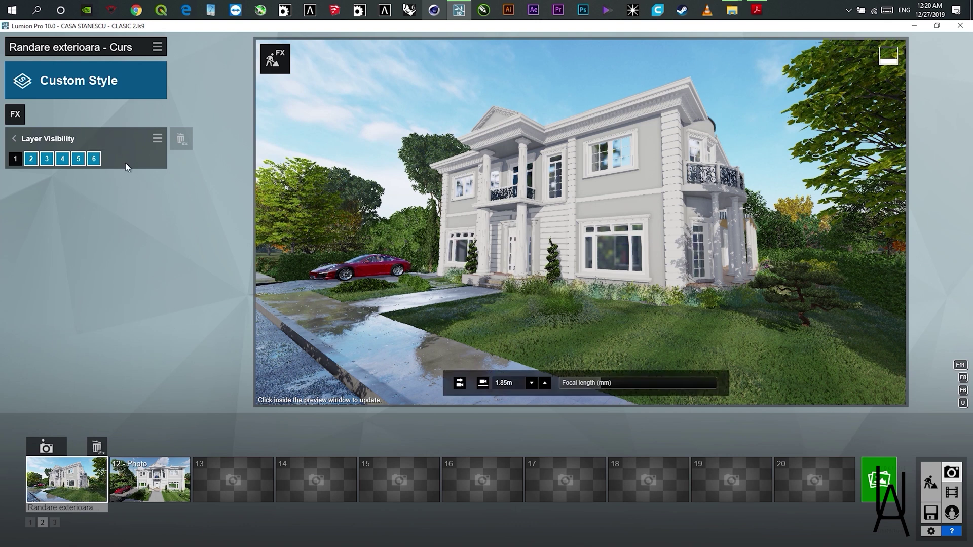
Return to the list of applied effects and remove the Layer Visibility effect.
{"action": "left_click", "coordinate": [15, 139]}
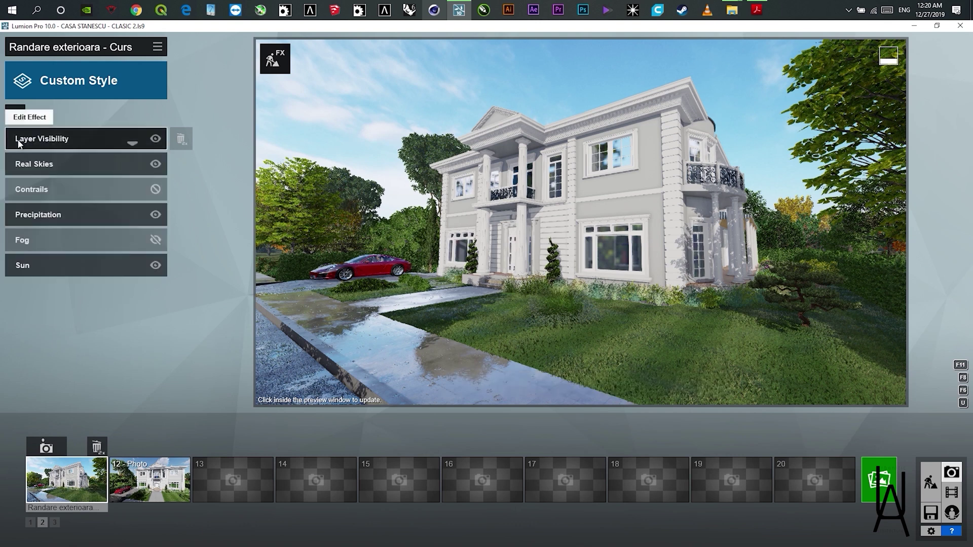
{"action": "double_click", "coordinate": [180, 140]}
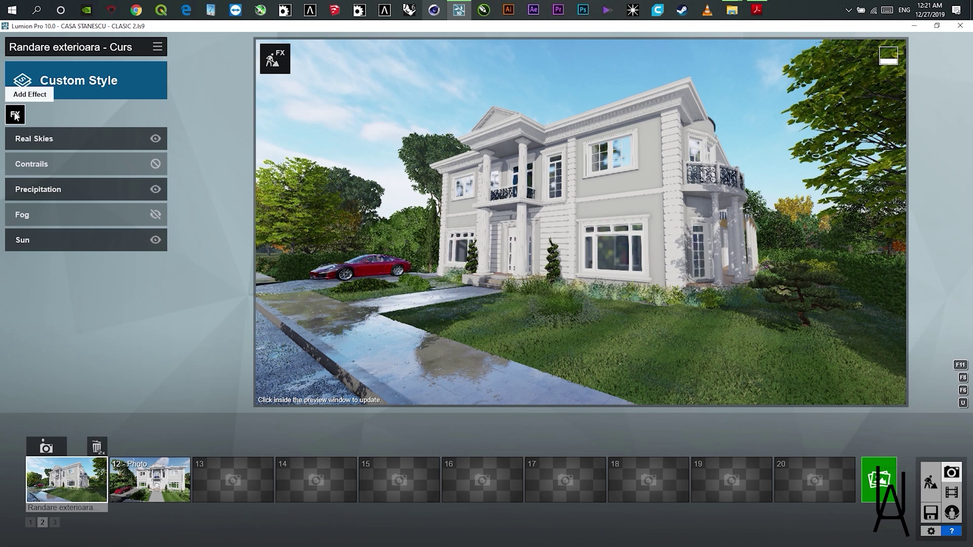
Add the Handheld Camera effect from the Camera category to the photo.
{"action": "left_click", "coordinate": [15, 116]}
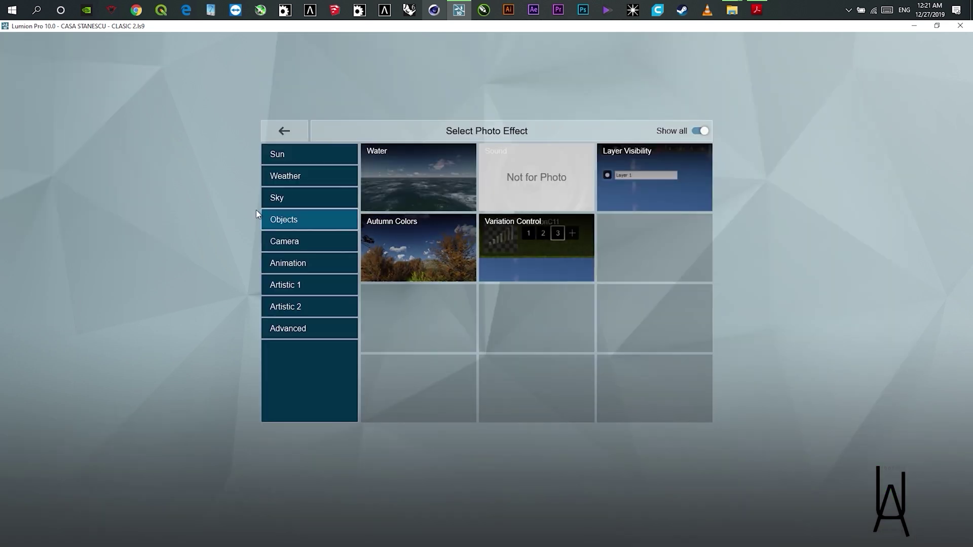
{"action": "left_click", "coordinate": [296, 241]}
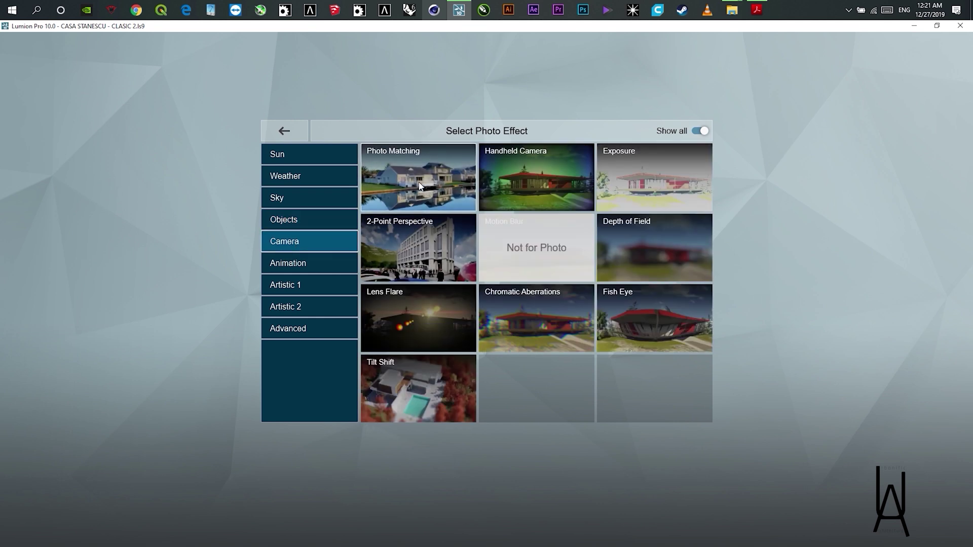
{"action": "left_click", "coordinate": [537, 178]}
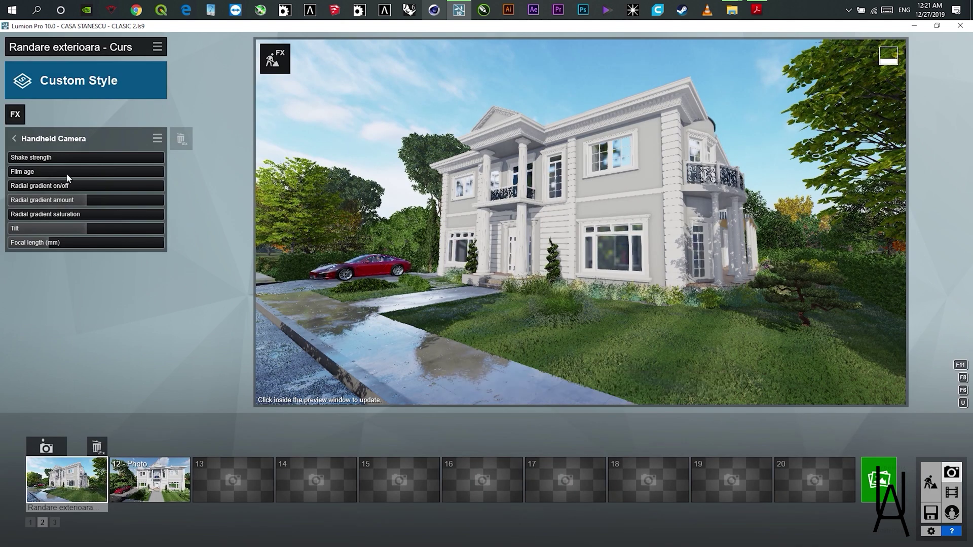
Adjust the Handheld Camera's shake strength, radial gradient, saturation, tilt and focal length, and raise the film age to 0.9.
{"action": "left_click_drag", "start_coordinate": [25, 160], "coordinate": [49, 159]}
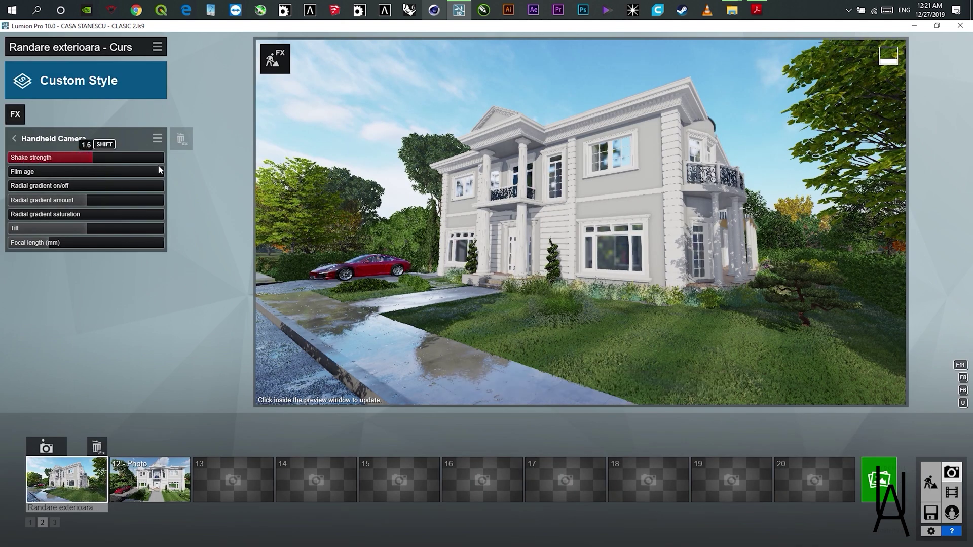
{"action": "left_click_drag", "start_coordinate": [158, 165], "coordinate": [45, 196]}
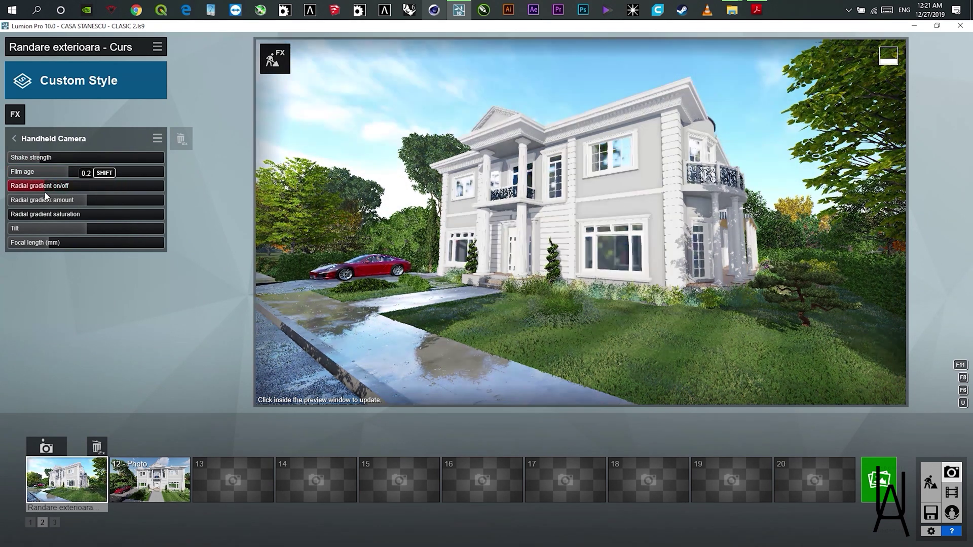
{"action": "left_click_drag", "start_coordinate": [147, 212], "coordinate": [121, 214]}
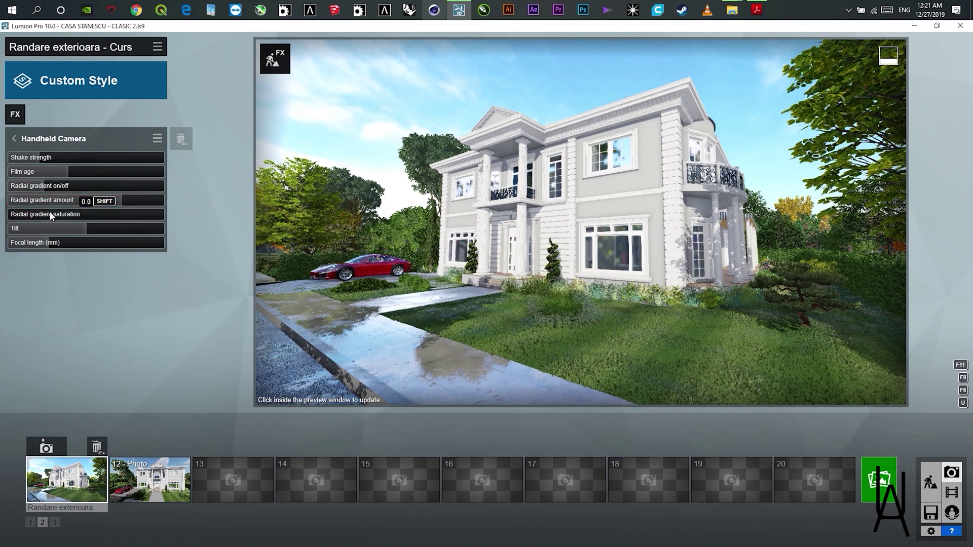
{"action": "left_click_drag", "start_coordinate": [51, 215], "coordinate": [81, 248]}
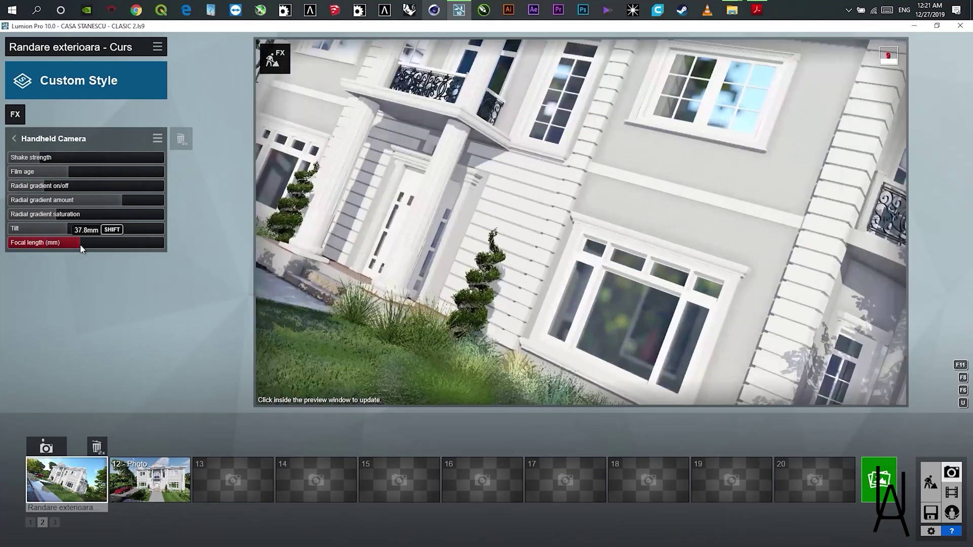
{"action": "left_click_drag", "start_coordinate": [40, 157], "coordinate": [154, 180]}
{"action": "left_click_drag", "start_coordinate": [81, 245], "coordinate": [66, 252]}
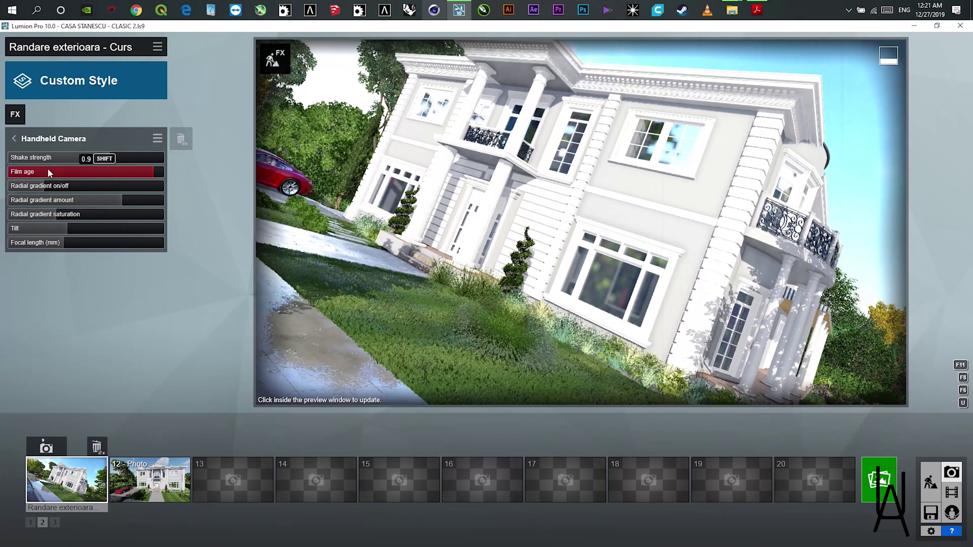
Disable the Handheld Camera effect and restore the saved camera view of the first photo.
{"action": "left_click", "coordinate": [14, 139]}
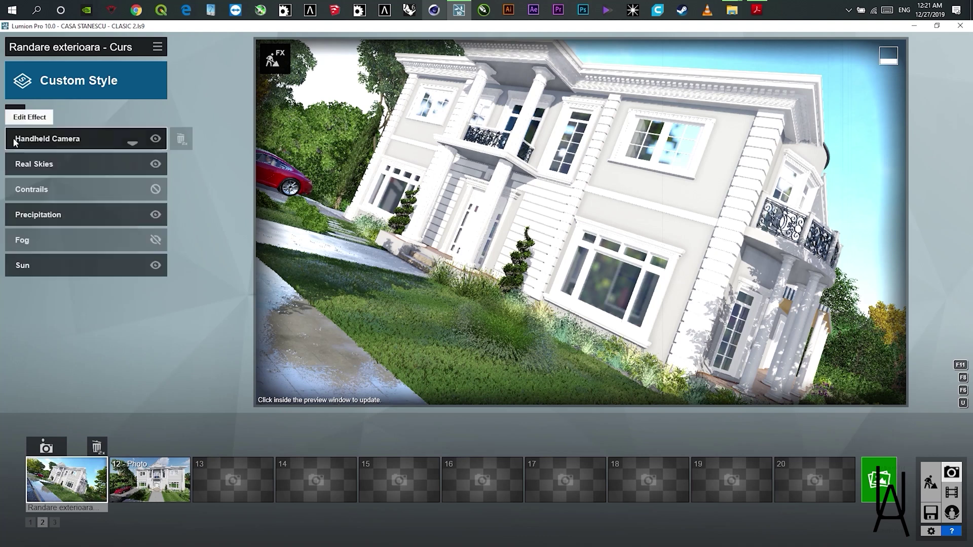
{"action": "left_click", "coordinate": [155, 140]}
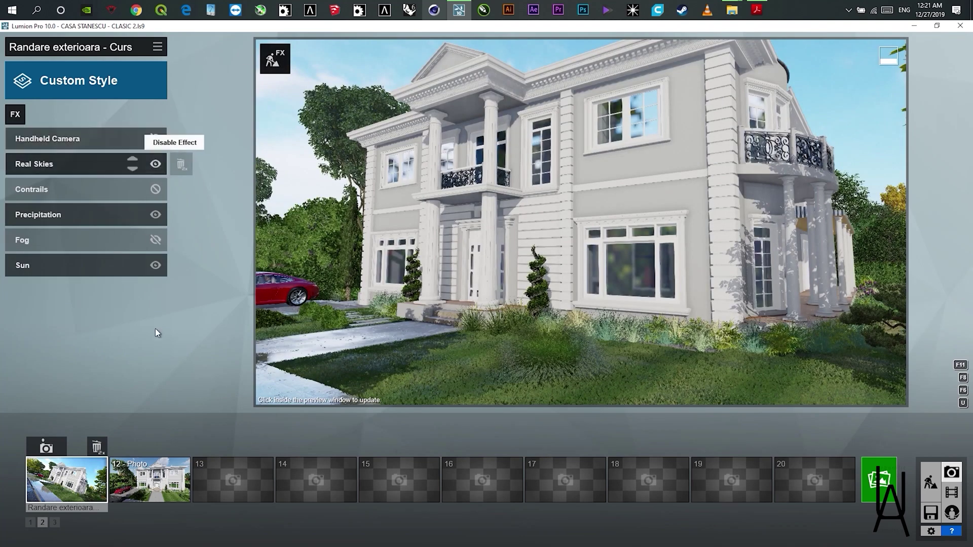
{"action": "left_click", "coordinate": [82, 476]}
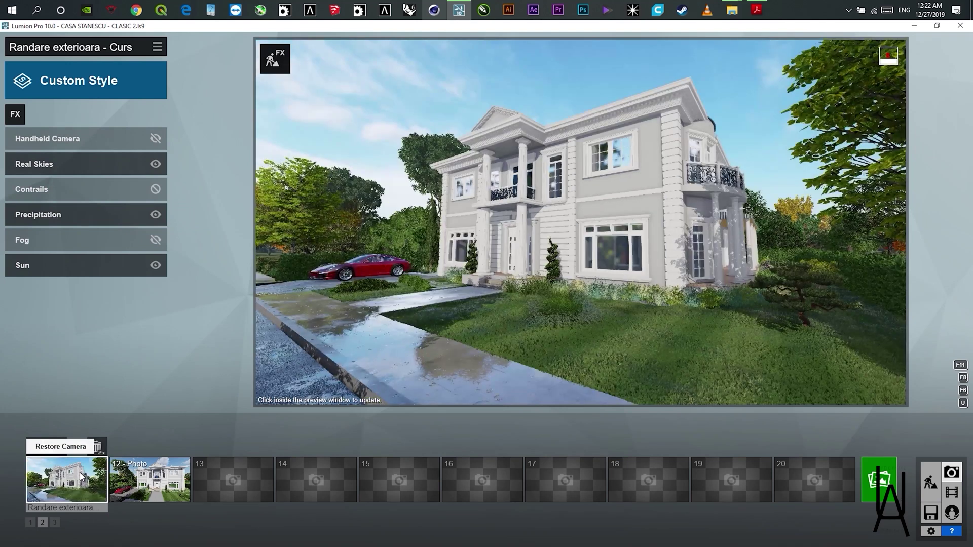
Add the Exposure effect from the Camera category and set its exposure to about 0.6.
{"action": "left_click", "coordinate": [16, 115]}
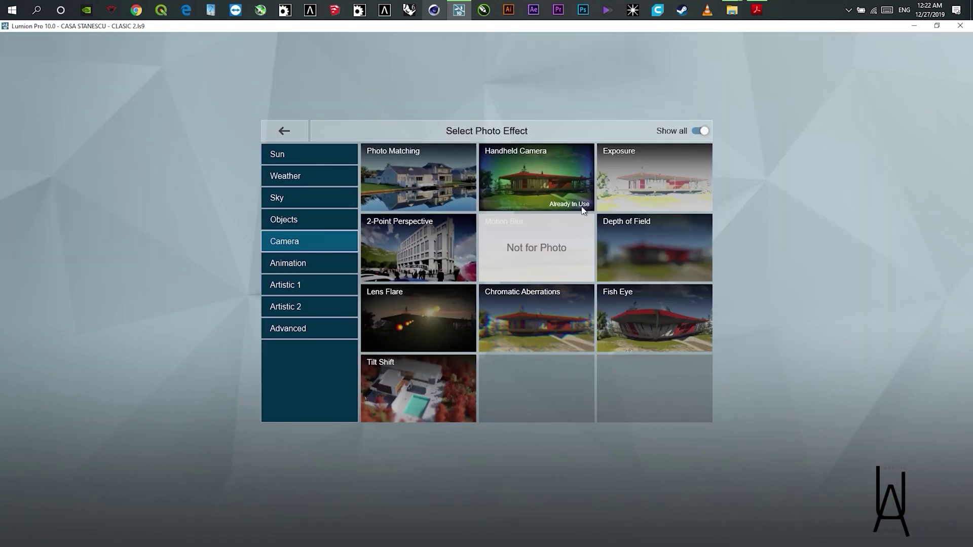
{"action": "left_click", "coordinate": [664, 180]}
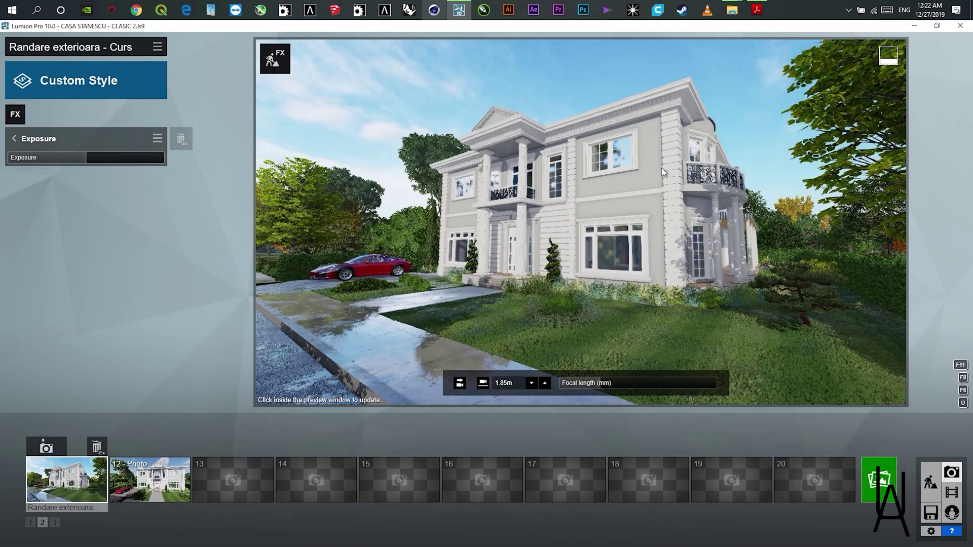
{"action": "mouse_move", "coordinate": [90, 158]}
{"action": "left_mouse_down"}
{"action": "mouse_move", "coordinate": [99, 155]}
{"action": "mouse_move", "coordinate": [78, 155]}
{"action": "mouse_move", "coordinate": [98, 155]}
{"action": "left_mouse_up"}
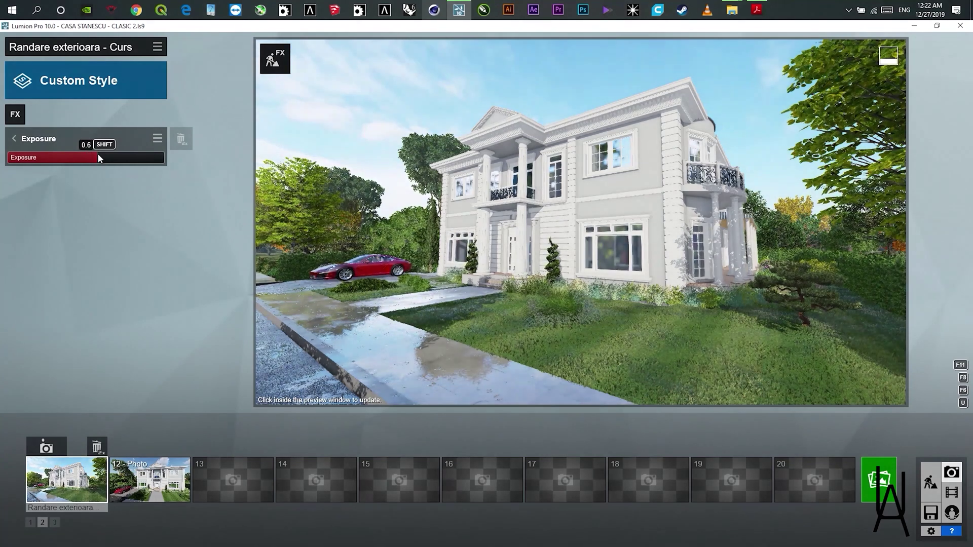
{"action": "left_click", "coordinate": [14, 139]}
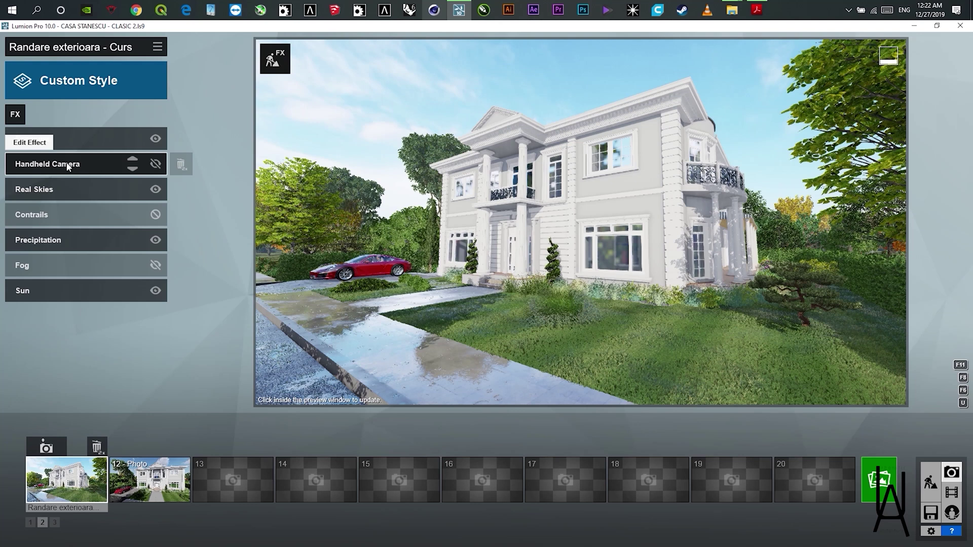
Add the 2-Point Perspective effect, try its amount down to 0.0, and compare it off and on, leaving it enabled.
{"action": "left_click", "coordinate": [17, 119]}
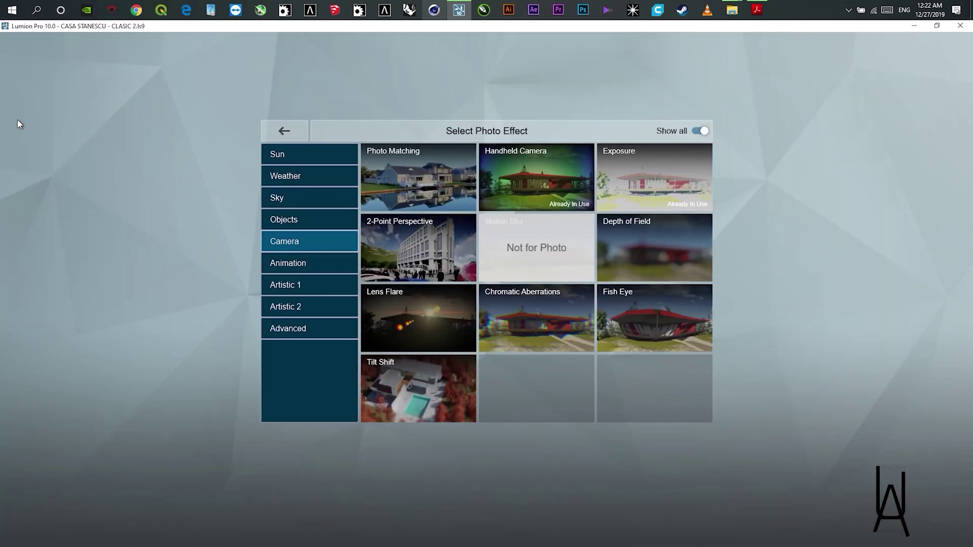
{"action": "left_click", "coordinate": [388, 244]}
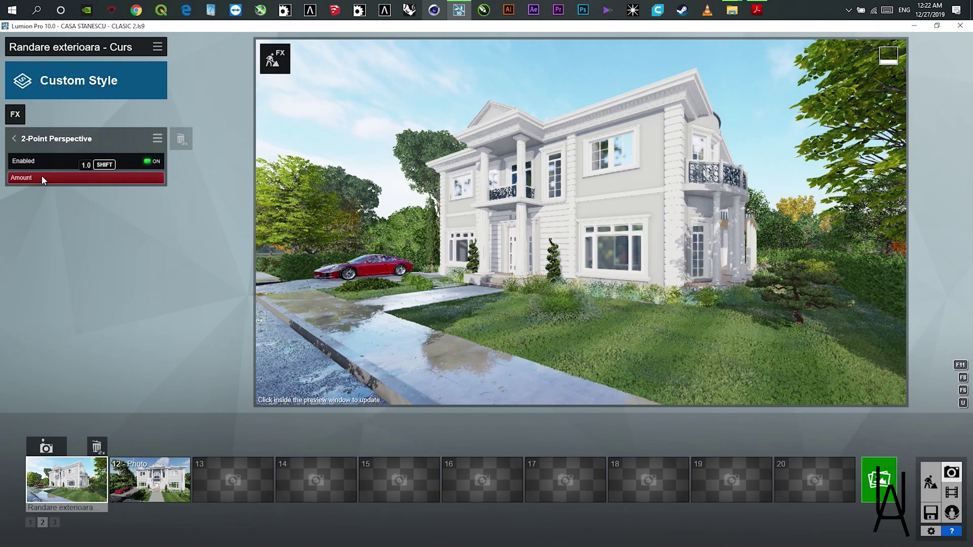
{"action": "left_click_drag", "start_coordinate": [41, 178], "coordinate": [205, 196]}
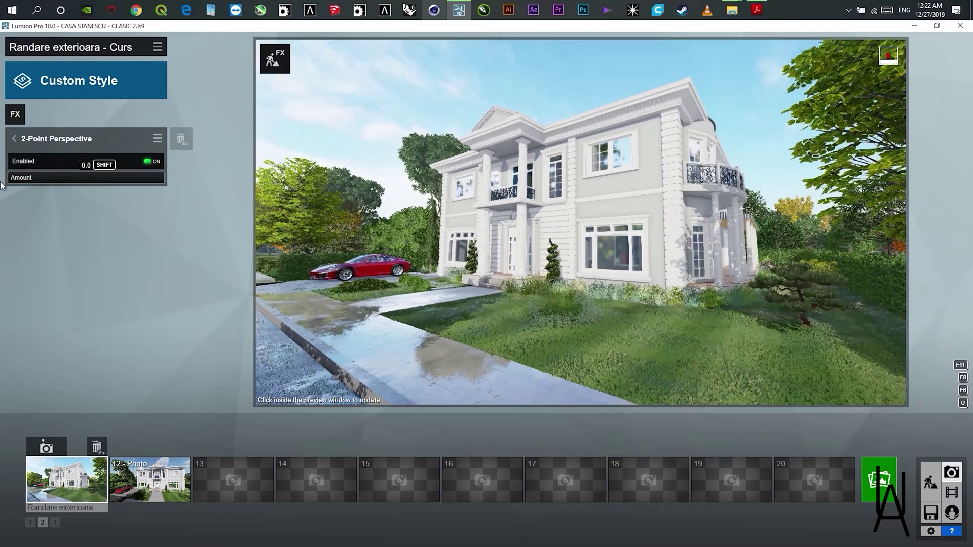
{"action": "left_click", "coordinate": [153, 161]}
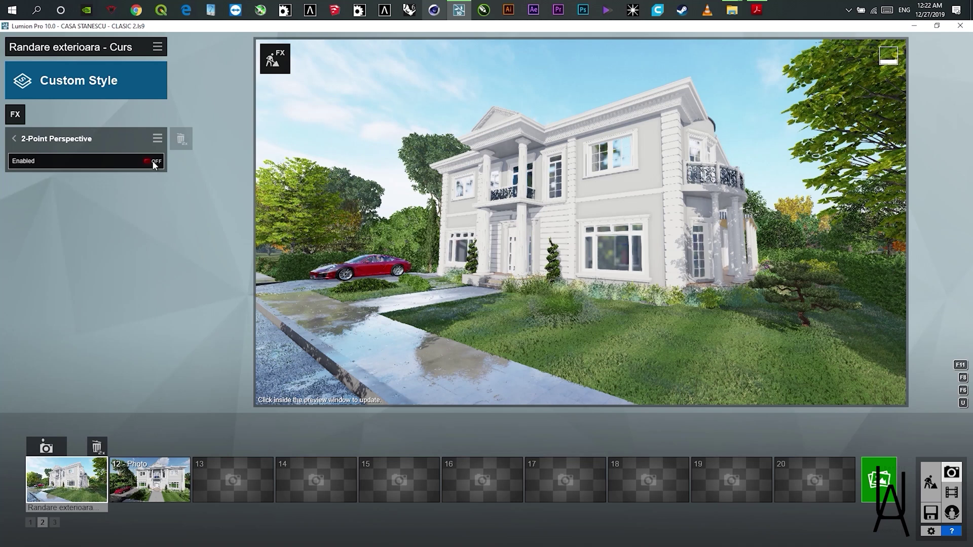
{"action": "left_click", "coordinate": [154, 161]}
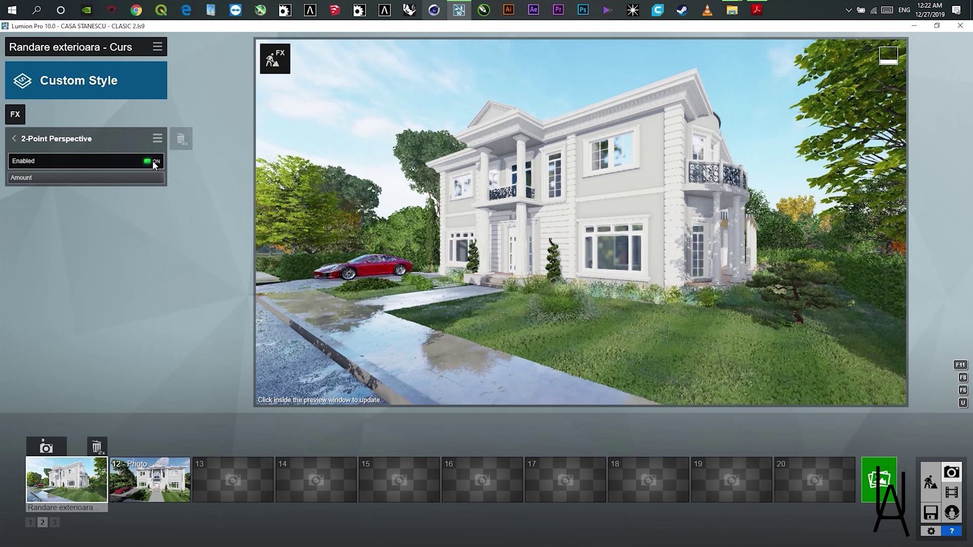
Add the Depth of Field effect from the Camera category and raise its amount to about 395.1.
{"action": "left_click", "coordinate": [16, 114]}
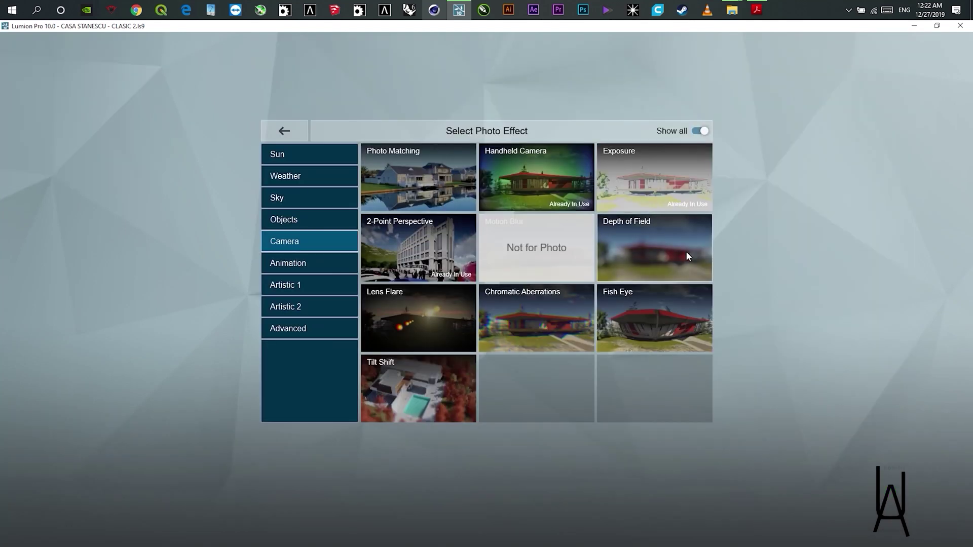
{"action": "left_click", "coordinate": [637, 236]}
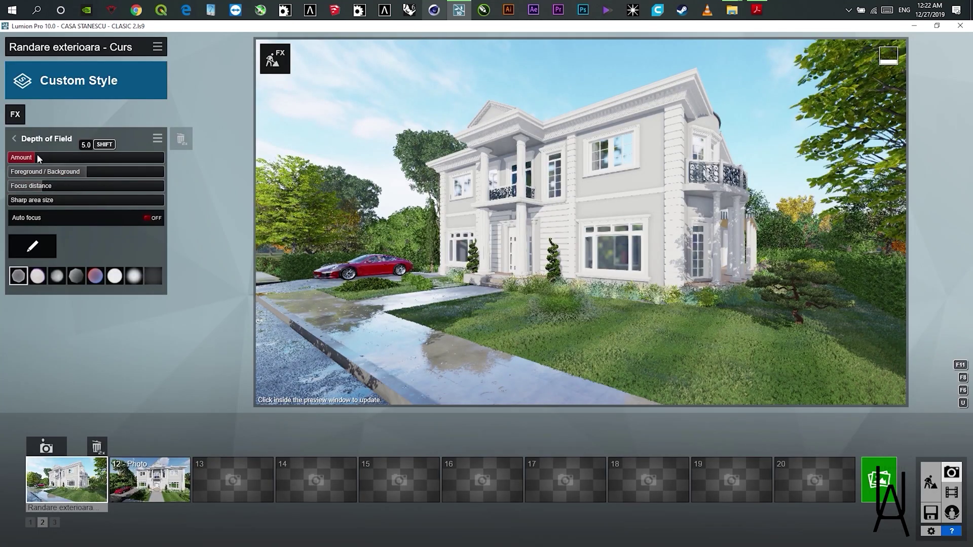
{"action": "left_click_drag", "start_coordinate": [36, 156], "coordinate": [123, 162]}
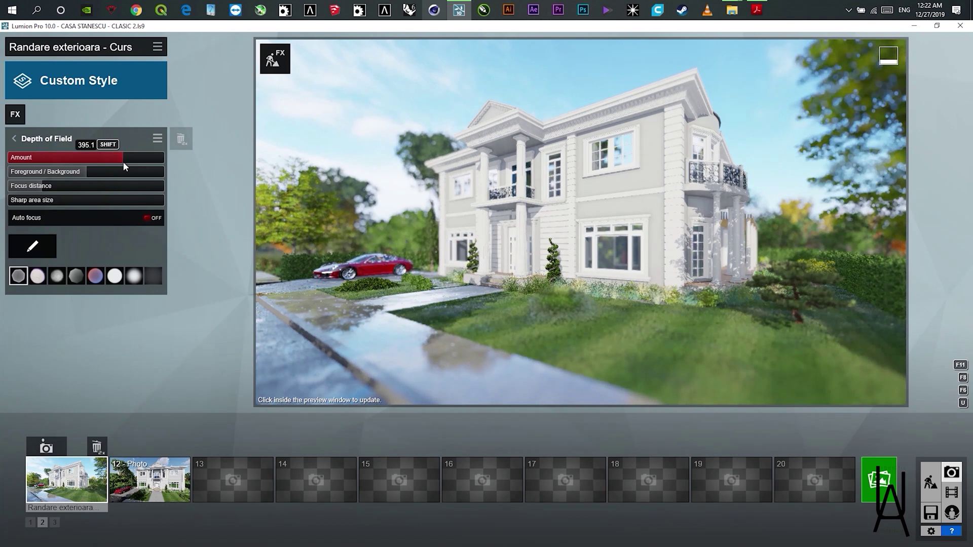
Try auto focus on and off in Depth of Field while lowering the amount to about 28.4.
{"action": "left_click", "coordinate": [157, 221]}
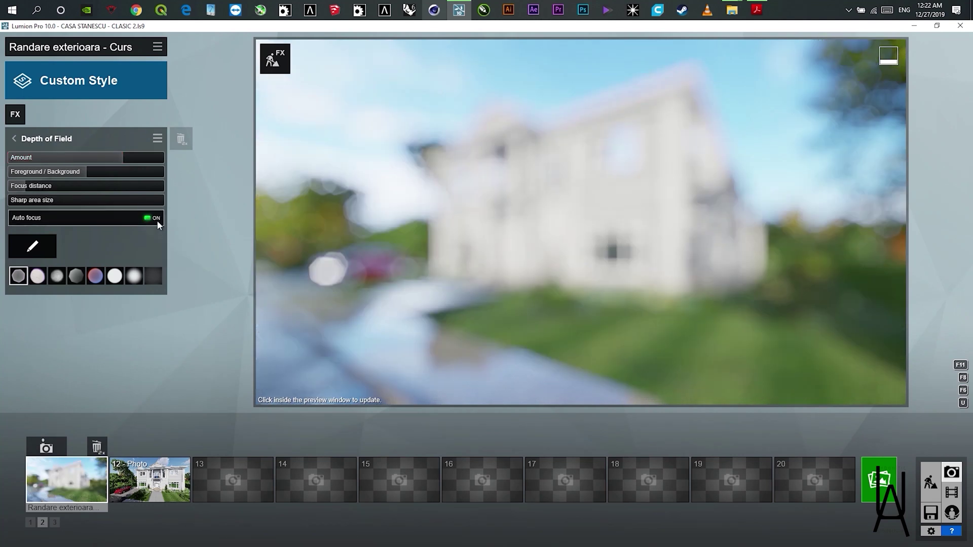
{"action": "left_click_drag", "start_coordinate": [109, 157], "coordinate": [63, 155]}
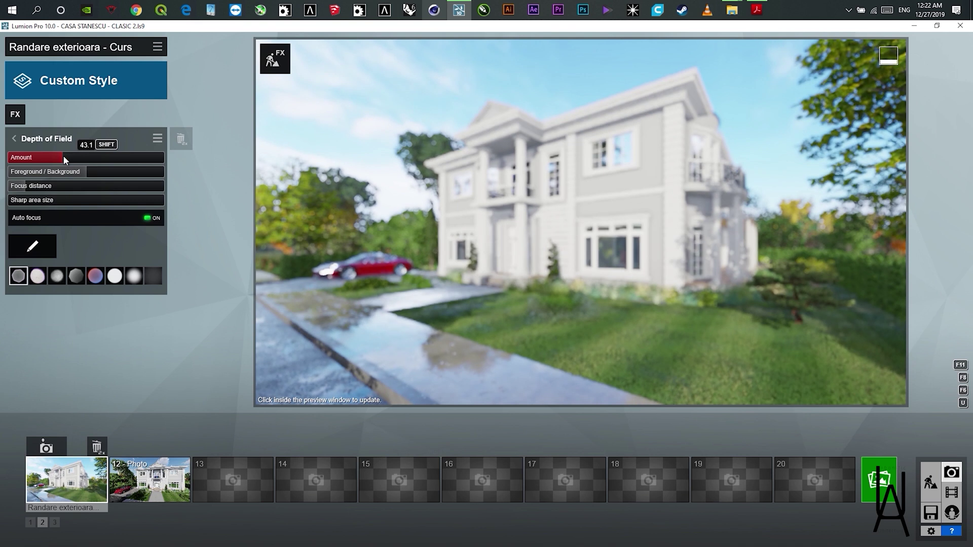
{"action": "left_click", "coordinate": [150, 218]}
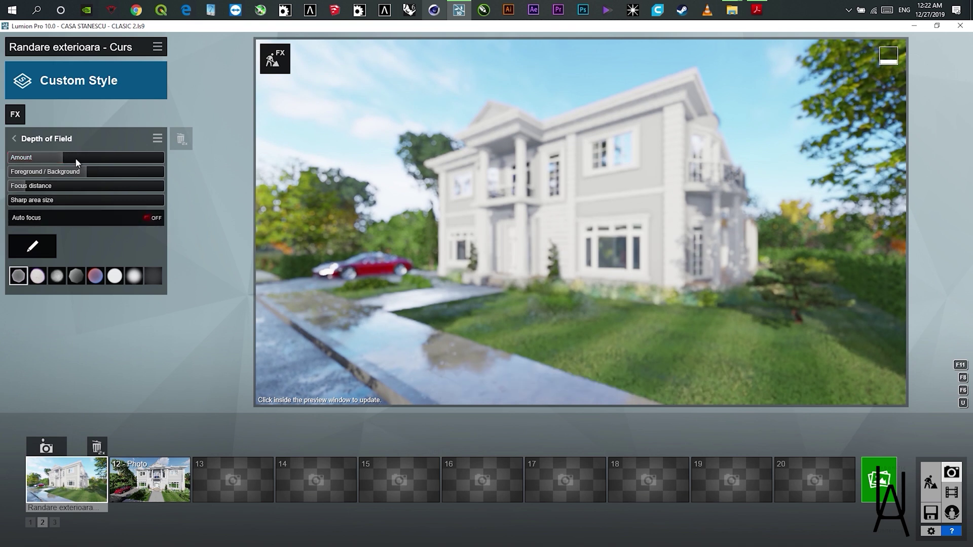
{"action": "left_click_drag", "start_coordinate": [77, 158], "coordinate": [54, 165]}
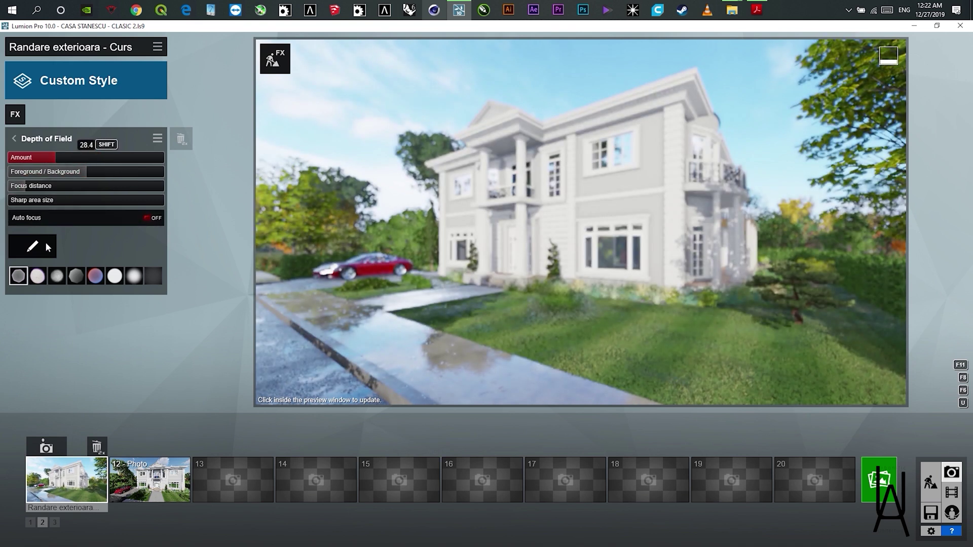
Pick a focus point at the house entrance and turn on auto focus with the Depth of Field amount at maximum.
{"action": "left_click", "coordinate": [44, 247]}
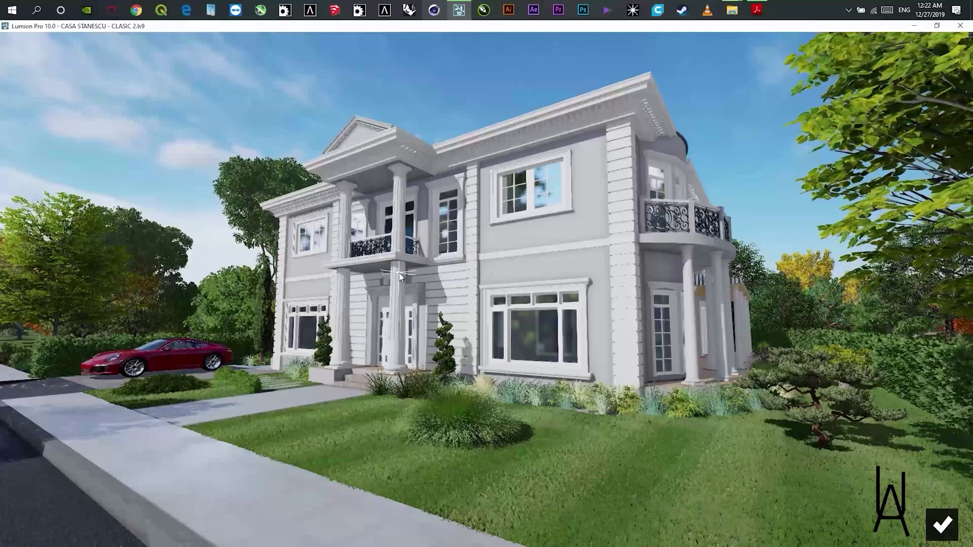
{"action": "left_click", "coordinate": [941, 525]}
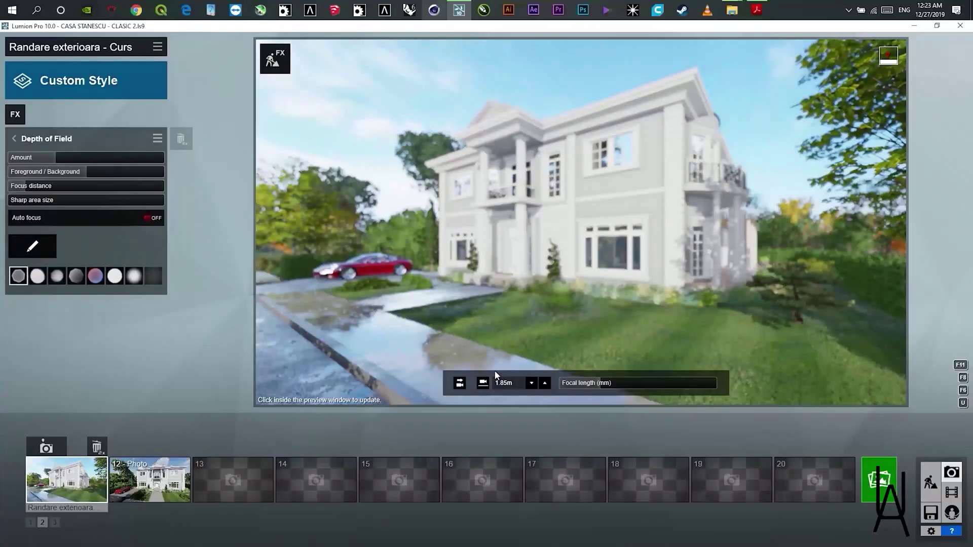
{"action": "left_click", "coordinate": [37, 160]}
{"action": "left_click_drag", "start_coordinate": [36, 159], "coordinate": [184, 164]}
{"action": "left_click", "coordinate": [151, 217]}
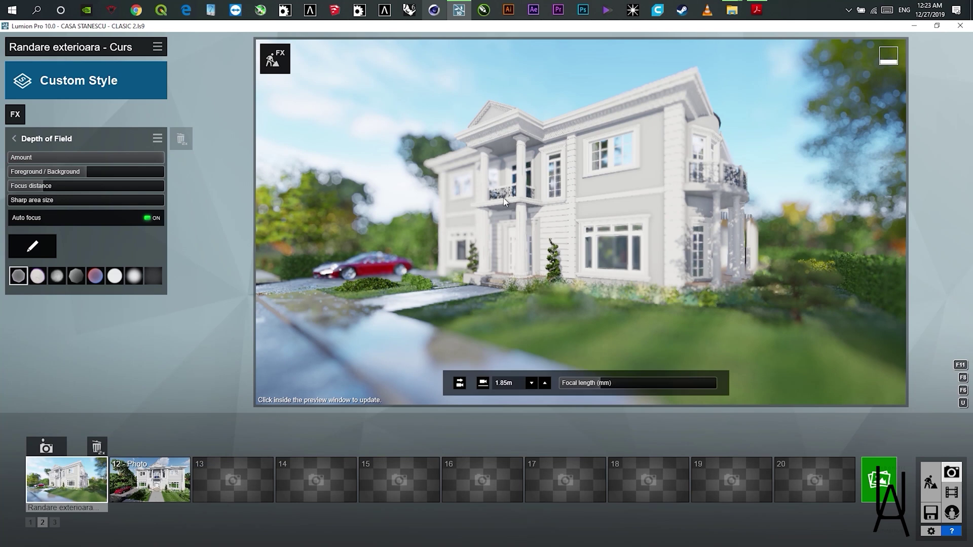
Move the Depth of Field focus point to the house's balcony corner, to the red car, and back to the front entrance.
{"action": "left_click", "coordinate": [39, 251]}
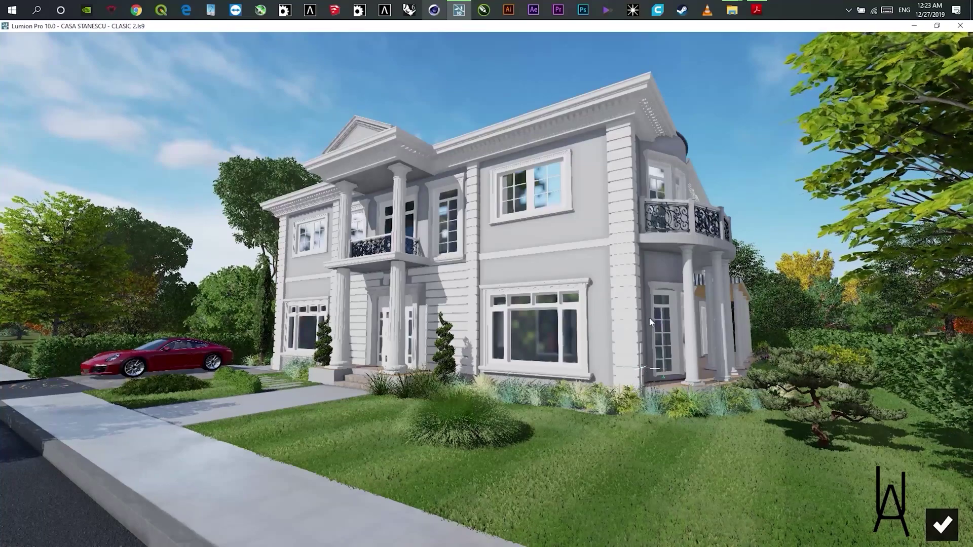
{"action": "left_click", "coordinate": [942, 525]}
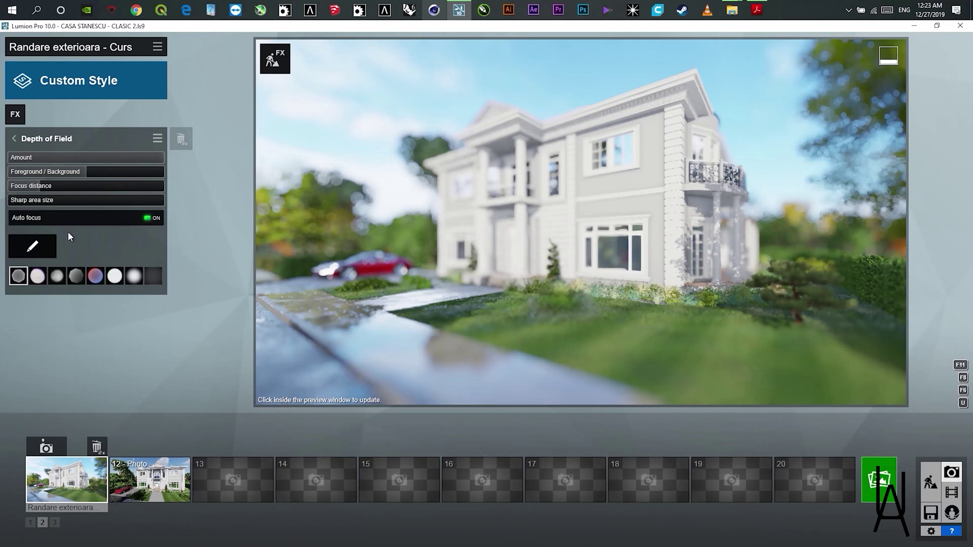
{"action": "left_click", "coordinate": [32, 247]}
{"action": "left_click", "coordinate": [158, 354]}
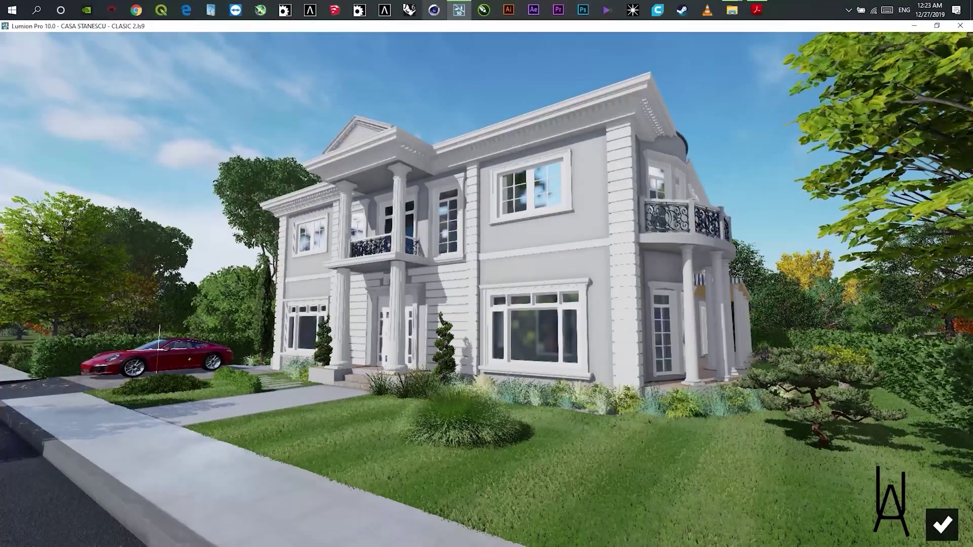
{"action": "left_click", "coordinate": [942, 525]}
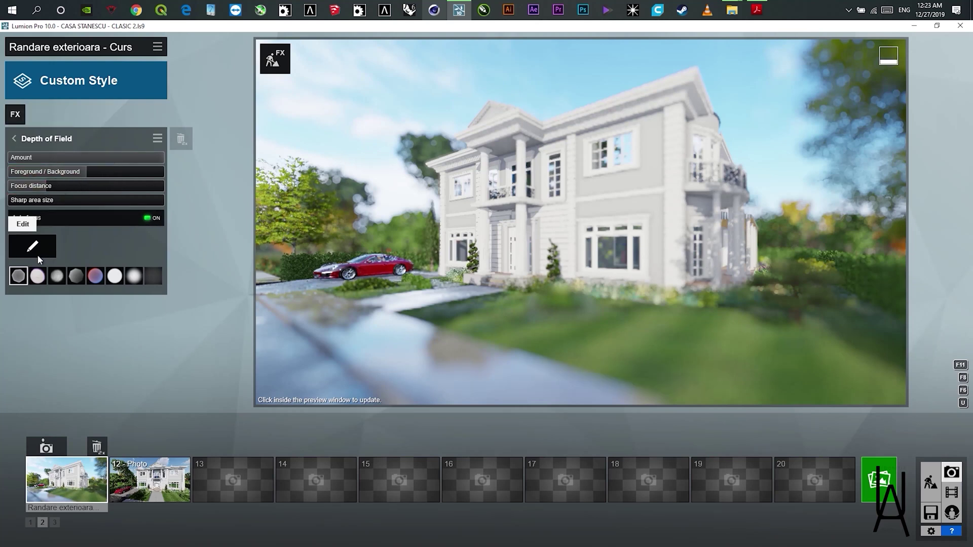
{"action": "left_click", "coordinate": [53, 247]}
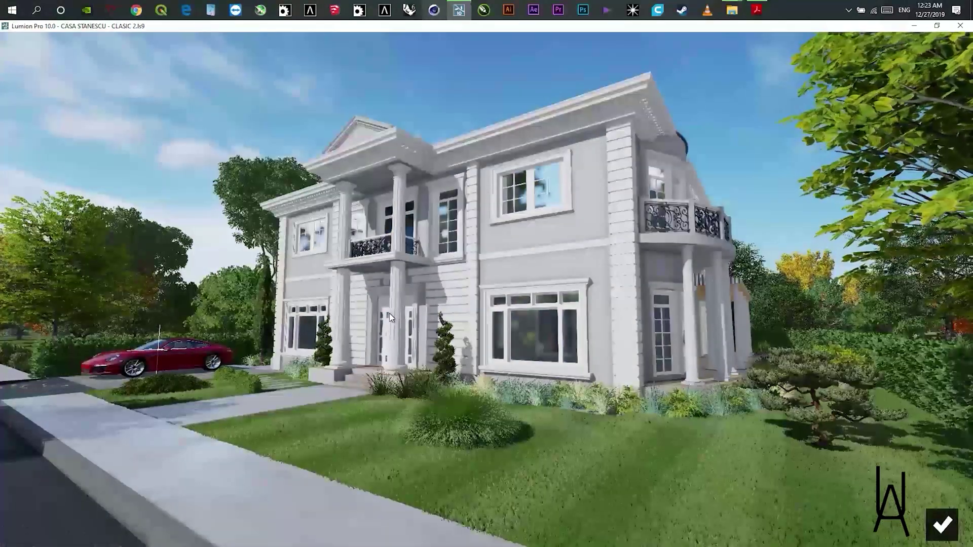
{"action": "left_click", "coordinate": [932, 524]}
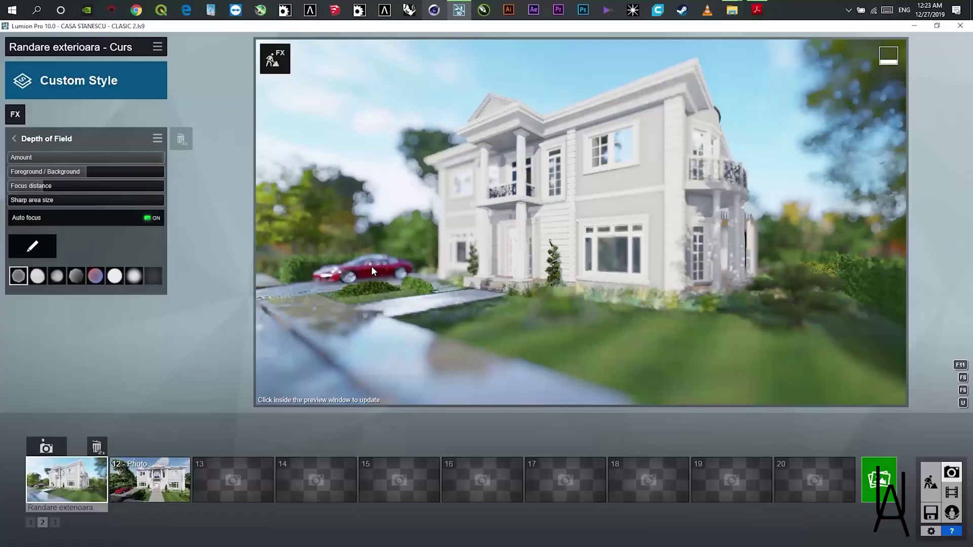
Lower the Depth of Field amount below 66.8 and reduce the focus distance to 0.0 m.
{"action": "left_click", "coordinate": [68, 157]}
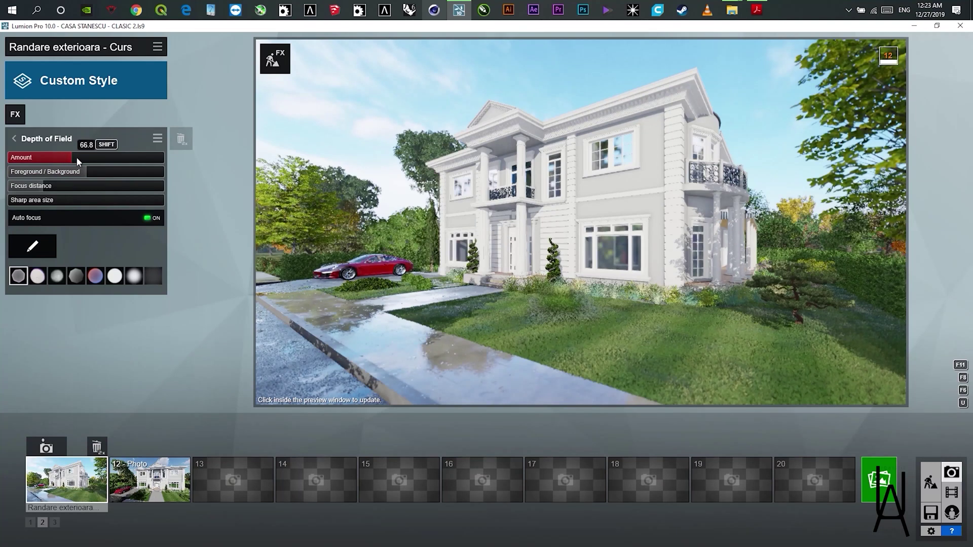
{"action": "left_click_drag", "start_coordinate": [77, 157], "coordinate": [9, 192]}
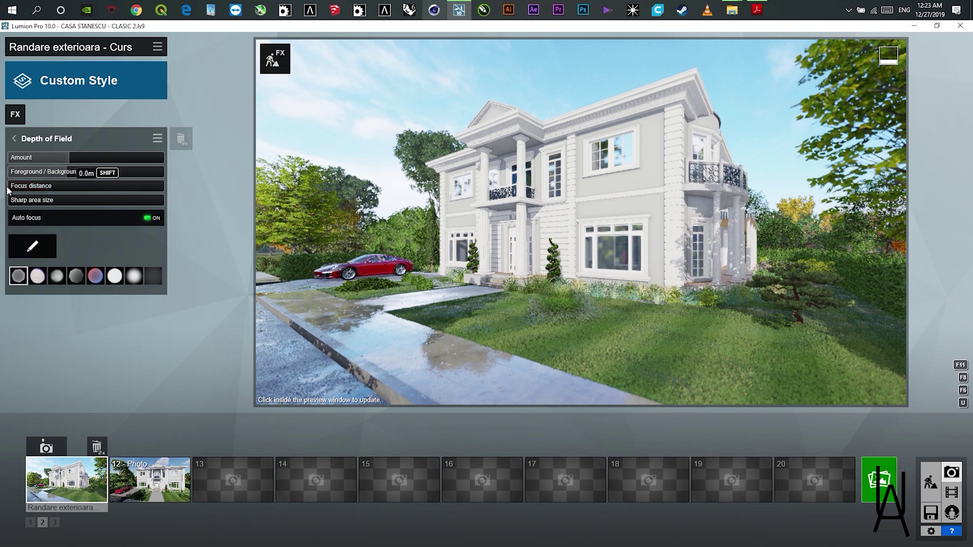
Raise the Depth of Field focus distance above 0.0 m, test the sharp area size, and return to the effects list.
{"action": "left_click_drag", "start_coordinate": [89, 193], "coordinate": [44, 188]}
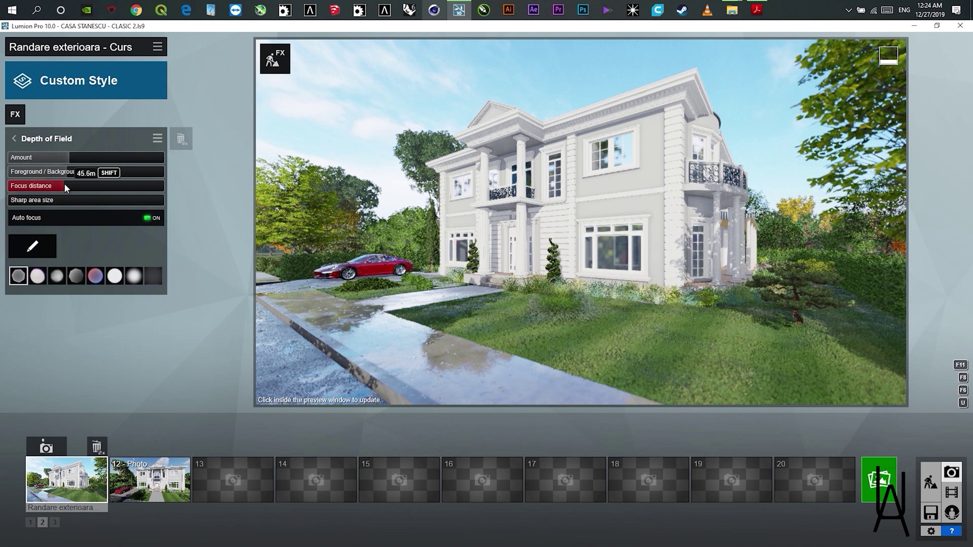
{"action": "left_click_drag", "start_coordinate": [26, 204], "coordinate": [46, 204]}
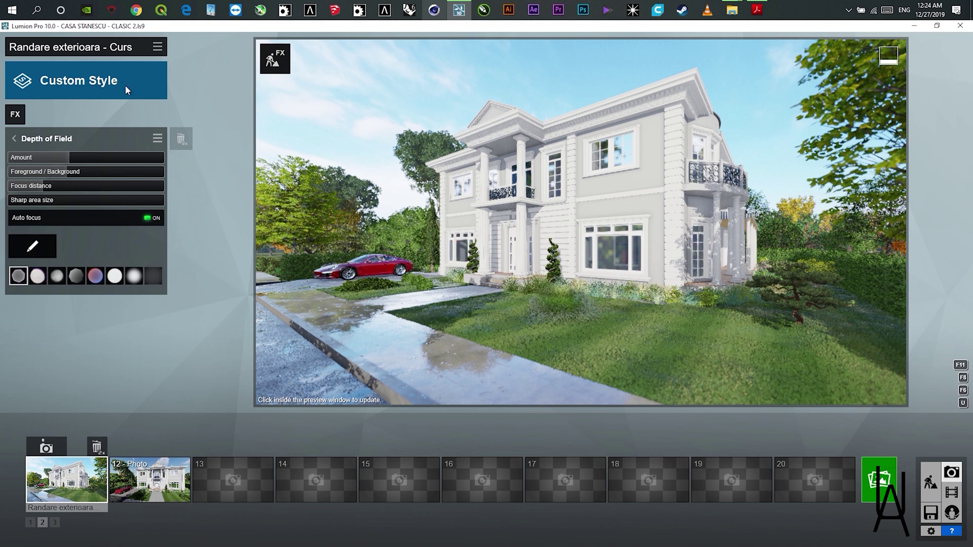
{"action": "left_click", "coordinate": [15, 141]}
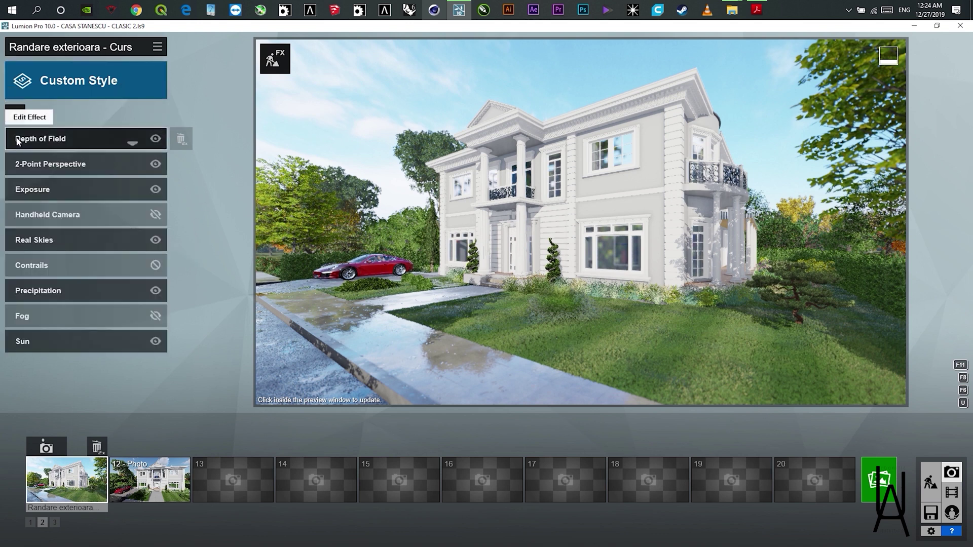
Add the Lens Flare camera effect and look over its streak settings.
{"action": "left_click", "coordinate": [18, 114]}
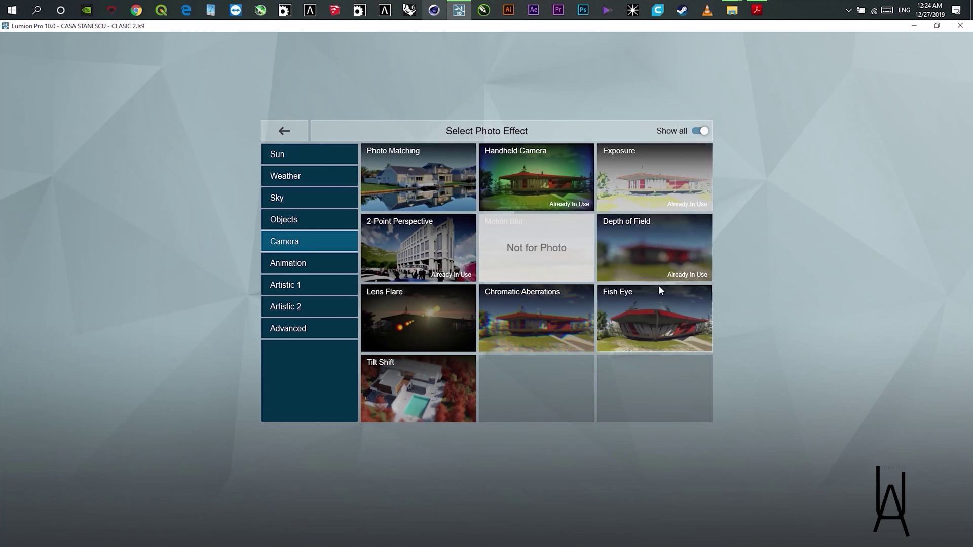
{"action": "left_click", "coordinate": [428, 311]}
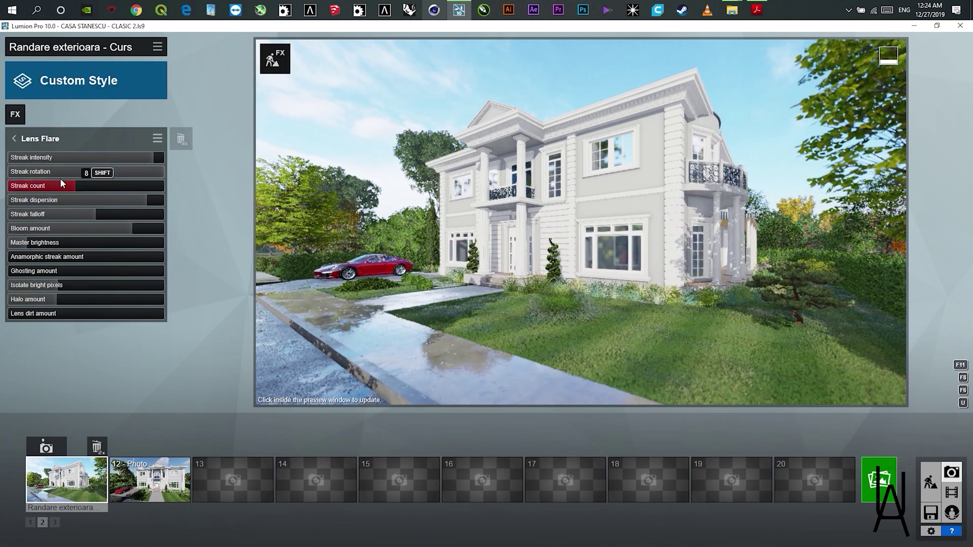
{"action": "left_click", "coordinate": [13, 138]}
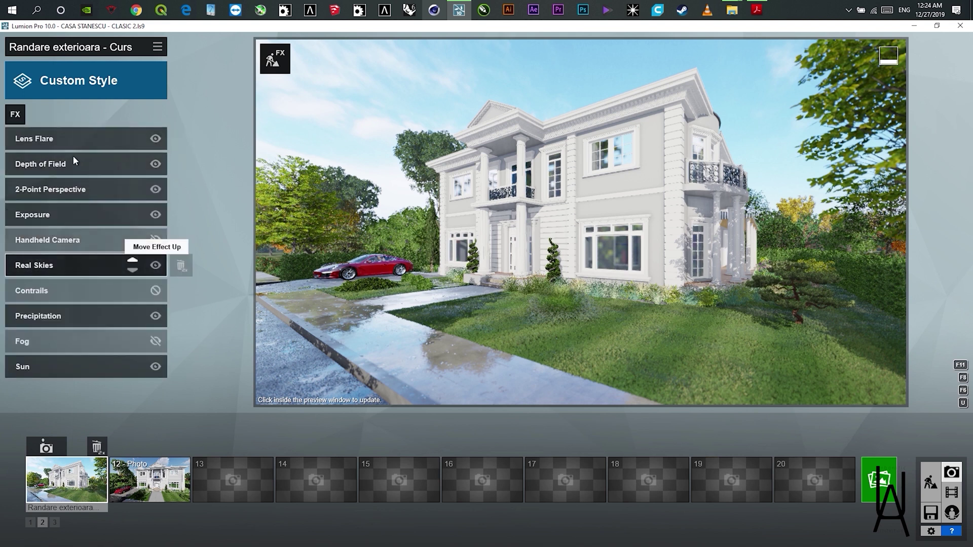
{"action": "left_click", "coordinate": [48, 138]}
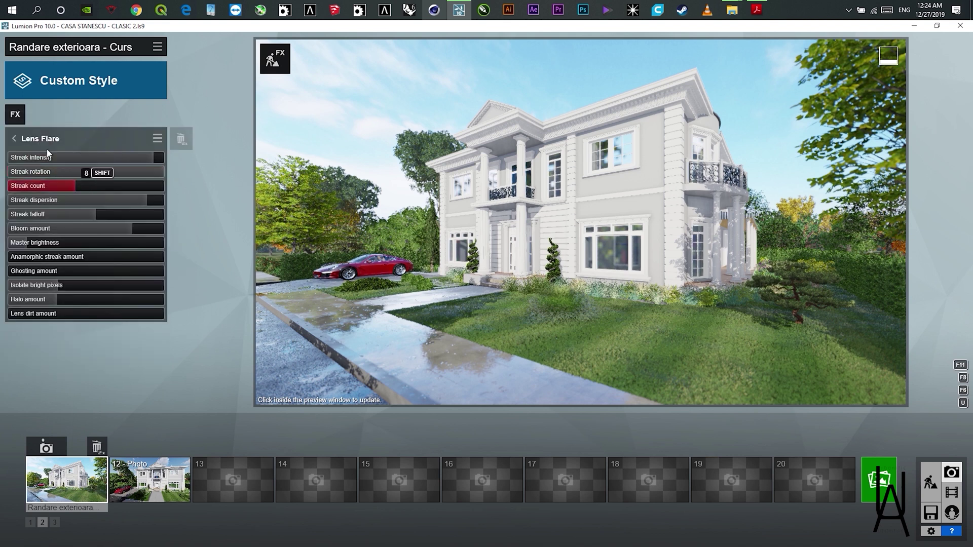
{"action": "left_click", "coordinate": [14, 138]}
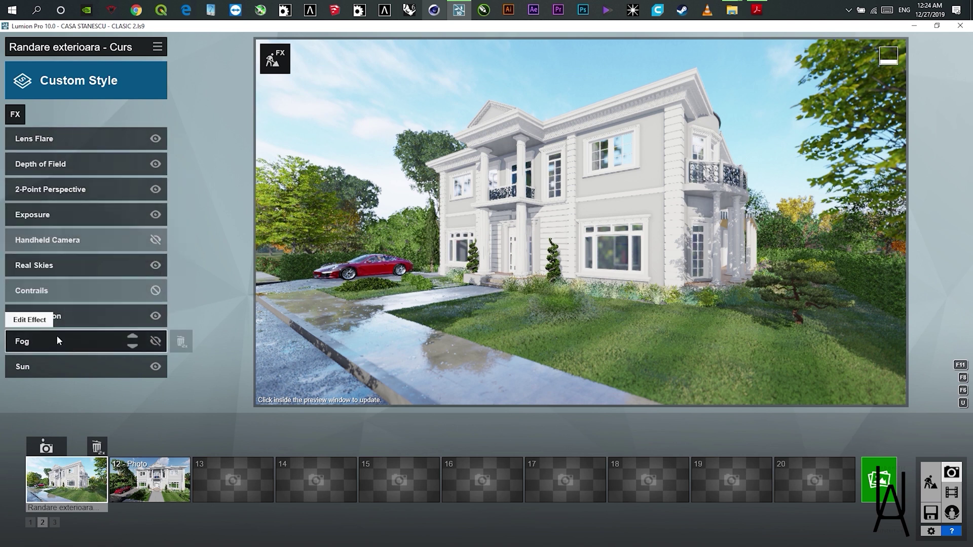
Copy the Real Skies settings and turn the sky heading to 15.2°.
{"action": "left_click", "coordinate": [60, 272]}
{"action": "left_click", "coordinate": [157, 139]}
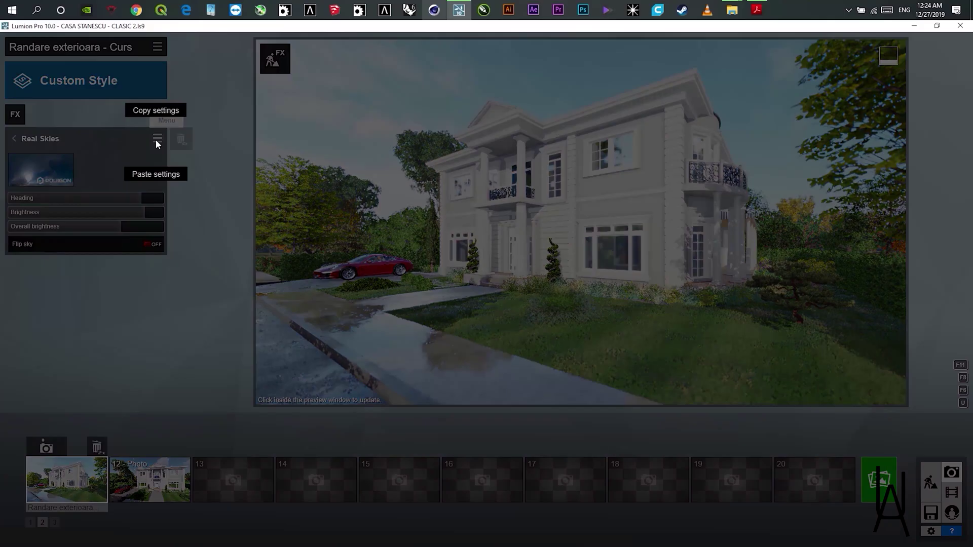
{"action": "left_click", "coordinate": [160, 111]}
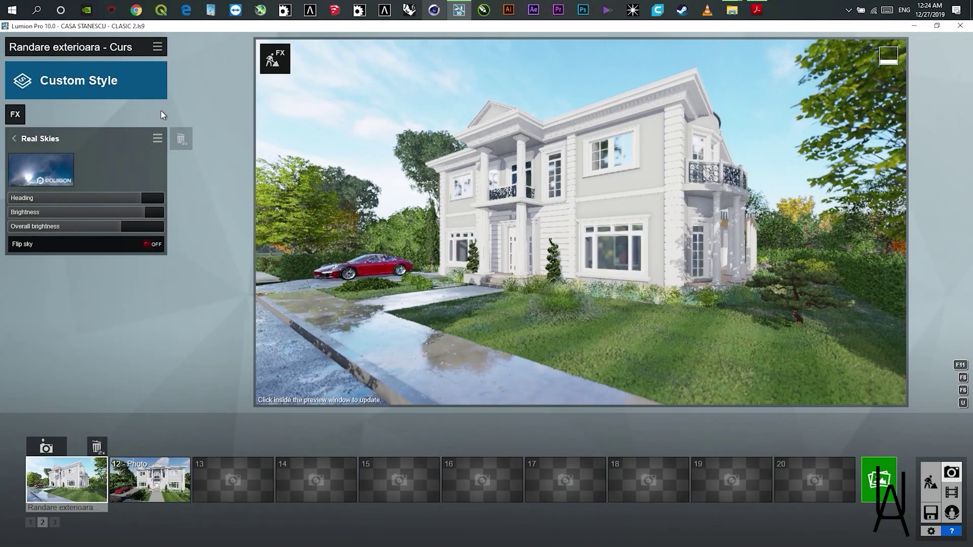
{"action": "left_click_drag", "start_coordinate": [138, 196], "coordinate": [95, 209]}
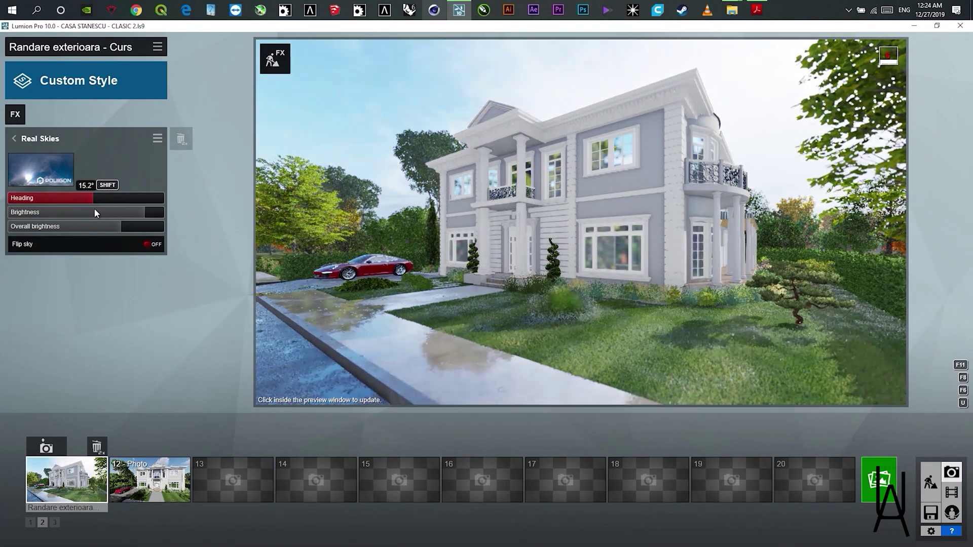
{"action": "left_click", "coordinate": [14, 139]}
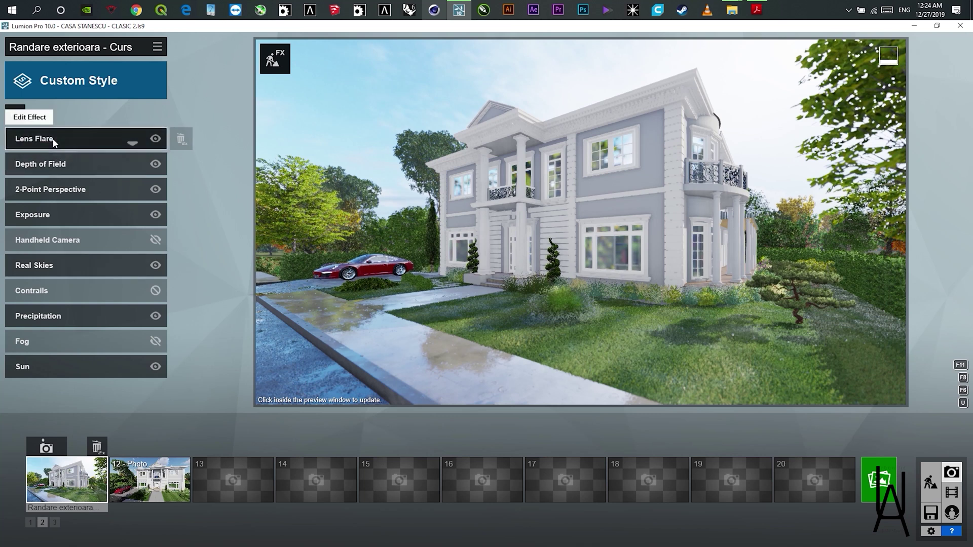
Try different streak intensity and streak count values in the Lens Flare effect.
{"action": "left_click", "coordinate": [59, 140]}
{"action": "mouse_move", "coordinate": [62, 159]}
{"action": "left_mouse_down"}
{"action": "mouse_move", "coordinate": [10, 159]}
{"action": "mouse_move", "coordinate": [161, 159]}
{"action": "mouse_move", "coordinate": [166, 178]}
{"action": "left_mouse_up"}
{"action": "mouse_move", "coordinate": [73, 185]}
{"action": "left_mouse_down"}
{"action": "mouse_move", "coordinate": [172, 196]}
{"action": "mouse_move", "coordinate": [109, 193]}
{"action": "mouse_move", "coordinate": [45, 213]}
{"action": "mouse_move", "coordinate": [85, 217]}
{"action": "mouse_move", "coordinate": [65, 214]}
{"action": "left_mouse_up"}
{"action": "left_click", "coordinate": [13, 141]}
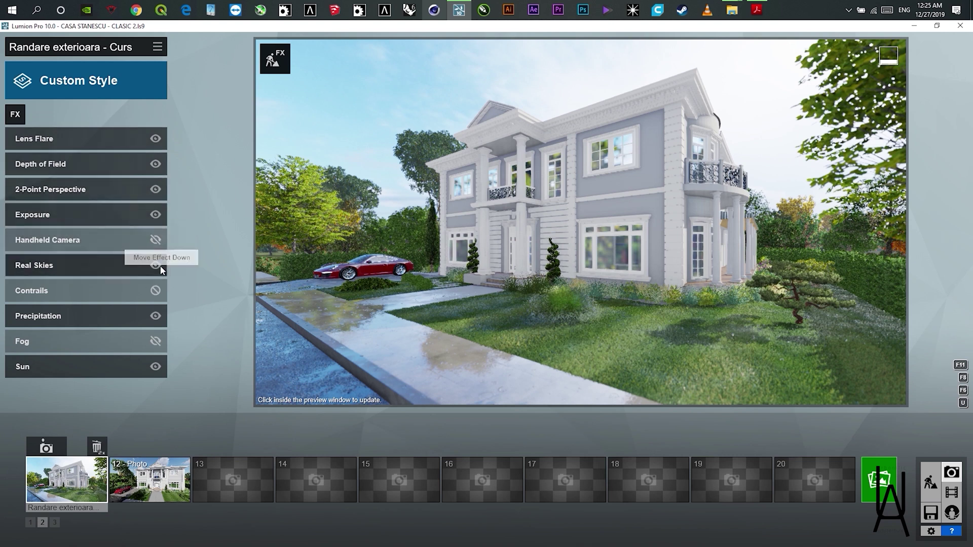
Restore the Real Skies effect by pasting the copied settings back into it.
{"action": "left_click", "coordinate": [84, 263]}
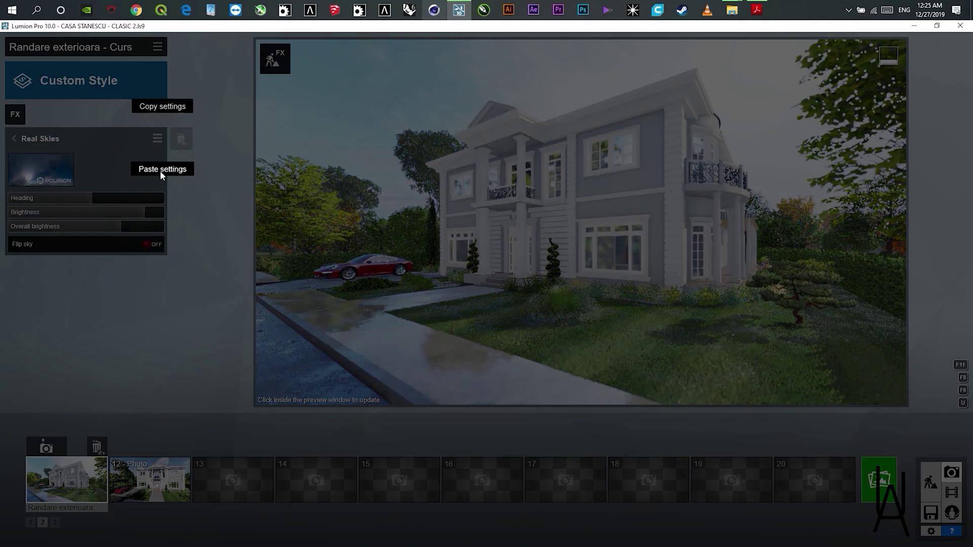
{"action": "left_click", "coordinate": [161, 170]}
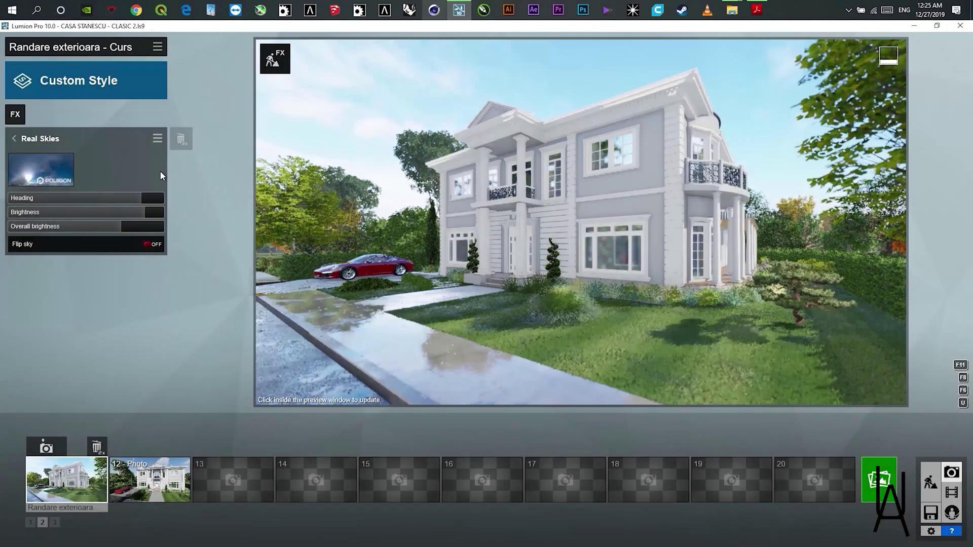
{"action": "left_click", "coordinate": [15, 138]}
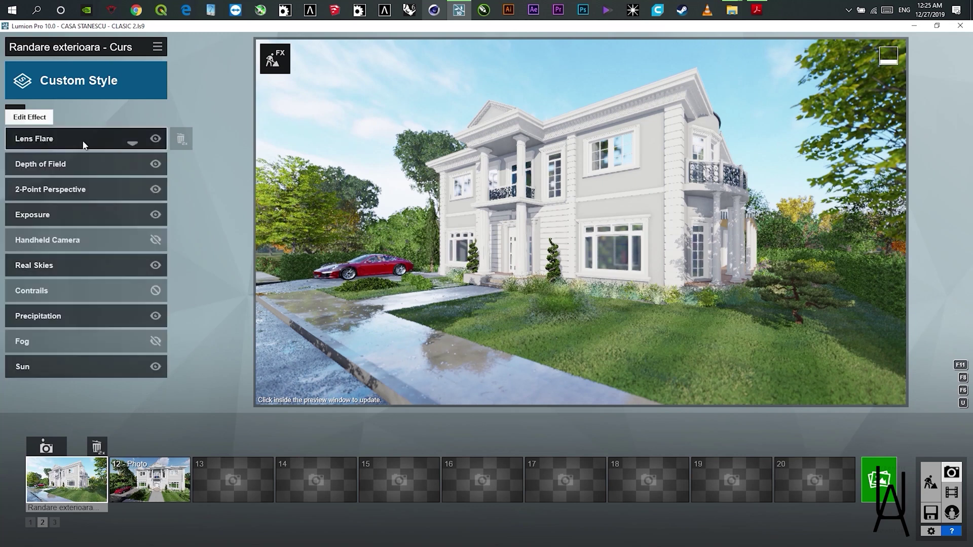
Delete the Lens Flare effect and add a fresh Lens Flare from the Camera category.
{"action": "double_click", "coordinate": [180, 140]}
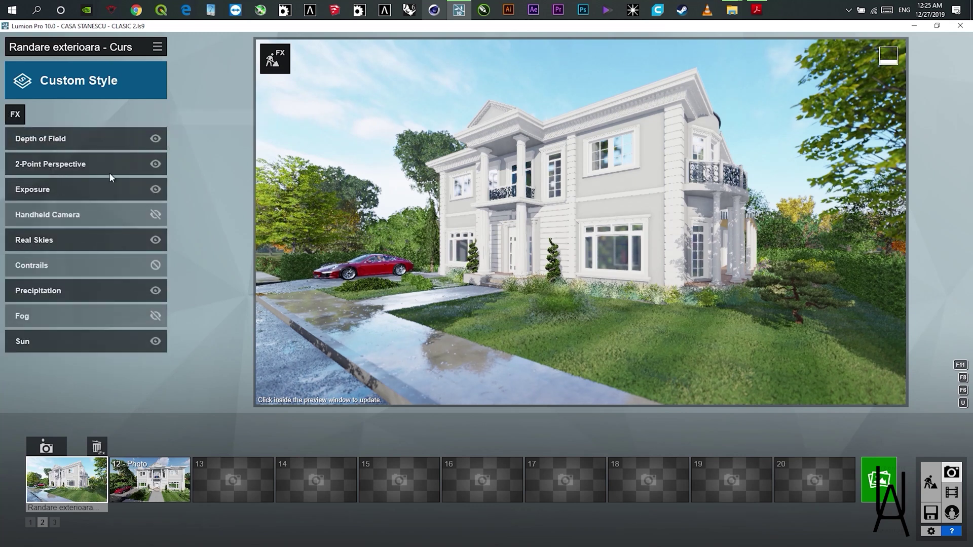
{"action": "left_click", "coordinate": [19, 115]}
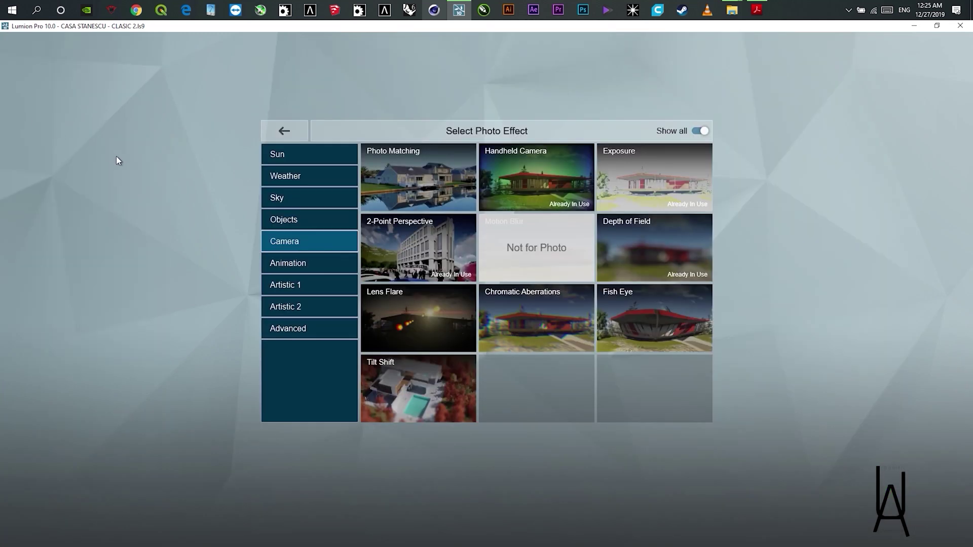
{"action": "left_click", "coordinate": [408, 317]}
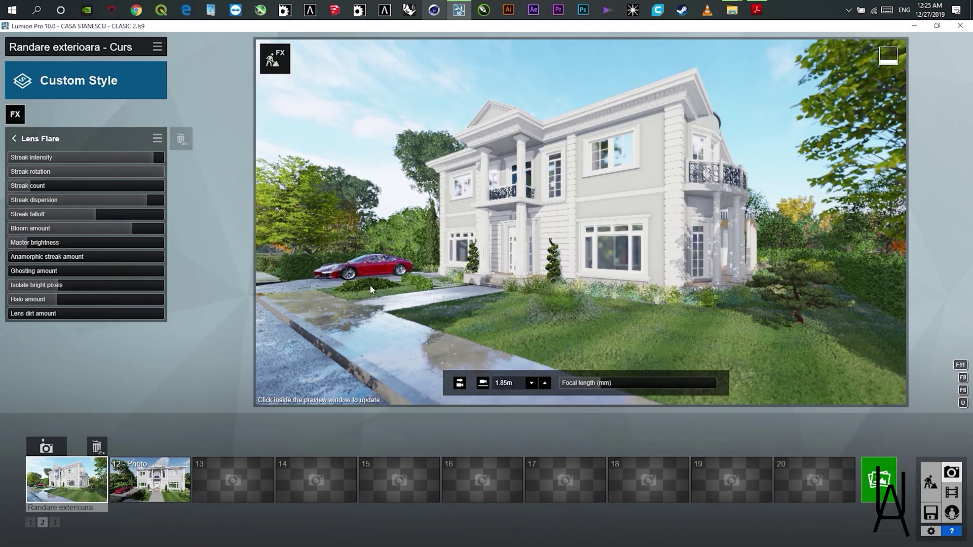
{"action": "left_click", "coordinate": [14, 139]}
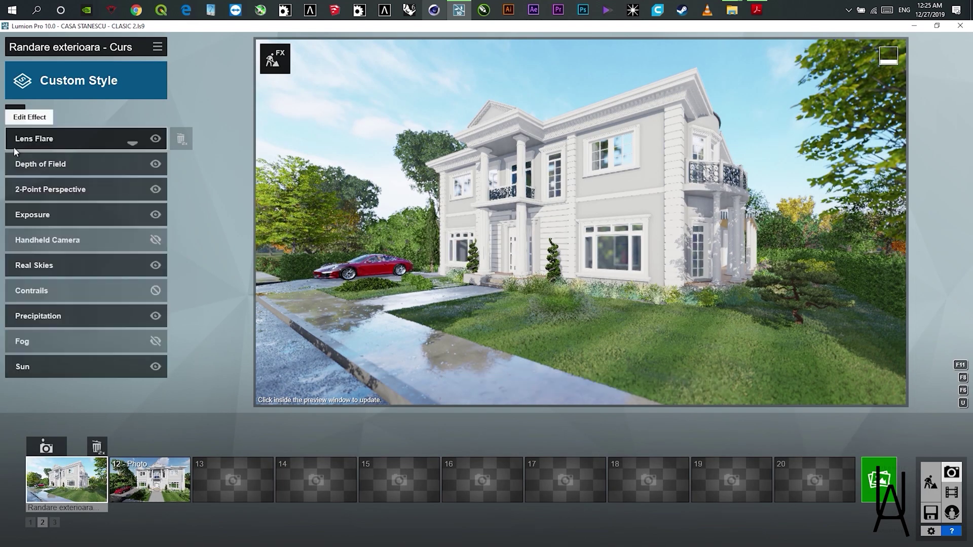
Paste the copied settings into Real Skies once more and disable the Real Skies effect.
{"action": "left_click", "coordinate": [103, 270]}
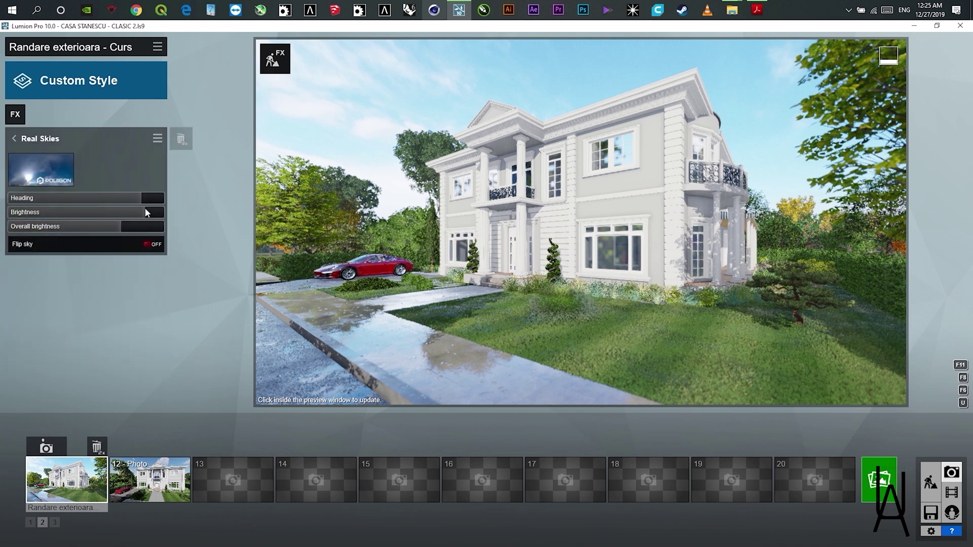
{"action": "left_click", "coordinate": [159, 139]}
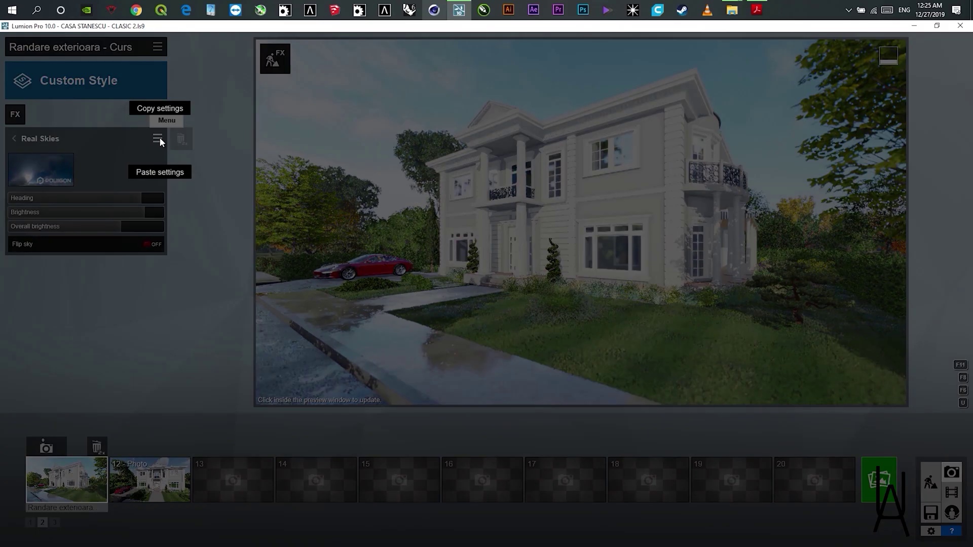
{"action": "left_click", "coordinate": [159, 171]}
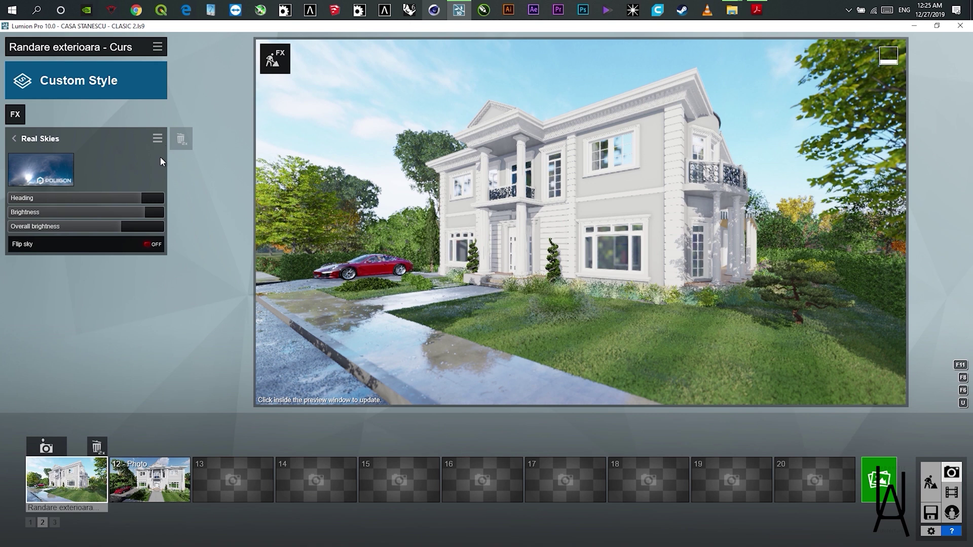
{"action": "left_click", "coordinate": [22, 139]}
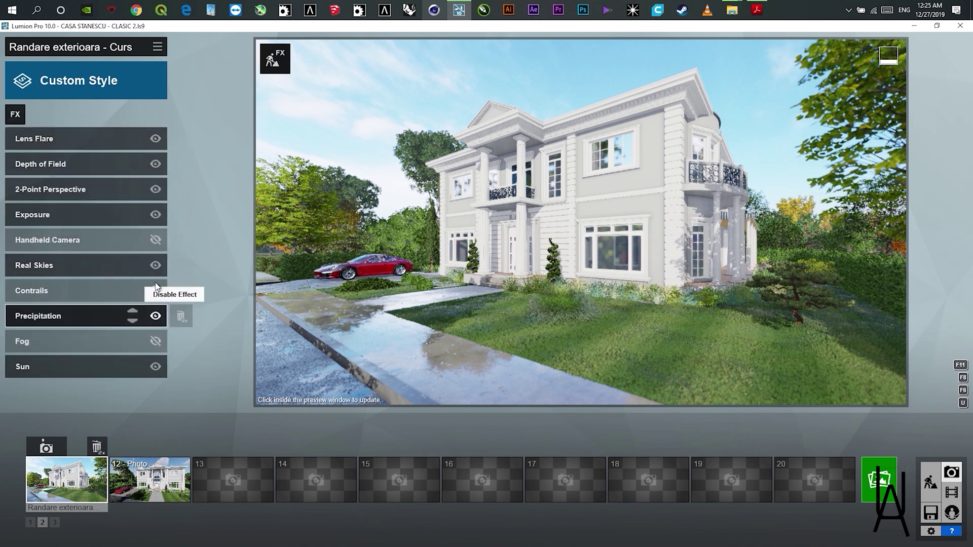
{"action": "left_click", "coordinate": [156, 265]}
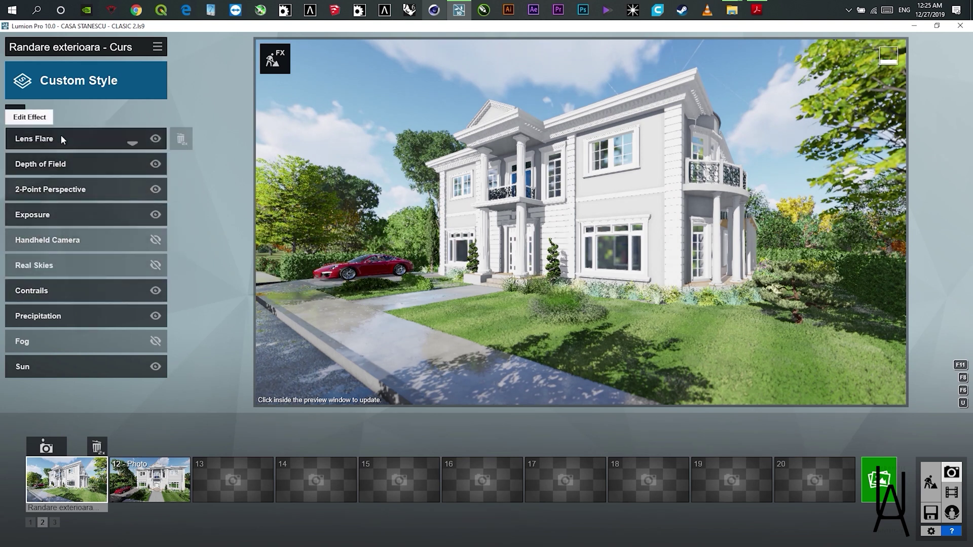
Turn the sun heading in the Sun effect so the sun disk stands in the sky above the house entrance.
{"action": "left_click", "coordinate": [43, 361]}
{"action": "mouse_move", "coordinate": [59, 172]}
{"action": "left_mouse_down"}
{"action": "mouse_move", "coordinate": [84, 176]}
{"action": "mouse_move", "coordinate": [73, 178]}
{"action": "left_mouse_up"}
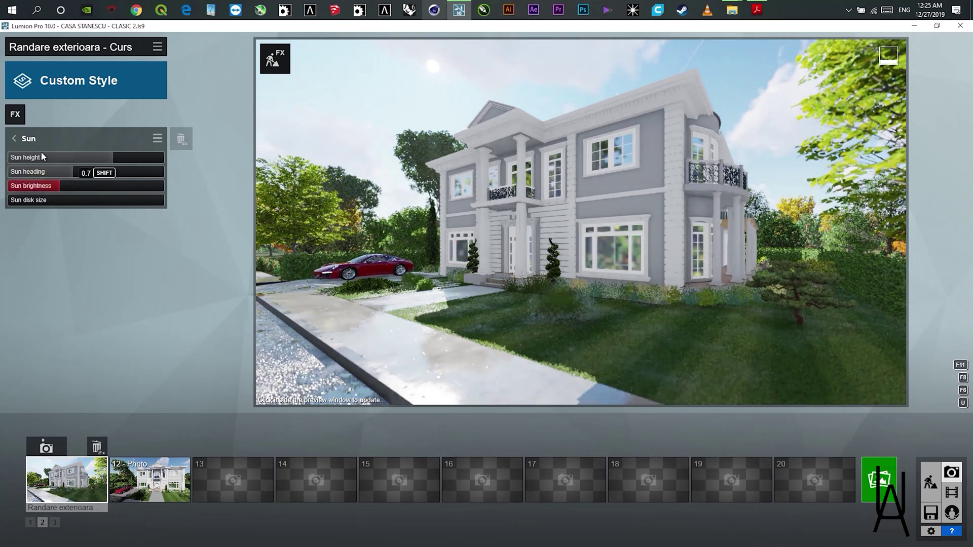
{"action": "left_click", "coordinate": [14, 138]}
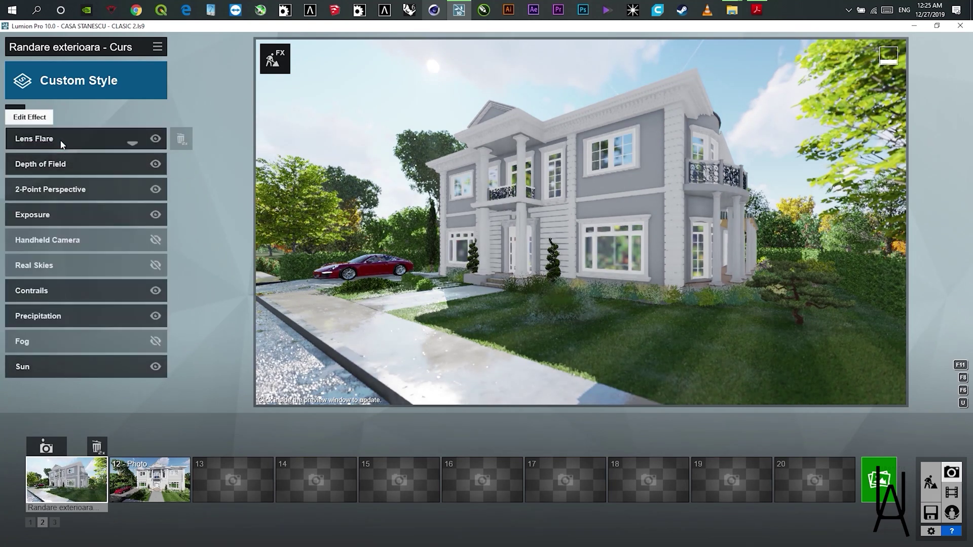
Try different streak intensity and streak rotation values in Lens Flare with the sun in view.
{"action": "left_click", "coordinate": [56, 138]}
{"action": "mouse_move", "coordinate": [79, 158]}
{"action": "left_mouse_down"}
{"action": "mouse_move", "coordinate": [41, 157]}
{"action": "mouse_move", "coordinate": [153, 159]}
{"action": "left_mouse_up"}
{"action": "mouse_move", "coordinate": [47, 174]}
{"action": "left_mouse_down"}
{"action": "mouse_move", "coordinate": [32, 173]}
{"action": "mouse_move", "coordinate": [50, 174]}
{"action": "left_mouse_up"}
{"action": "left_click", "coordinate": [15, 139]}
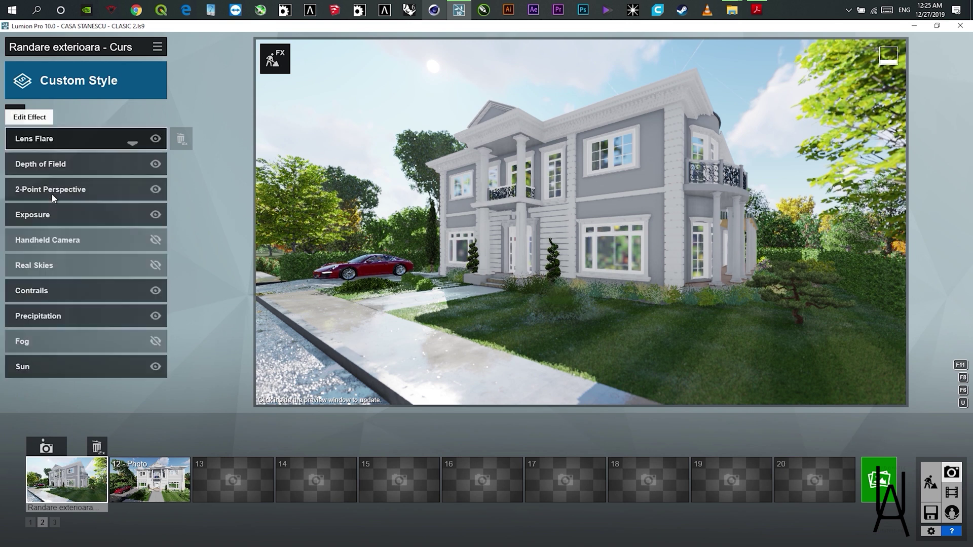
Reduce the sun heading slightly and lower the sun height below 30.4° to bring the sun closer to the treetops.
{"action": "left_click", "coordinate": [114, 367]}
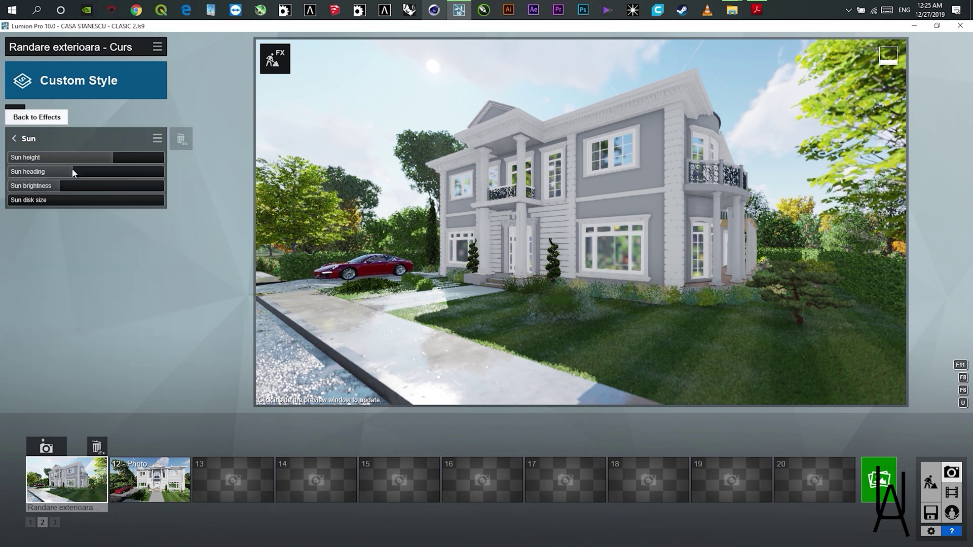
{"action": "left_click_drag", "start_coordinate": [80, 171], "coordinate": [67, 175]}
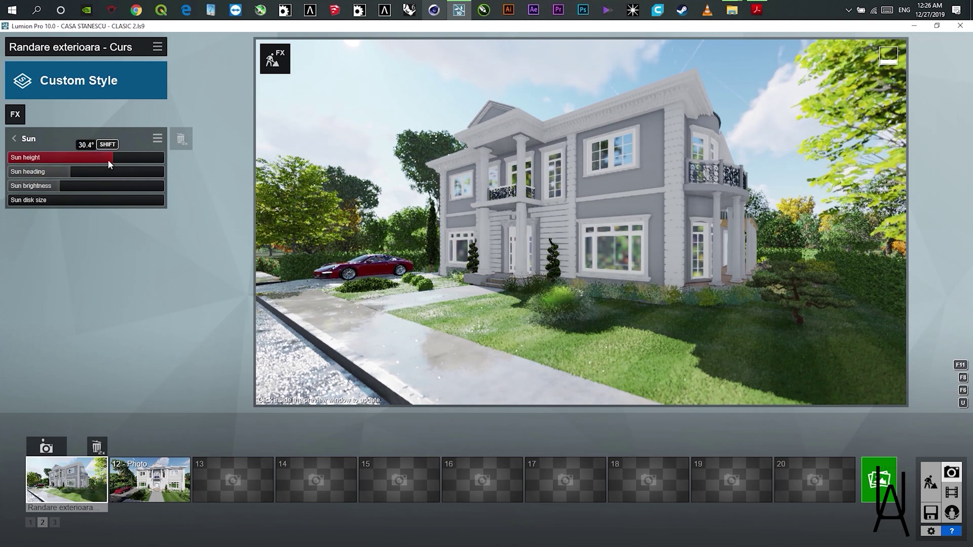
{"action": "mouse_move", "coordinate": [108, 160]}
{"action": "left_mouse_down"}
{"action": "mouse_move", "coordinate": [120, 159]}
{"action": "mouse_move", "coordinate": [99, 165]}
{"action": "left_mouse_up"}
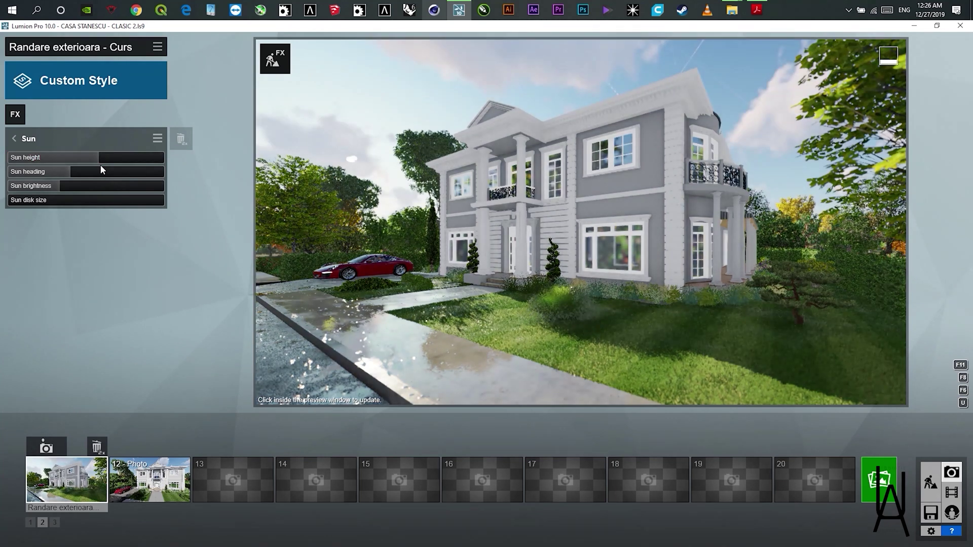
{"action": "left_click", "coordinate": [21, 138]}
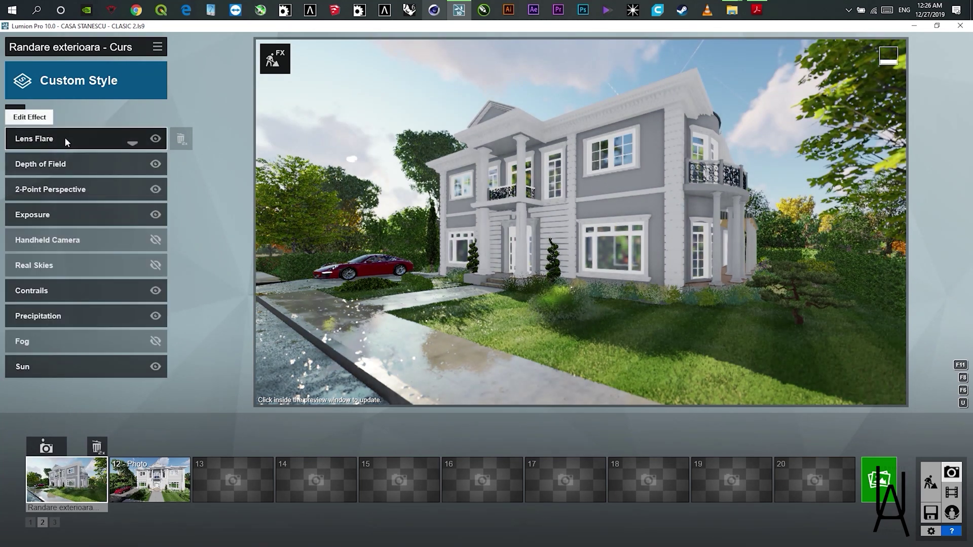
Set the Lens Flare streak intensity to its maximum and the streak rotation to 1.0.
{"action": "left_click", "coordinate": [65, 144]}
{"action": "mouse_move", "coordinate": [61, 158]}
{"action": "left_mouse_down"}
{"action": "mouse_move", "coordinate": [86, 156]}
{"action": "mouse_move", "coordinate": [49, 158]}
{"action": "mouse_move", "coordinate": [200, 168]}
{"action": "left_mouse_up"}
{"action": "left_click_drag", "start_coordinate": [54, 175], "coordinate": [138, 175]}
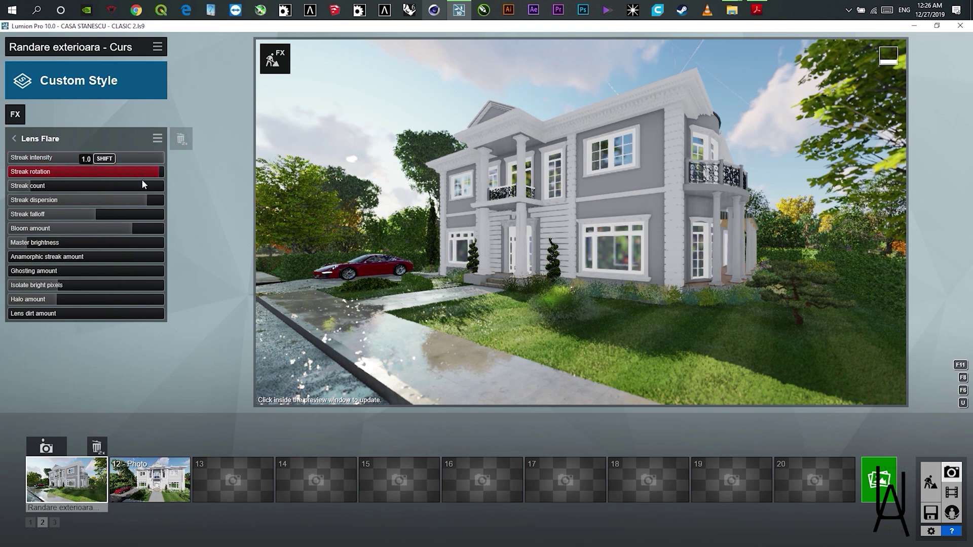
{"action": "left_click", "coordinate": [14, 138]}
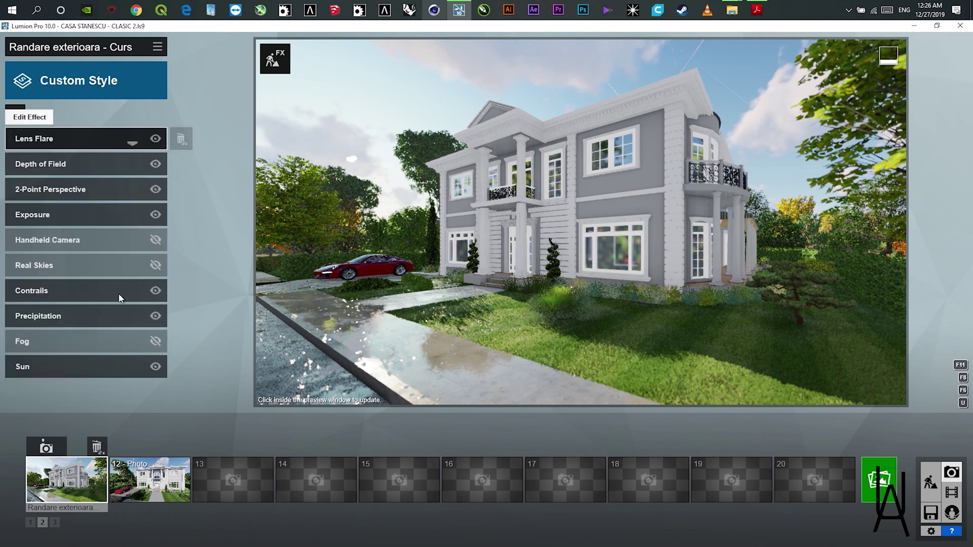
Fine-tune the sun heading in the Sun effect so the light comes from behind the tree and reflects on the wet pavement.
{"action": "left_click", "coordinate": [56, 361]}
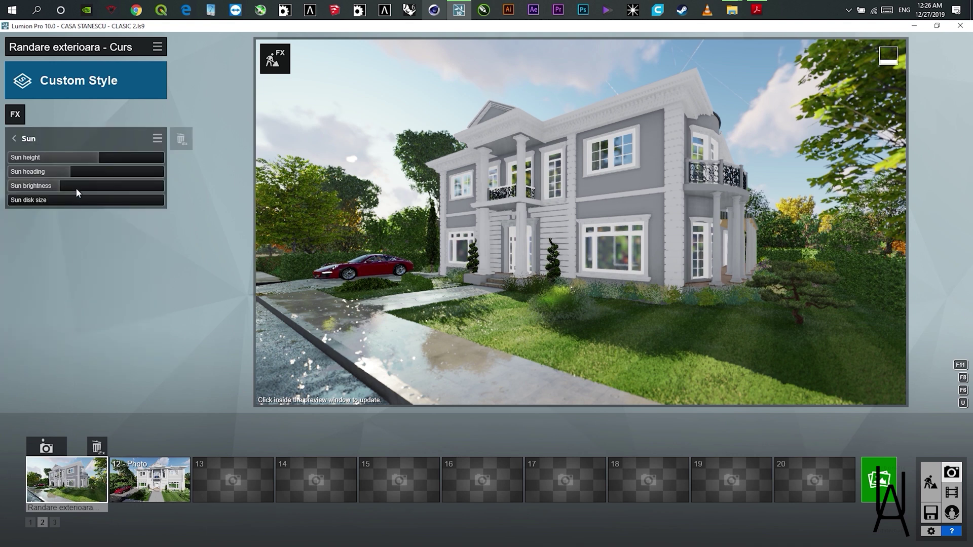
{"action": "left_click", "coordinate": [78, 172]}
{"action": "left_click_drag", "start_coordinate": [77, 175], "coordinate": [2, 162]}
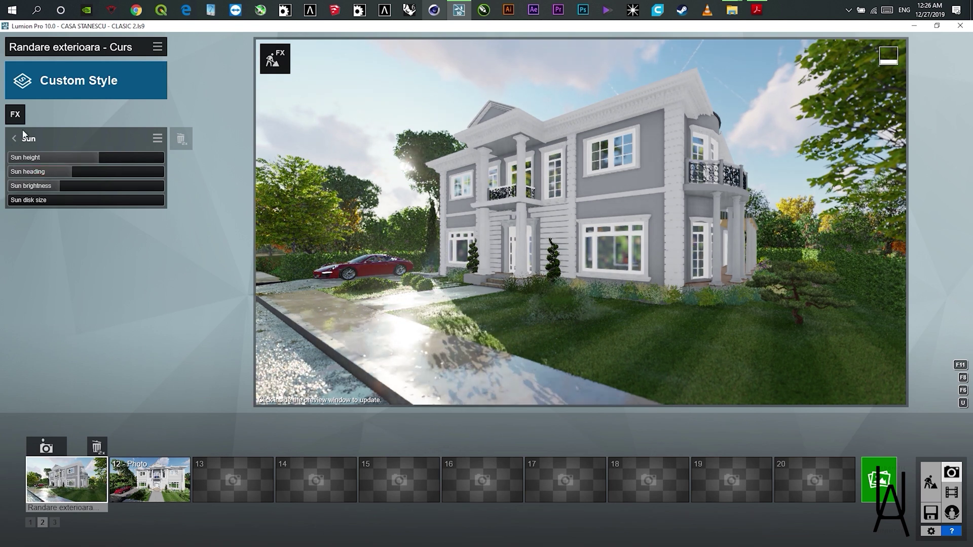
Keep the Lens Flare streak intensity at its maximum, lower the streak rotation and raise the streak count to 16.
{"action": "left_click", "coordinate": [14, 139]}
{"action": "left_click", "coordinate": [51, 141]}
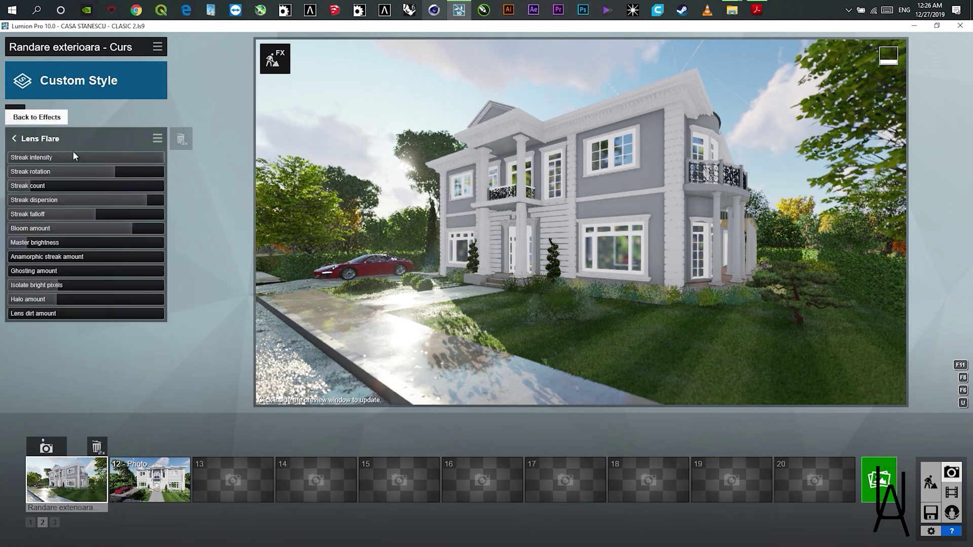
{"action": "left_click_drag", "start_coordinate": [68, 156], "coordinate": [1, 160]}
{"action": "mouse_move", "coordinate": [148, 161]}
{"action": "left_mouse_down"}
{"action": "mouse_move", "coordinate": [189, 165]}
{"action": "mouse_move", "coordinate": [399, 254]}
{"action": "left_mouse_up"}
{"action": "mouse_move", "coordinate": [97, 171]}
{"action": "left_mouse_down"}
{"action": "mouse_move", "coordinate": [51, 172]}
{"action": "mouse_move", "coordinate": [102, 184]}
{"action": "mouse_move", "coordinate": [80, 190]}
{"action": "mouse_move", "coordinate": [200, 194]}
{"action": "mouse_move", "coordinate": [1, 192]}
{"action": "left_mouse_up"}
{"action": "left_click", "coordinate": [42, 187], "text": "shift"}
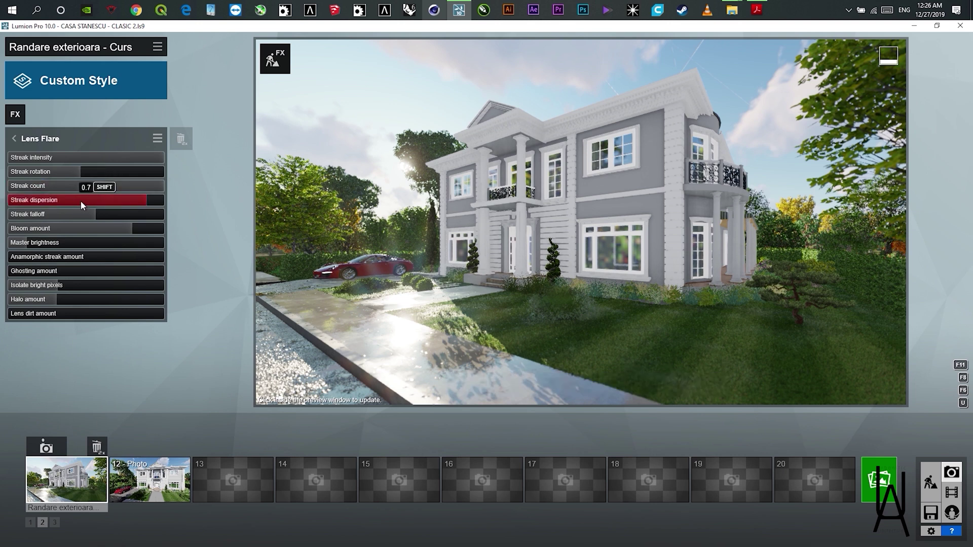
Adjust the Lens Flare streak dispersion and falloff, add some anamorphic streak and set the ghosting amount to 1.0.
{"action": "left_click_drag", "start_coordinate": [80, 201], "coordinate": [11, 201], "text": "shift"}
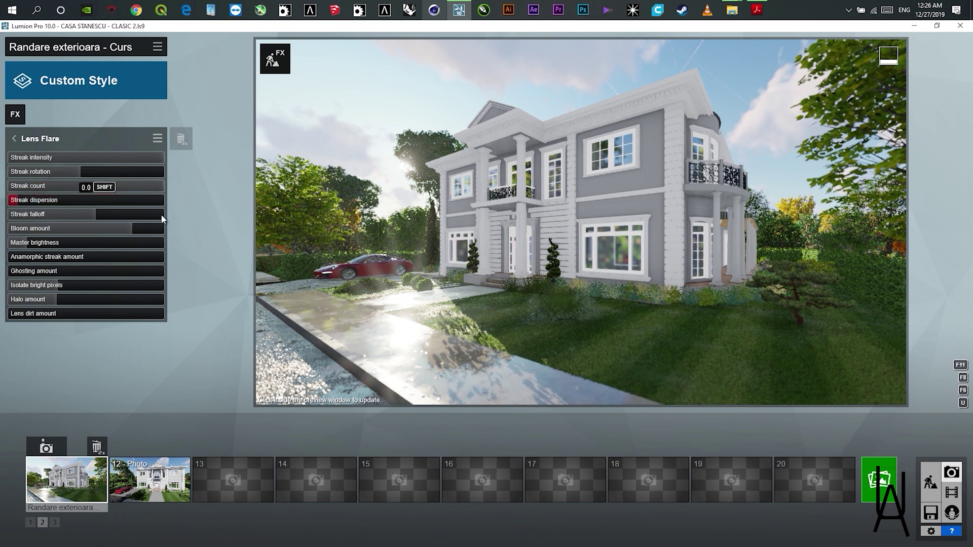
{"action": "mouse_move", "coordinate": [161, 215]}
{"action": "left_mouse_down"}
{"action": "mouse_move", "coordinate": [254, 226]}
{"action": "mouse_move", "coordinate": [54, 211]}
{"action": "mouse_move", "coordinate": [177, 221]}
{"action": "left_mouse_up"}
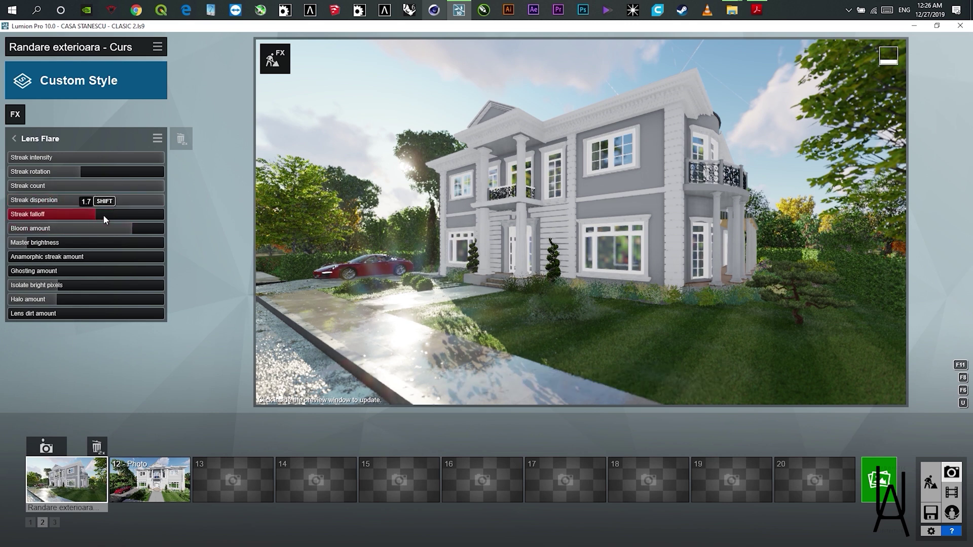
{"action": "left_click_drag", "start_coordinate": [103, 215], "coordinate": [163, 222]}
{"action": "left_click_drag", "start_coordinate": [81, 221], "coordinate": [6, 218]}
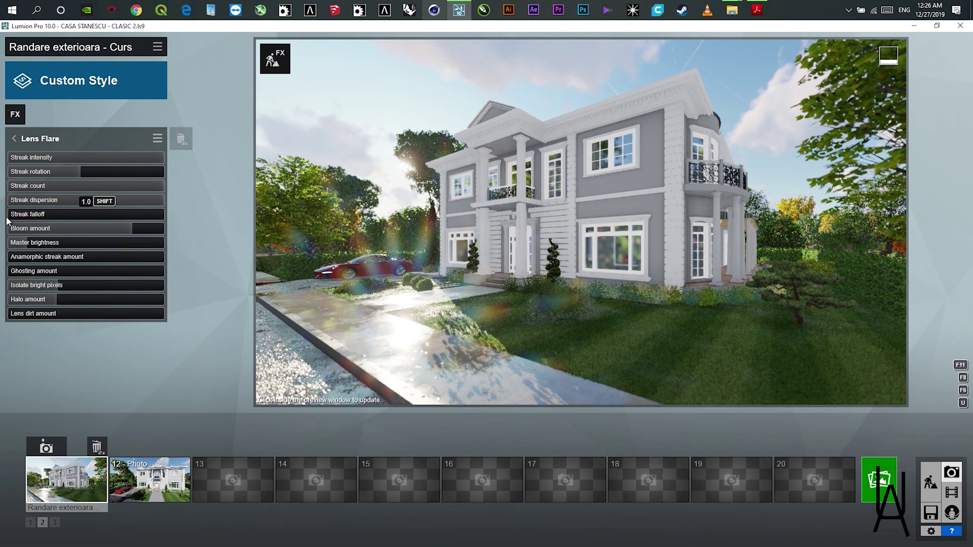
{"action": "mouse_move", "coordinate": [70, 218]}
{"action": "left_mouse_down"}
{"action": "mouse_move", "coordinate": [112, 220]}
{"action": "mouse_move", "coordinate": [23, 234]}
{"action": "mouse_move", "coordinate": [253, 254]}
{"action": "mouse_move", "coordinate": [102, 241]}
{"action": "mouse_move", "coordinate": [130, 245]}
{"action": "mouse_move", "coordinate": [35, 248]}
{"action": "mouse_move", "coordinate": [63, 249]}
{"action": "mouse_move", "coordinate": [40, 252]}
{"action": "mouse_move", "coordinate": [49, 258]}
{"action": "mouse_move", "coordinate": [138, 262]}
{"action": "mouse_move", "coordinate": [35, 264]}
{"action": "mouse_move", "coordinate": [238, 284]}
{"action": "left_mouse_up"}
{"action": "mouse_move", "coordinate": [642, 338]}
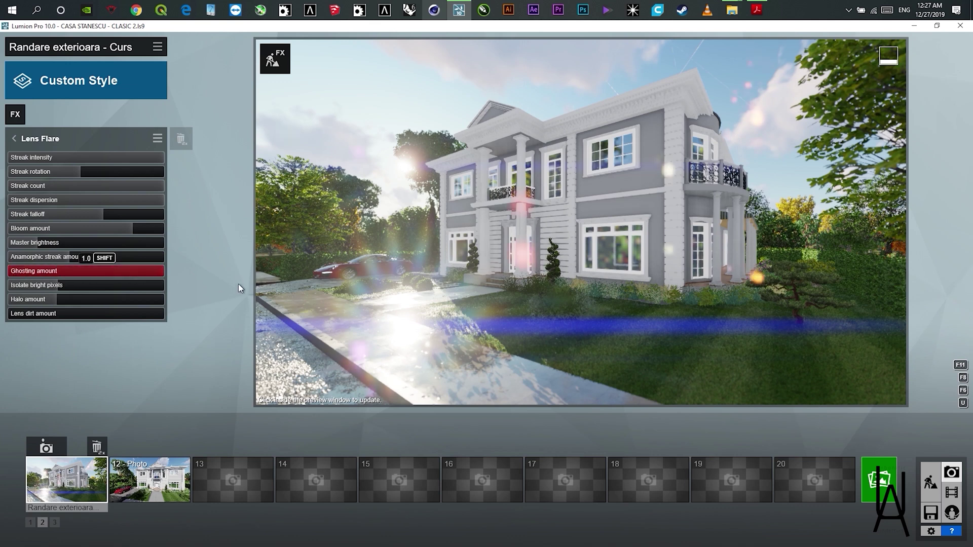
Raise isolate bright pixels, set the halo amount to its maximum, reduce lens dirt to about a third and update the preview.
{"action": "mouse_move", "coordinate": [101, 277]}
{"action": "left_mouse_down"}
{"action": "mouse_move", "coordinate": [66, 286]}
{"action": "mouse_move", "coordinate": [141, 288]}
{"action": "mouse_move", "coordinate": [85, 291]}
{"action": "mouse_move", "coordinate": [140, 308]}
{"action": "mouse_move", "coordinate": [161, 273]}
{"action": "mouse_move", "coordinate": [117, 299]}
{"action": "mouse_move", "coordinate": [42, 305]}
{"action": "mouse_move", "coordinate": [218, 309]}
{"action": "mouse_move", "coordinate": [23, 318]}
{"action": "mouse_move", "coordinate": [198, 322]}
{"action": "left_mouse_up"}
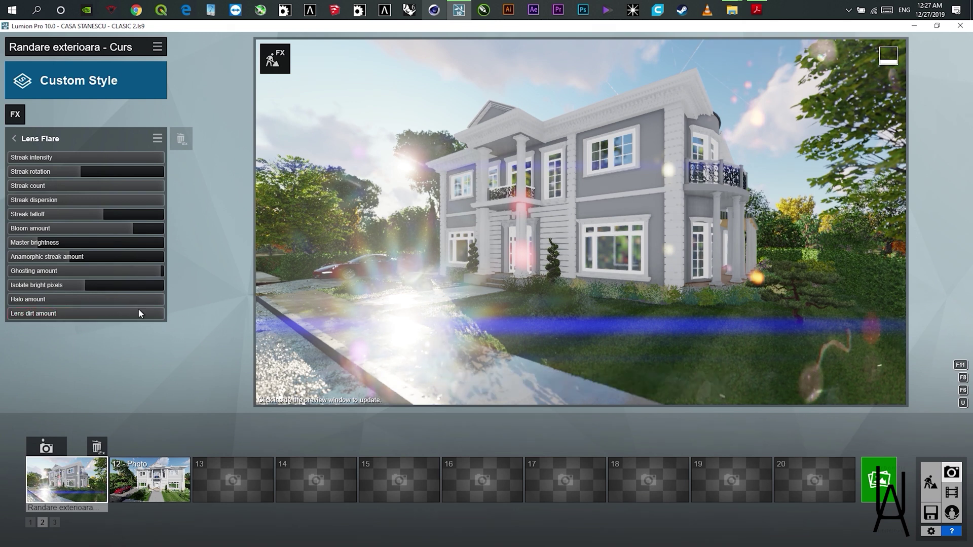
{"action": "mouse_move", "coordinate": [139, 315]}
{"action": "left_mouse_down"}
{"action": "mouse_move", "coordinate": [15, 317]}
{"action": "mouse_move", "coordinate": [215, 326]}
{"action": "mouse_move", "coordinate": [3, 312]}
{"action": "left_mouse_up"}
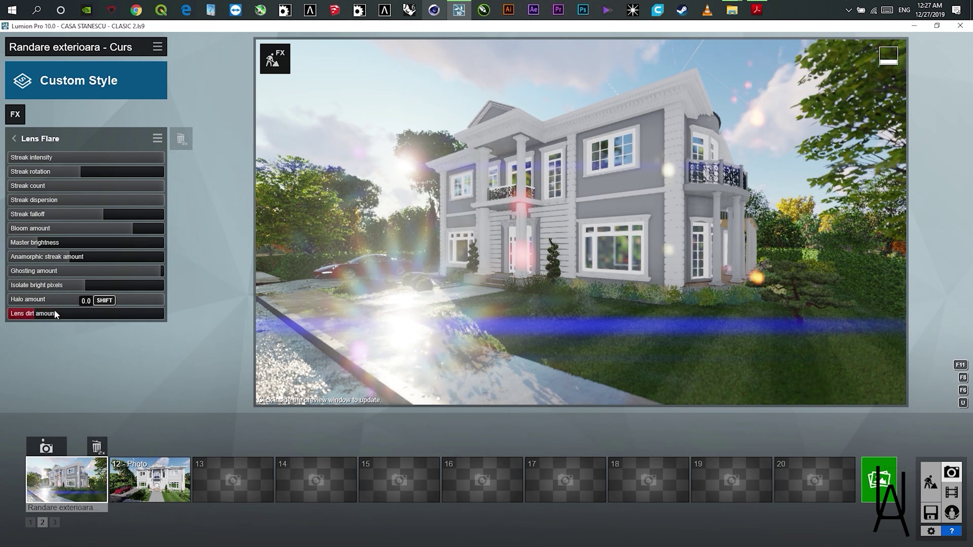
{"action": "left_click", "coordinate": [270, 401]}
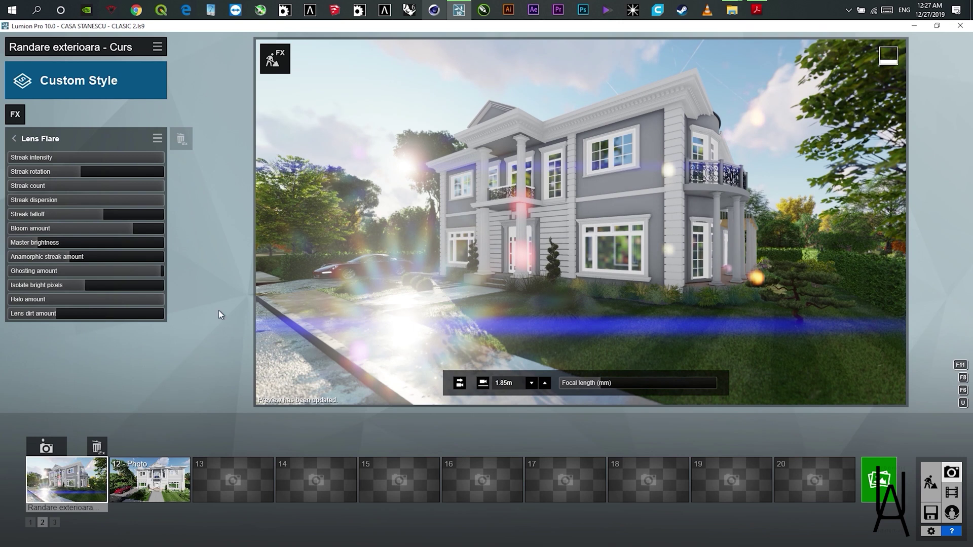
Tone down the Lens Flare: anamorphic streak 0.0, streak intensity 0.1, less ghosting and bloom, and update the preview.
{"action": "left_click_drag", "start_coordinate": [72, 272], "coordinate": [127, 279]}
{"action": "left_click_drag", "start_coordinate": [62, 256], "coordinate": [15, 259]}
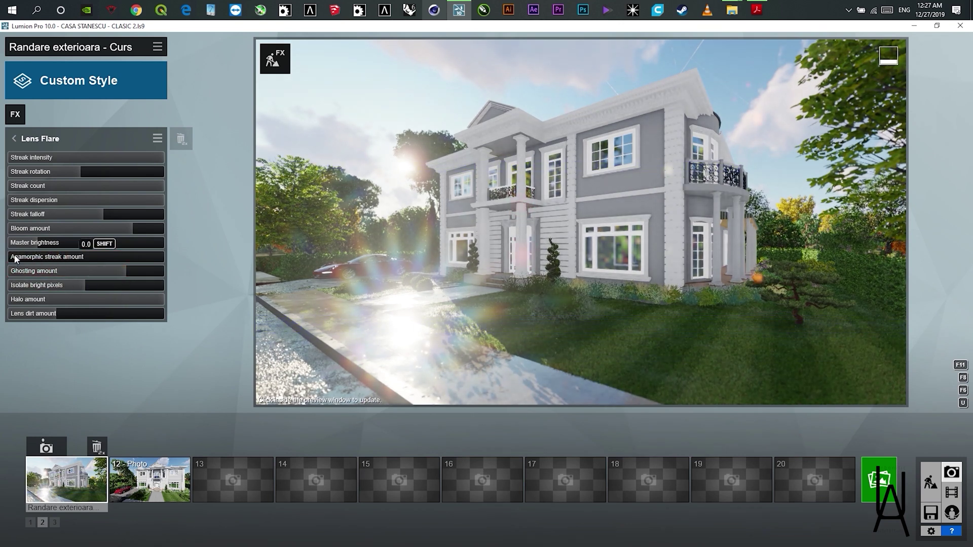
{"action": "left_click", "coordinate": [56, 160]}
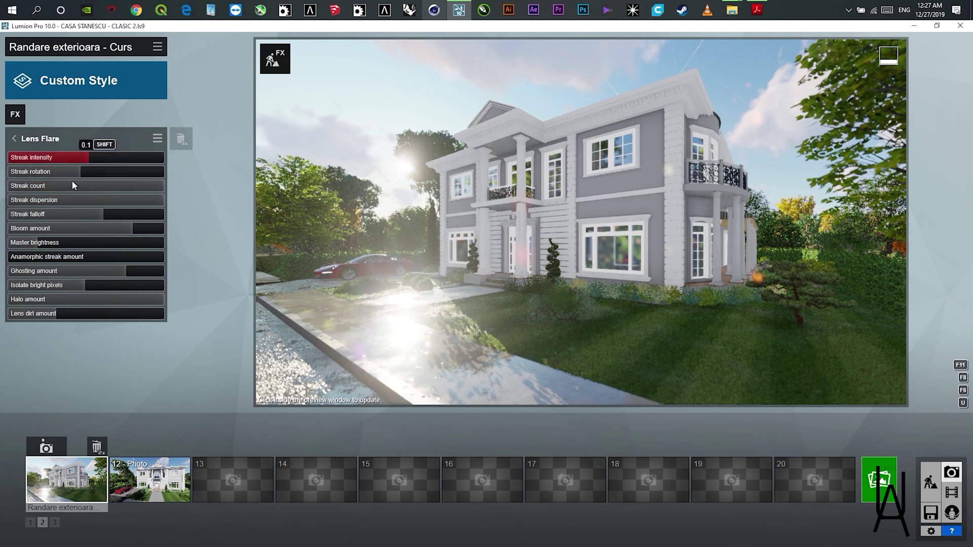
{"action": "left_click", "coordinate": [53, 228]}
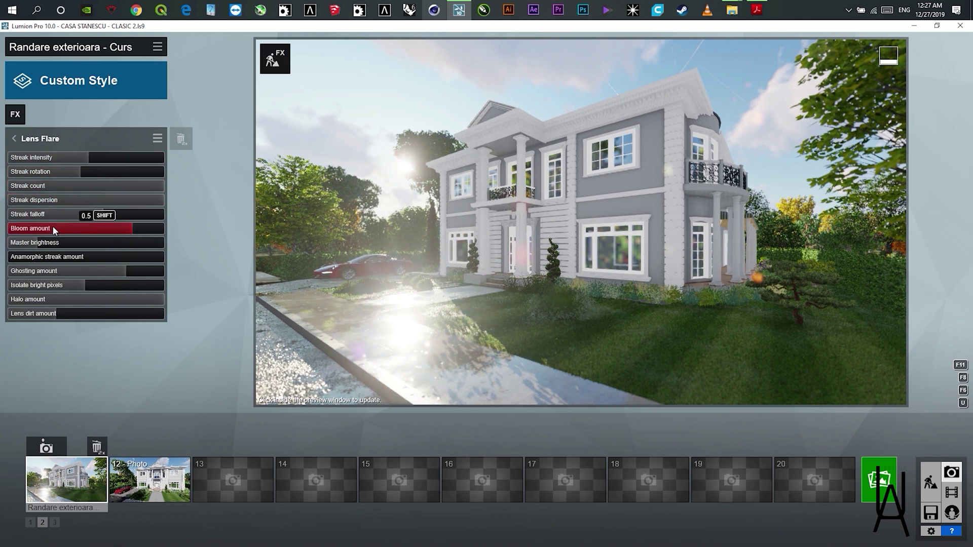
{"action": "left_click", "coordinate": [49, 228]}
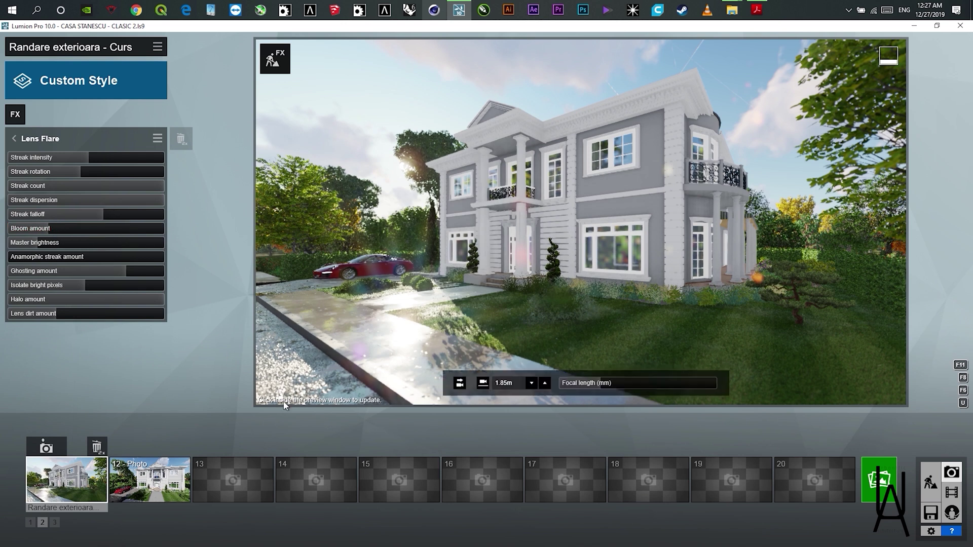
{"action": "left_click", "coordinate": [300, 380]}
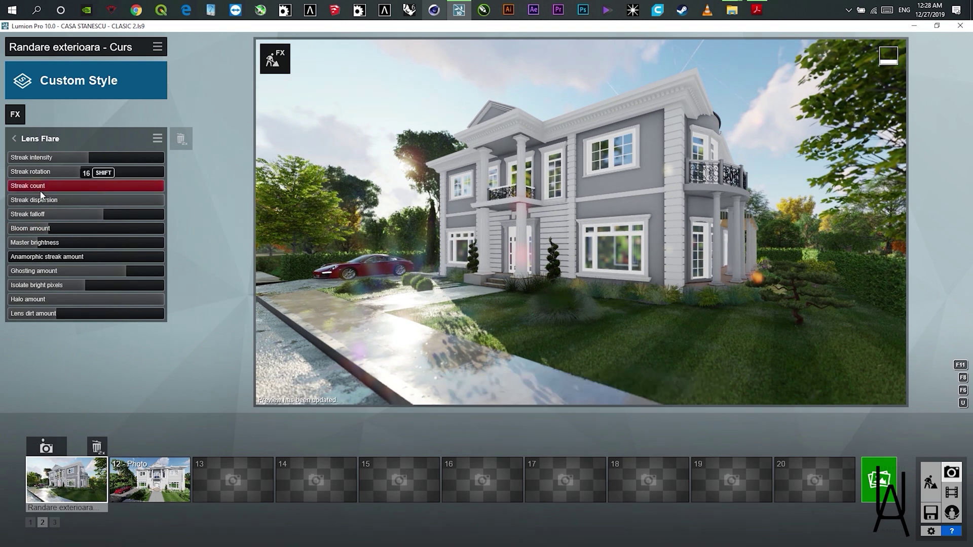
Compare the image with Lens Flare switched off, enable the Real Skies effect and switch Lens Flare back on.
{"action": "left_click", "coordinate": [14, 140]}
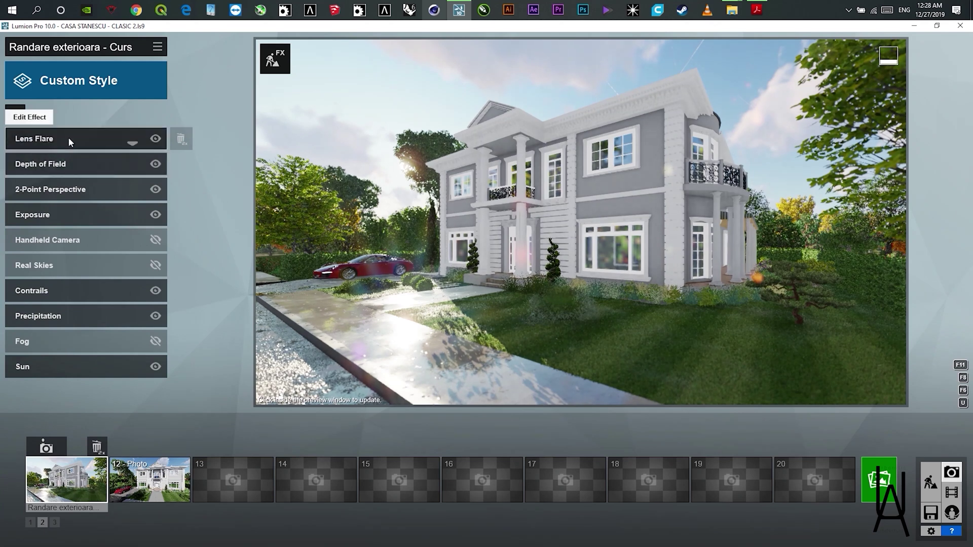
{"action": "left_click", "coordinate": [155, 140]}
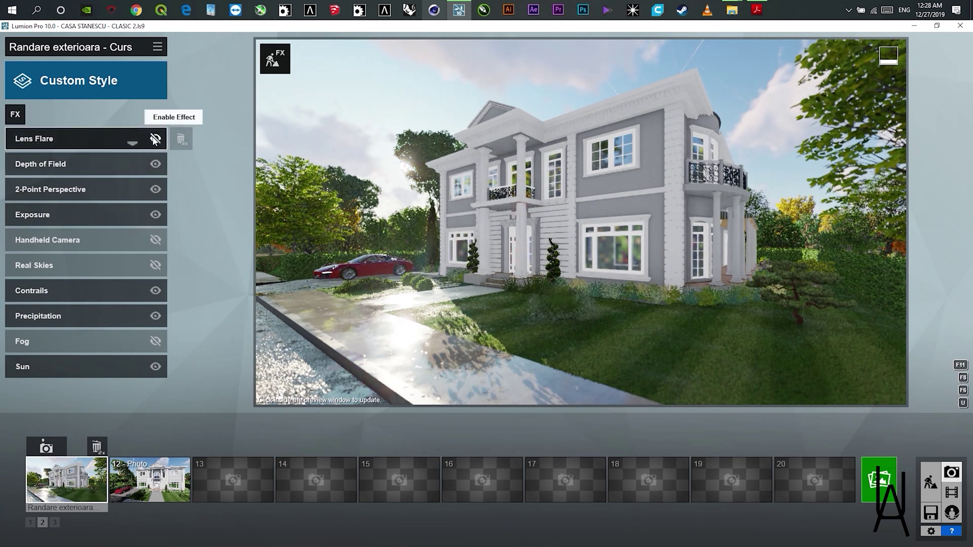
{"action": "left_click", "coordinate": [156, 266]}
{"action": "left_click", "coordinate": [155, 139]}
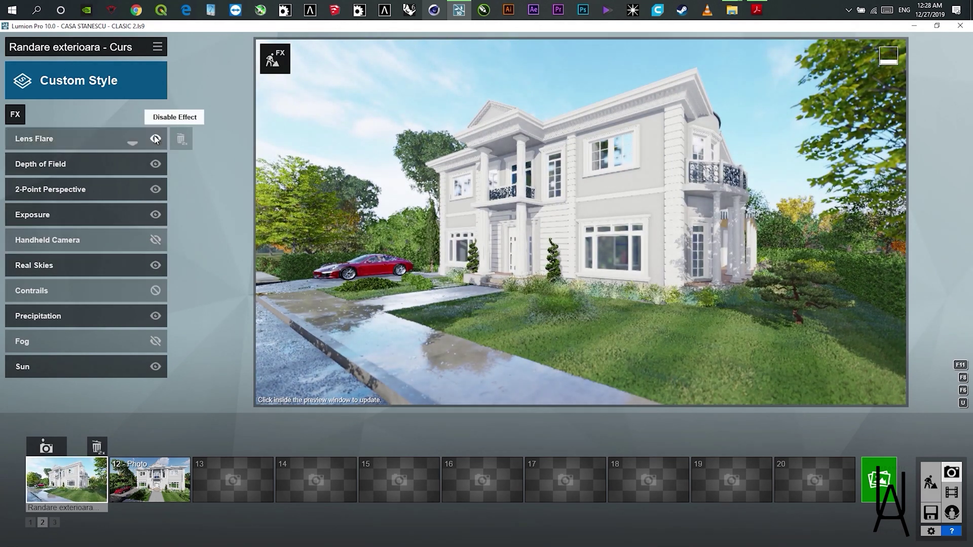
Add the Chromatic Aberrations camera effect and try different dispersion and affected area values.
{"action": "left_click", "coordinate": [16, 115]}
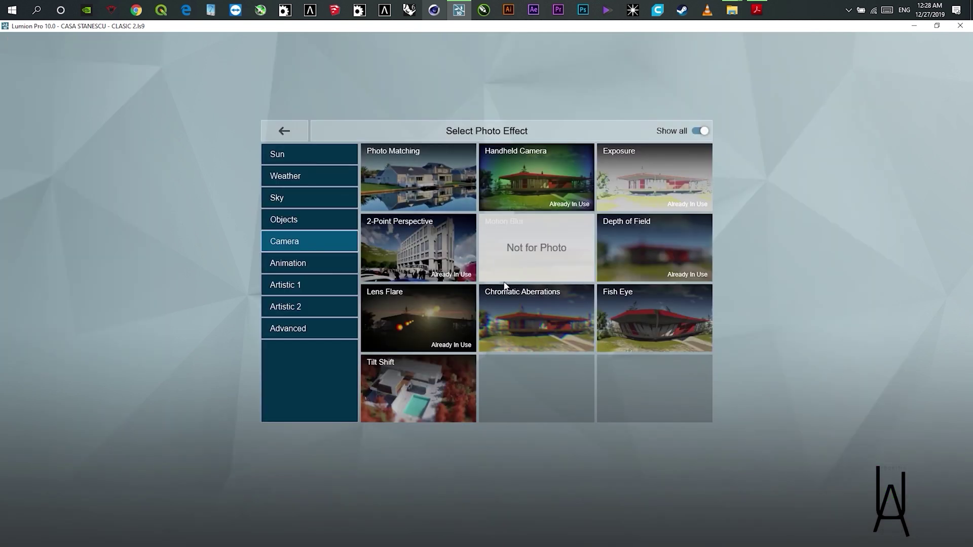
{"action": "left_click", "coordinate": [542, 330]}
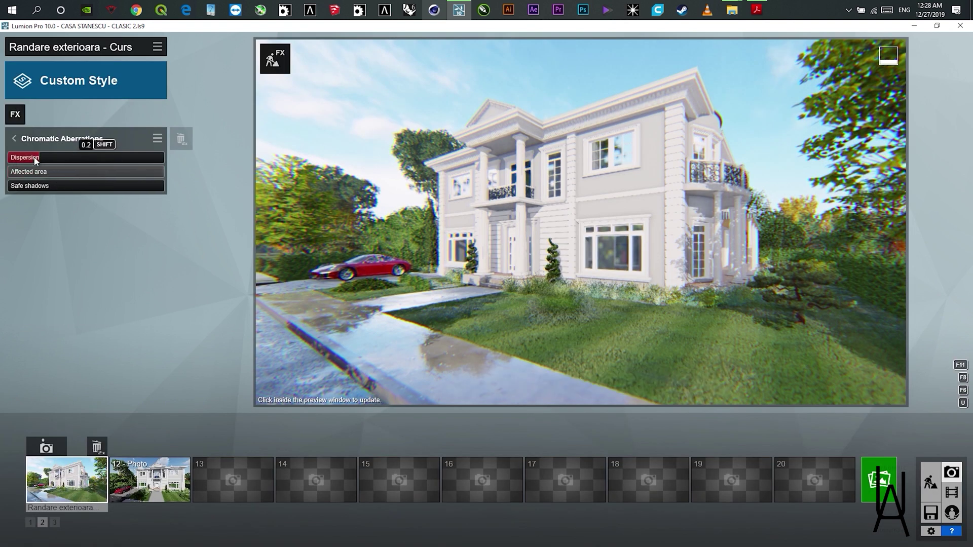
{"action": "left_click_drag", "start_coordinate": [35, 160], "coordinate": [205, 179]}
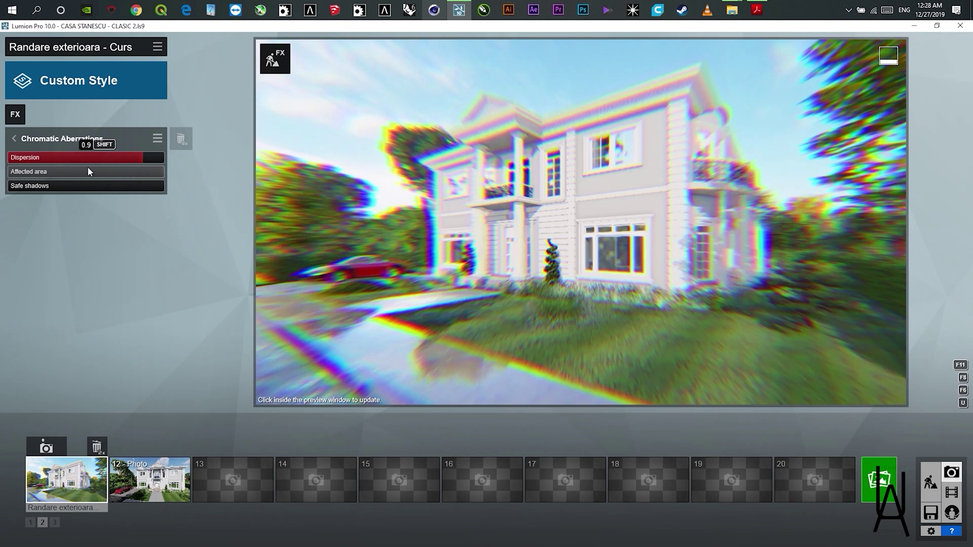
{"action": "left_click_drag", "start_coordinate": [87, 168], "coordinate": [1, 166]}
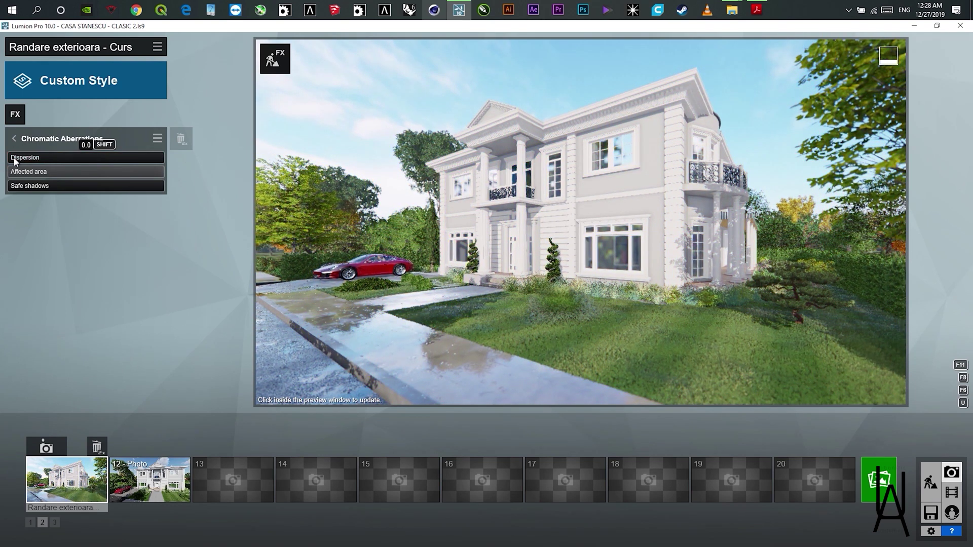
{"action": "left_click", "coordinate": [13, 160]}
{"action": "left_click_drag", "start_coordinate": [55, 157], "coordinate": [29, 173]}
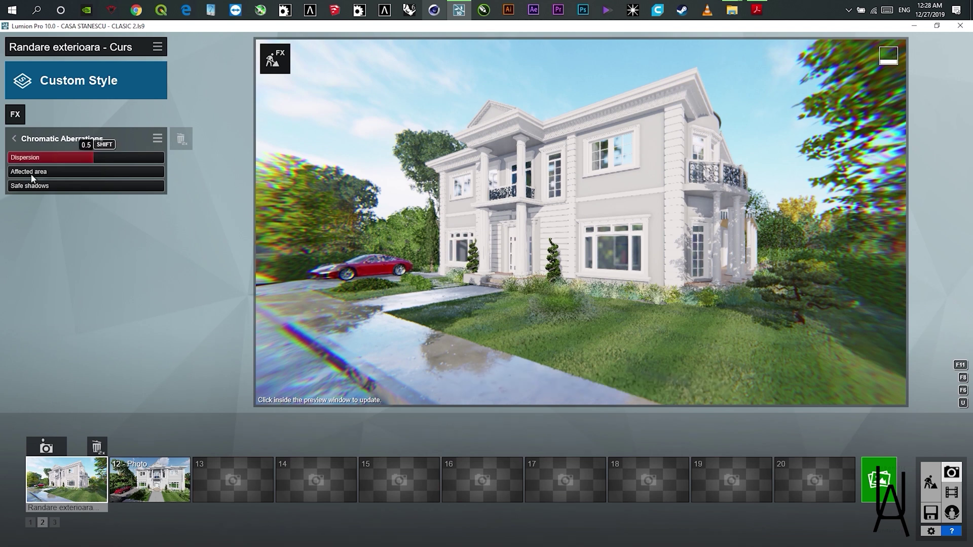
Set the Chromatic Aberrations dispersion to 0.0, reduce the affected area and set safe shadows to 0.4.
{"action": "left_click_drag", "start_coordinate": [33, 173], "coordinate": [285, 186]}
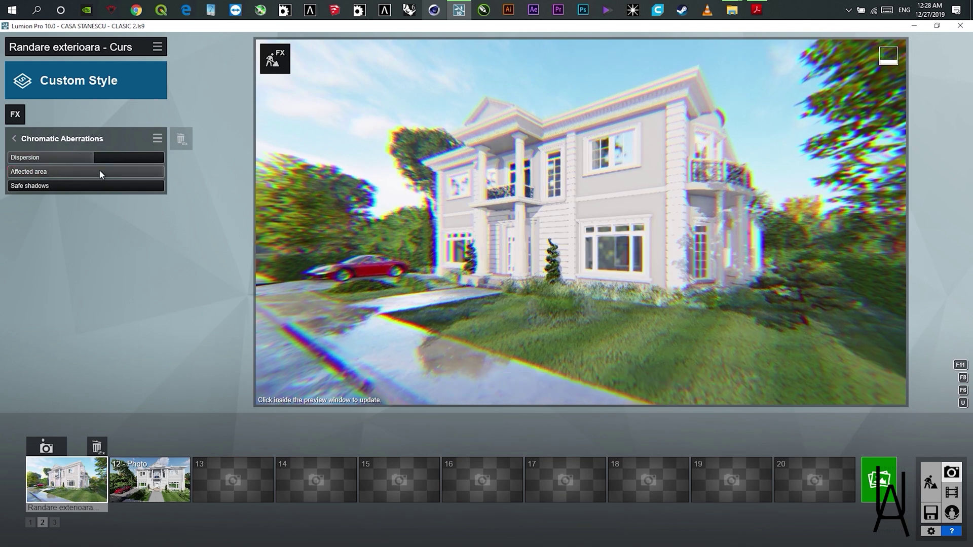
{"action": "left_click_drag", "start_coordinate": [72, 157], "coordinate": [11, 161]}
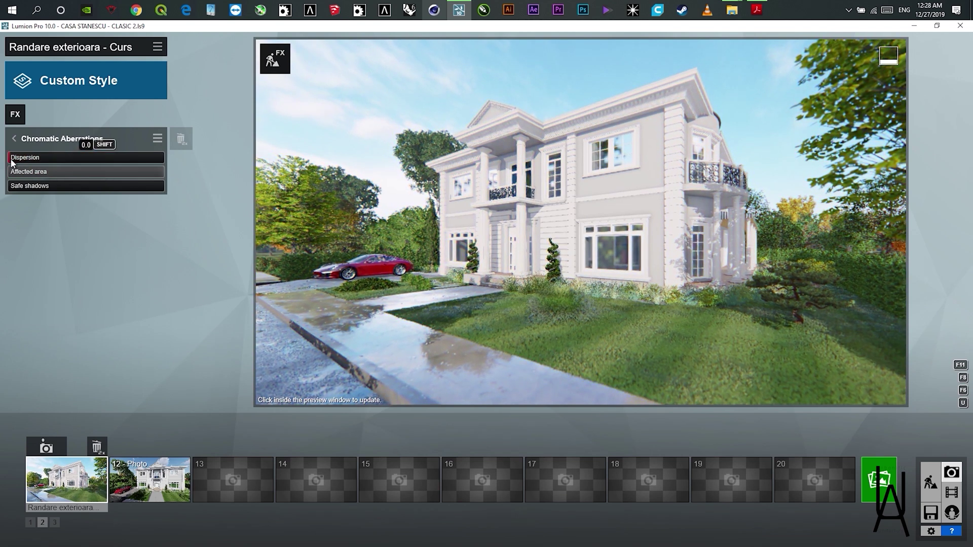
{"action": "left_click", "coordinate": [90, 170]}
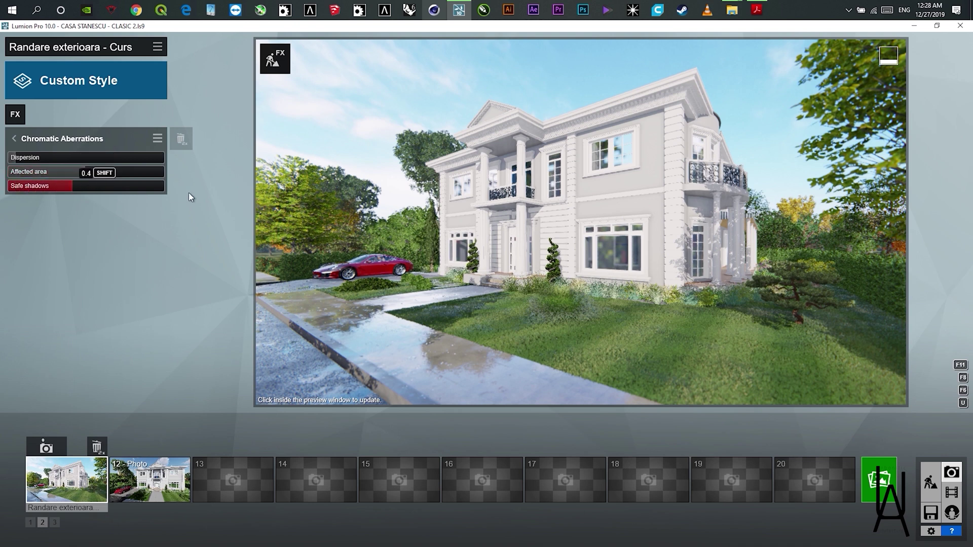
{"action": "left_click", "coordinate": [14, 138]}
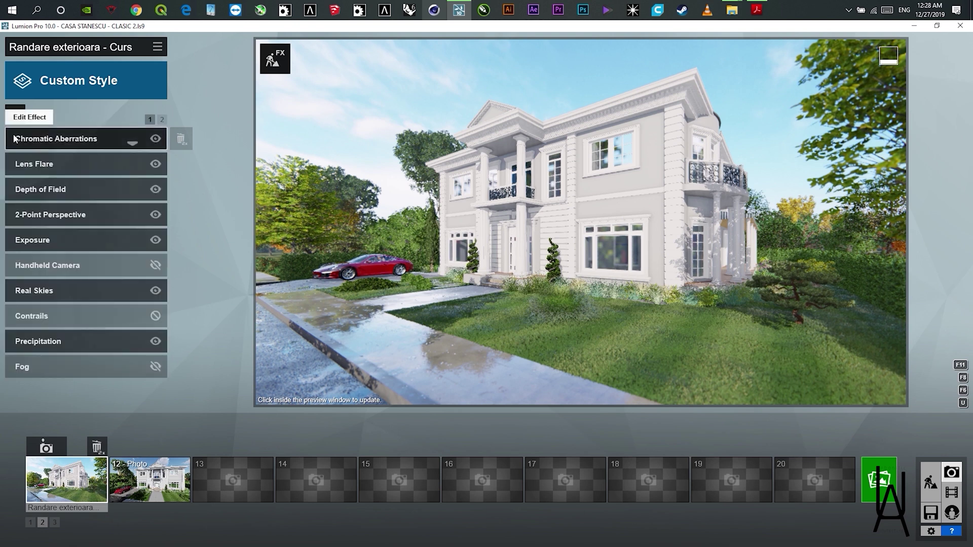
Try the Fish Eye camera effect with its distortion lowered to 0.0 and delete it from the style.
{"action": "left_click", "coordinate": [18, 110]}
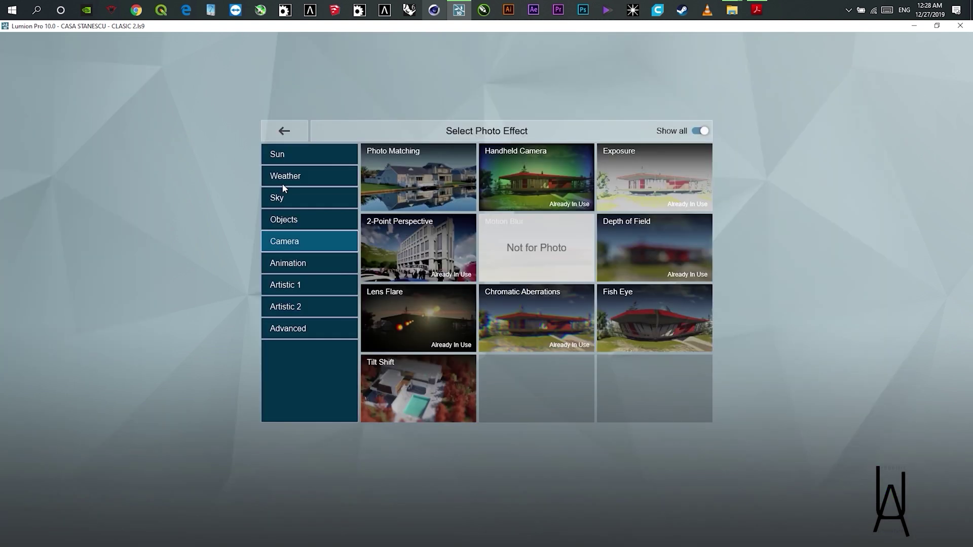
{"action": "left_click", "coordinate": [650, 324]}
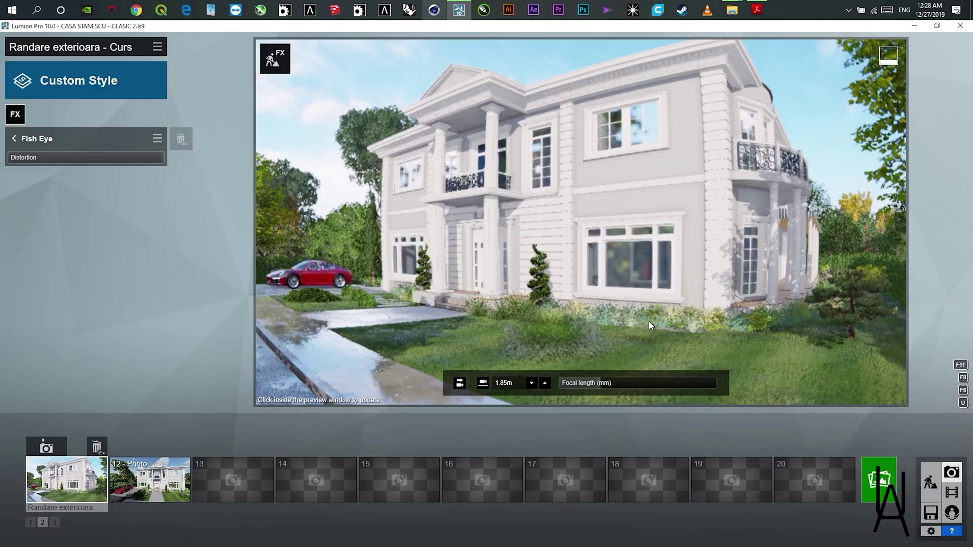
{"action": "left_click_drag", "start_coordinate": [76, 162], "coordinate": [1, 164]}
{"action": "left_click_drag", "start_coordinate": [68, 168], "coordinate": [0, 167]}
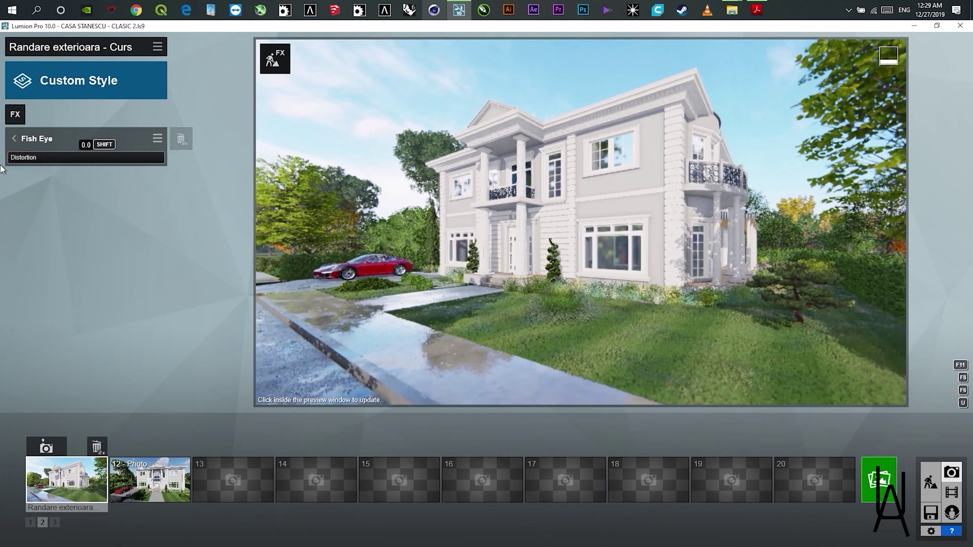
{"action": "left_click", "coordinate": [14, 139]}
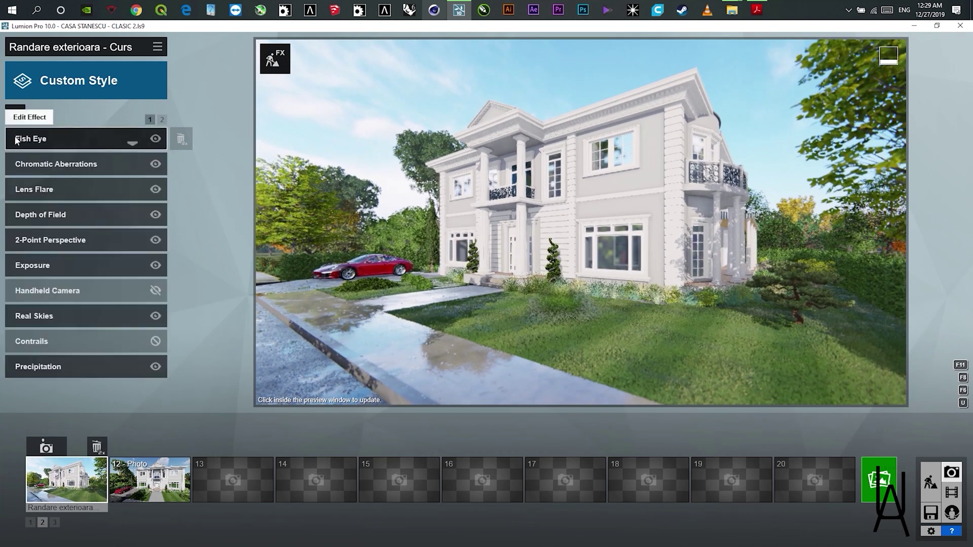
{"action": "double_click", "coordinate": [182, 140]}
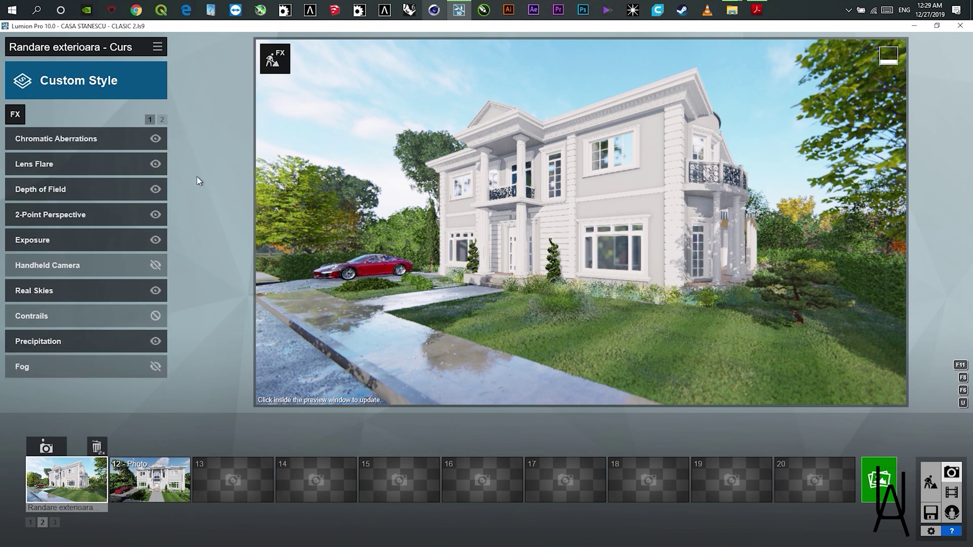
Add the Tilt Shift camera effect to the custom style.
{"action": "left_click", "coordinate": [15, 116]}
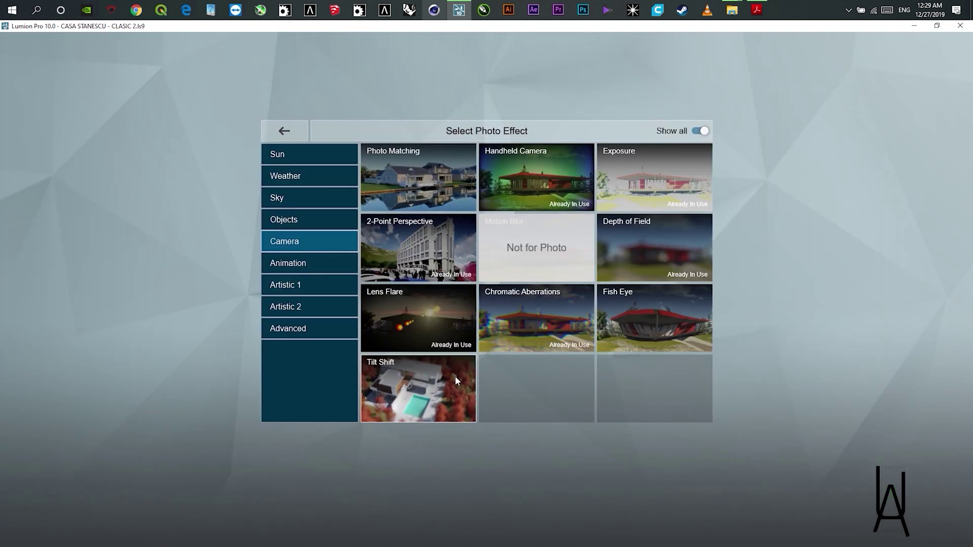
{"action": "left_click", "coordinate": [385, 385]}
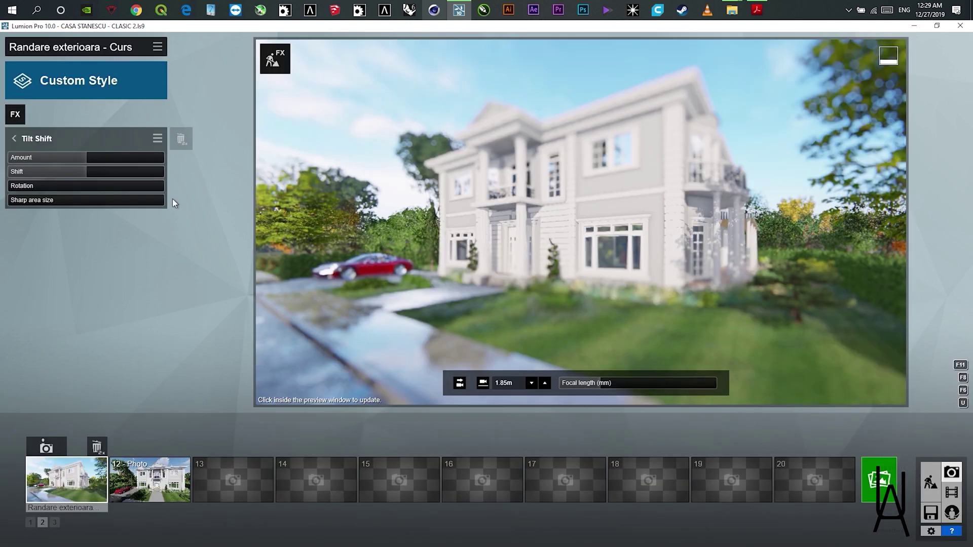
Try the Tilt Shift effect with a sharp area size of 0.5, the amount at maximum and the shift lowered.
{"action": "left_click_drag", "start_coordinate": [51, 159], "coordinate": [90, 209]}
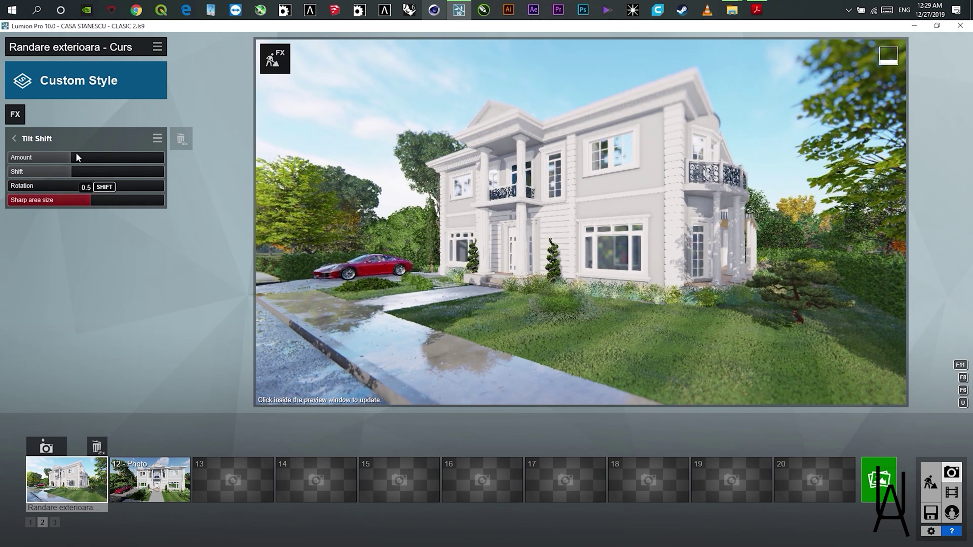
{"action": "left_click_drag", "start_coordinate": [76, 157], "coordinate": [162, 167]}
{"action": "left_click_drag", "start_coordinate": [81, 172], "coordinate": [49, 183]}
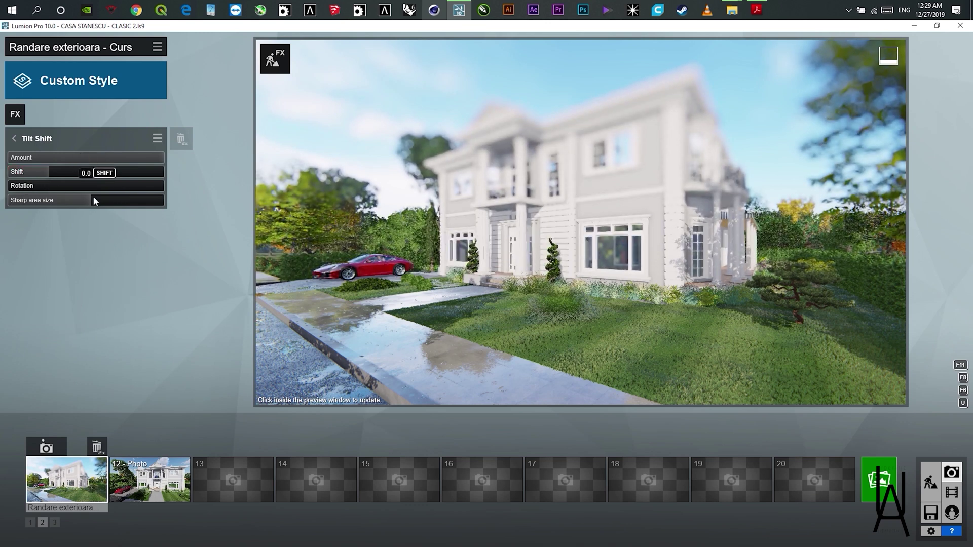
Update the preview with Tilt Shift applied, disable the effect and remove it from the custom style.
{"action": "left_click", "coordinate": [13, 141]}
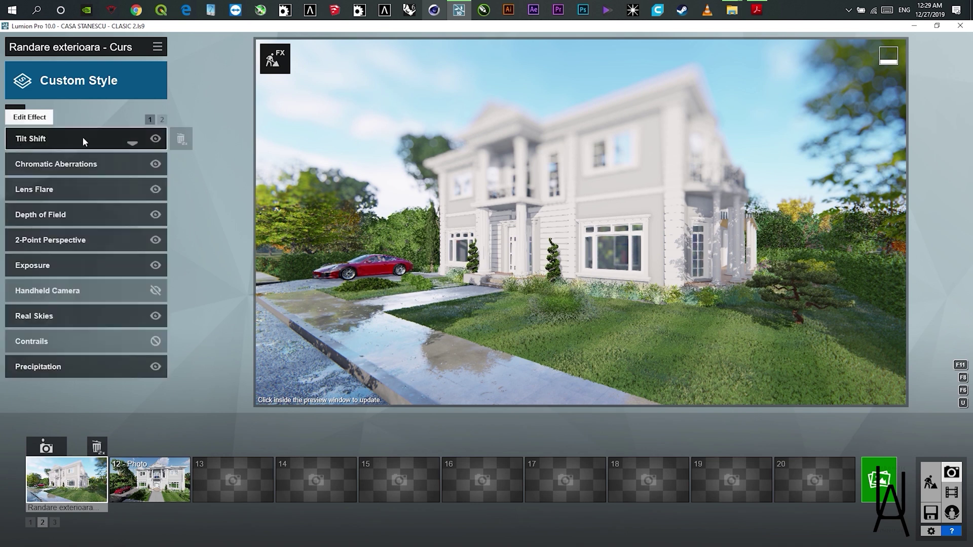
{"action": "left_click", "coordinate": [296, 390]}
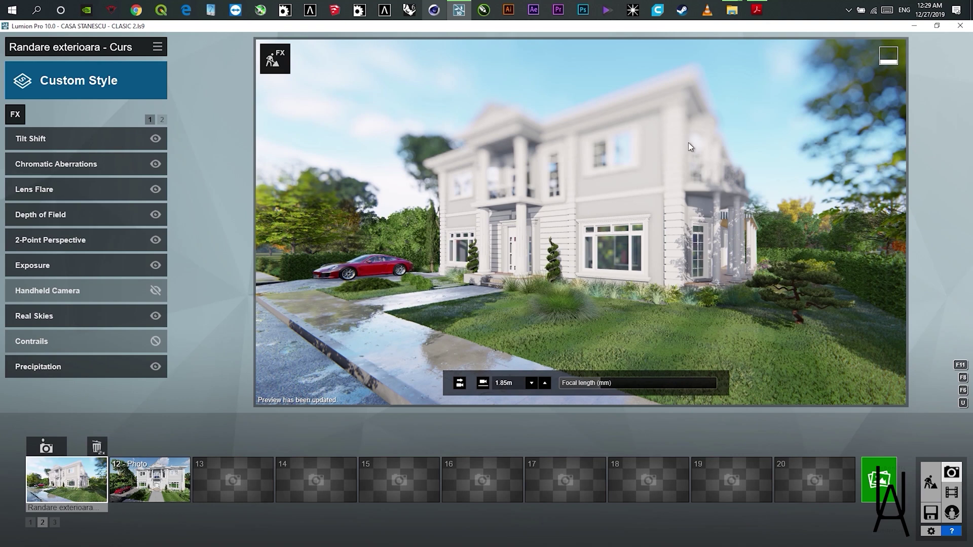
{"action": "left_click", "coordinate": [155, 139]}
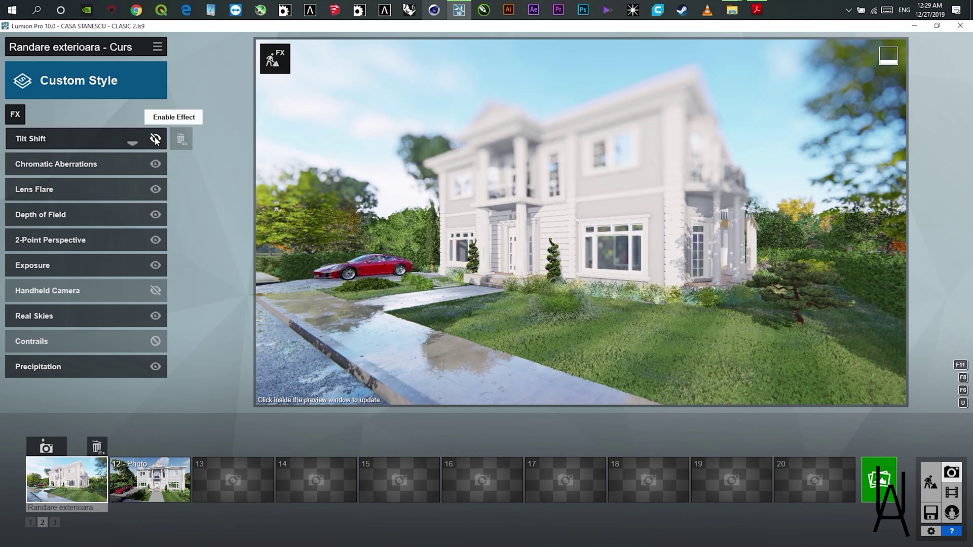
{"action": "double_click", "coordinate": [181, 141]}
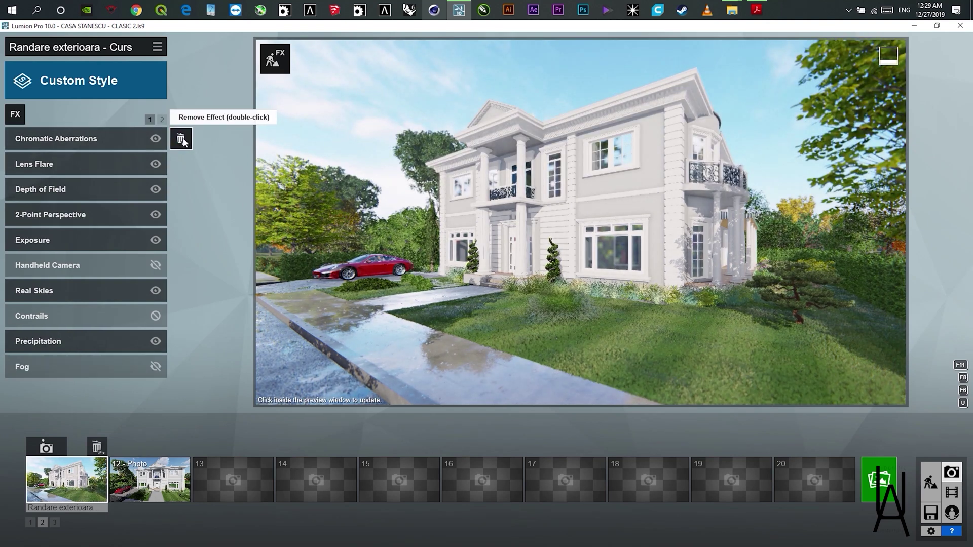
Add the Time Warp animation effect to the custom style.
{"action": "left_click", "coordinate": [15, 117]}
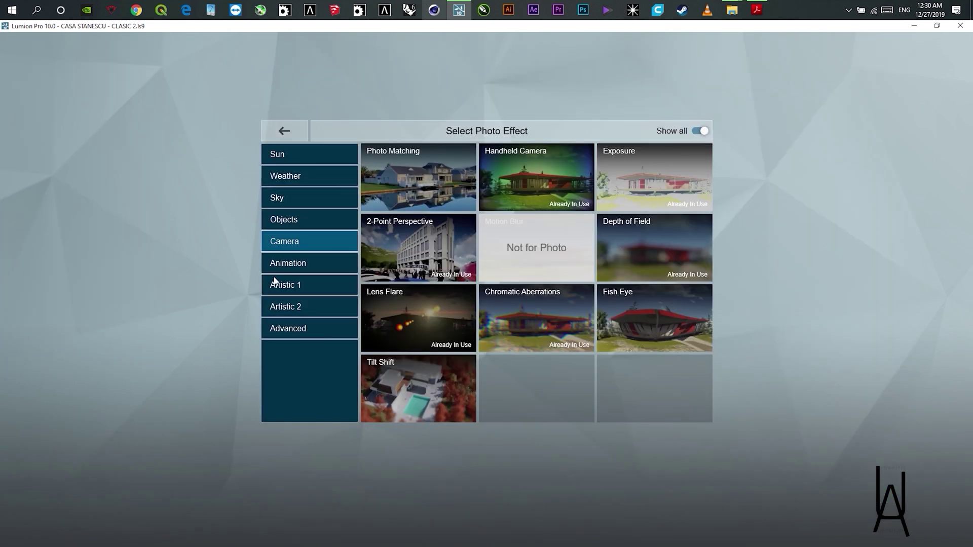
{"action": "left_click", "coordinate": [307, 266]}
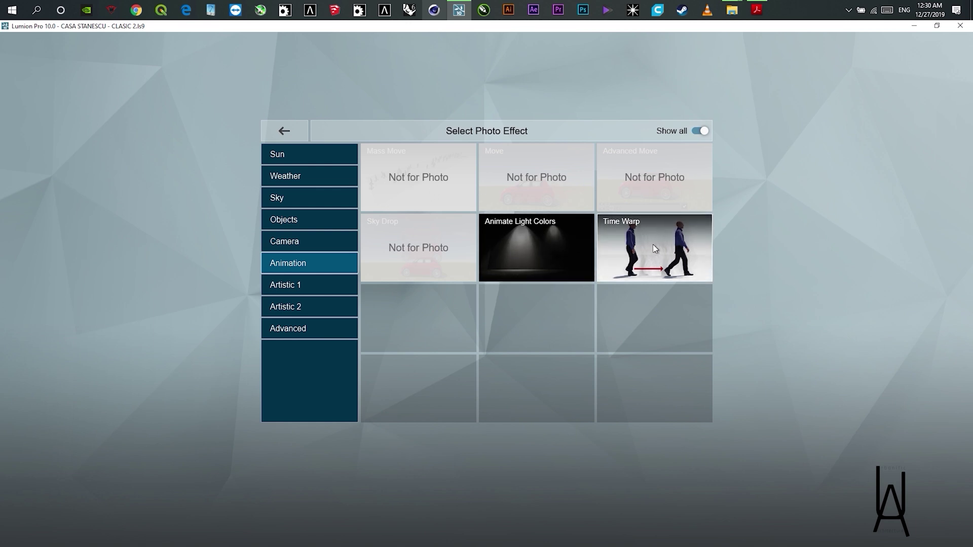
{"action": "left_click", "coordinate": [642, 251]}
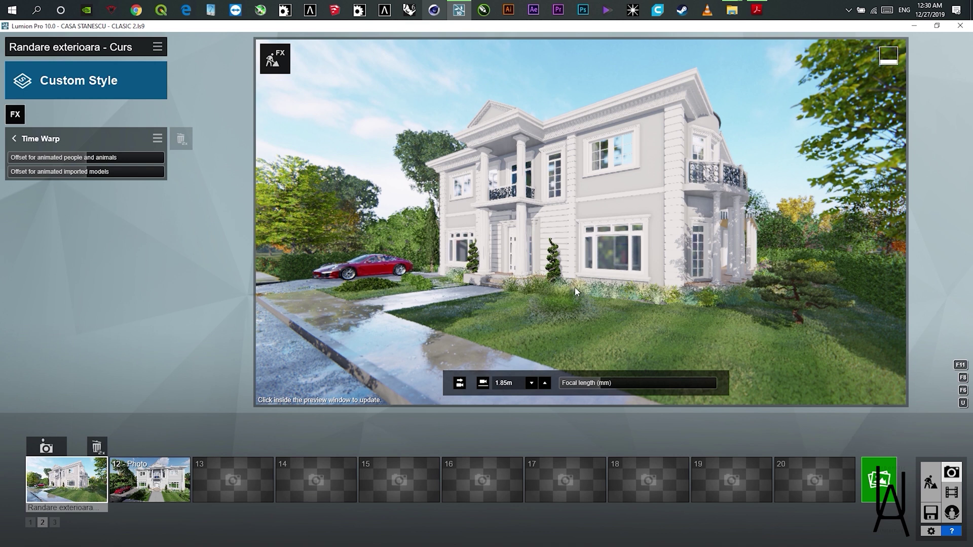
Switch to Build mode, move the camera near the sidewalk and open the character library for placing people.
{"action": "left_click", "coordinate": [930, 479]}
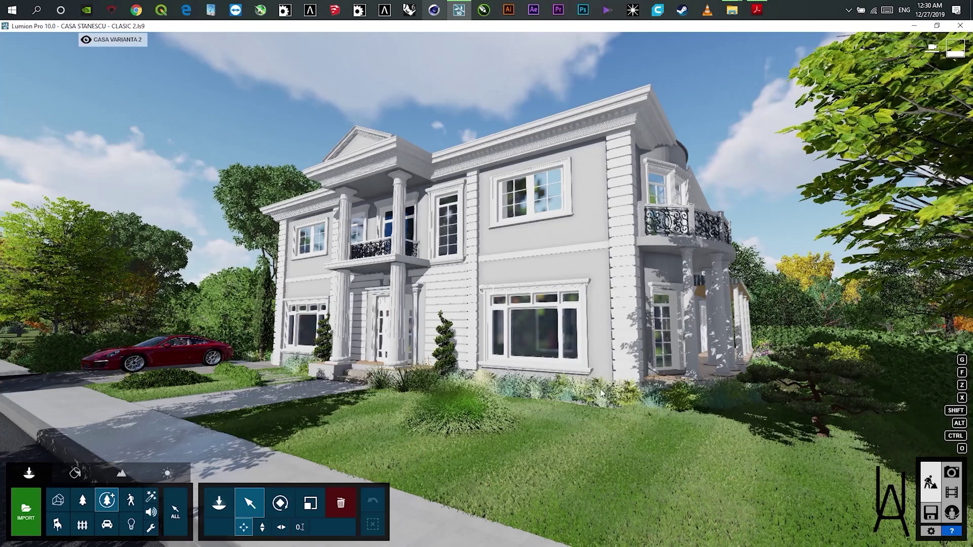
{"action": "key", "text": "w"}
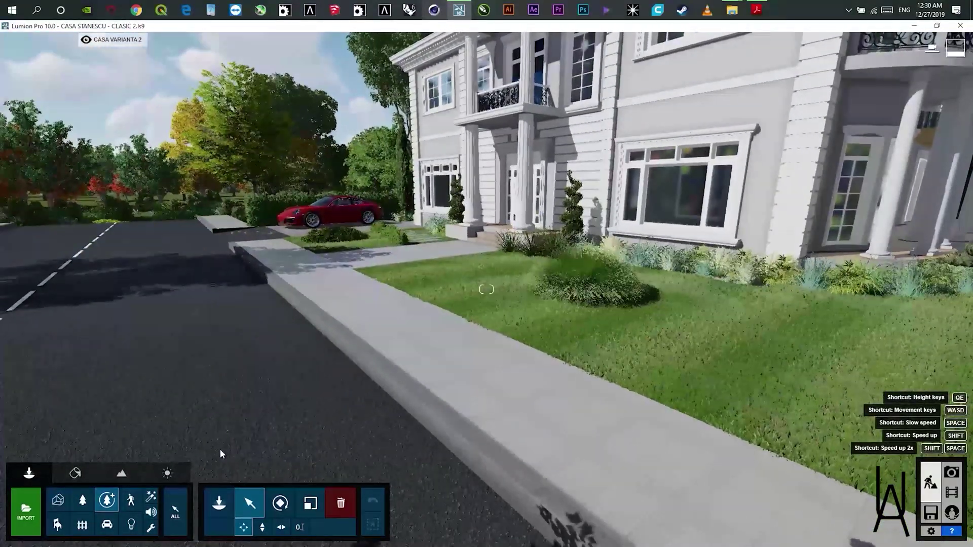
{"action": "left_click", "coordinate": [131, 500]}
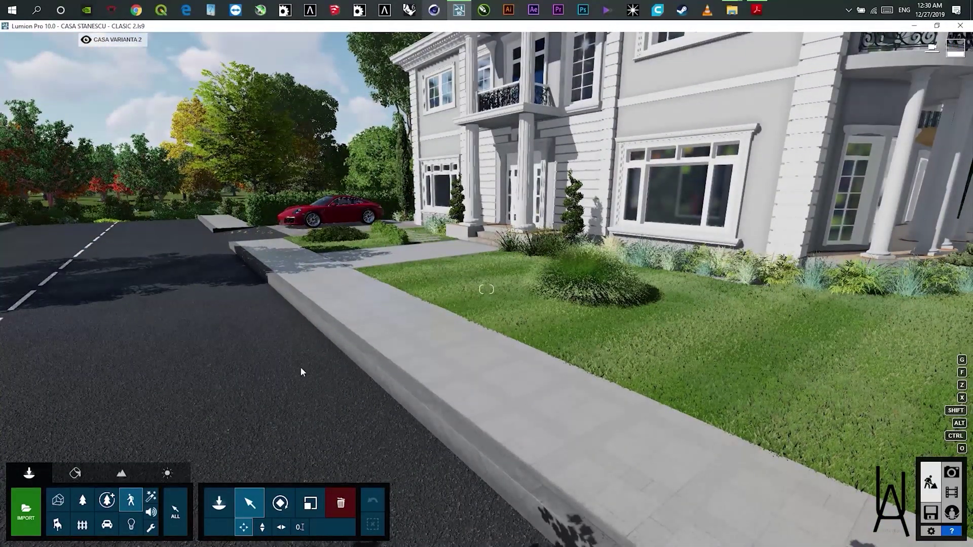
{"action": "left_click", "coordinate": [219, 503]}
{"action": "key", "text": "d"}
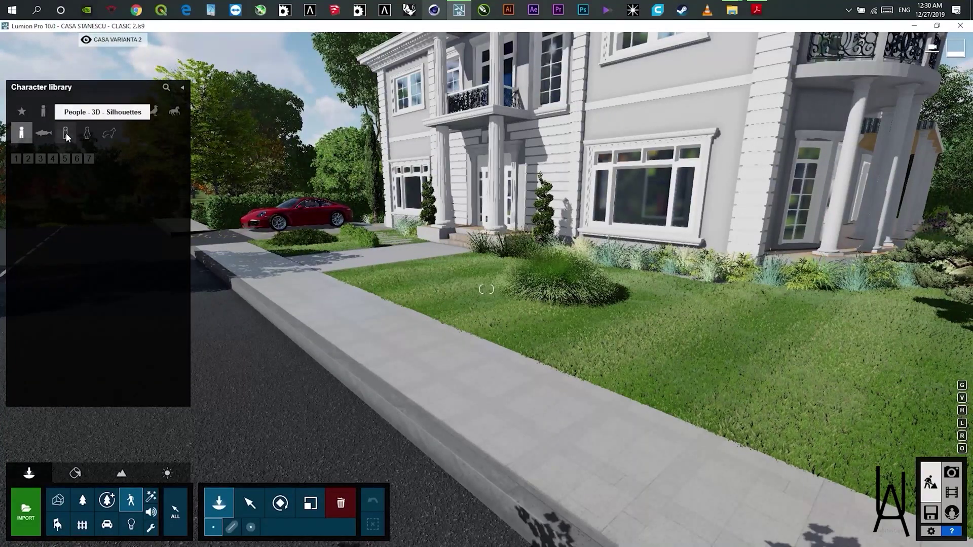
Place the Man Caucasian 0024 Dog character on the sidewalk and rotate it so the dog walks toward the camera along the pavement.
{"action": "left_click", "coordinate": [47, 114]}
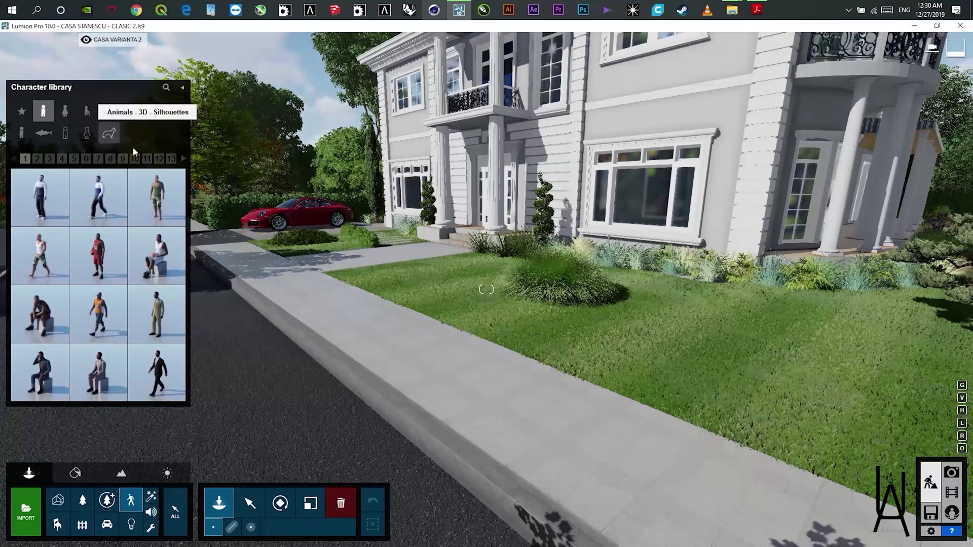
{"action": "left_click", "coordinate": [158, 158]}
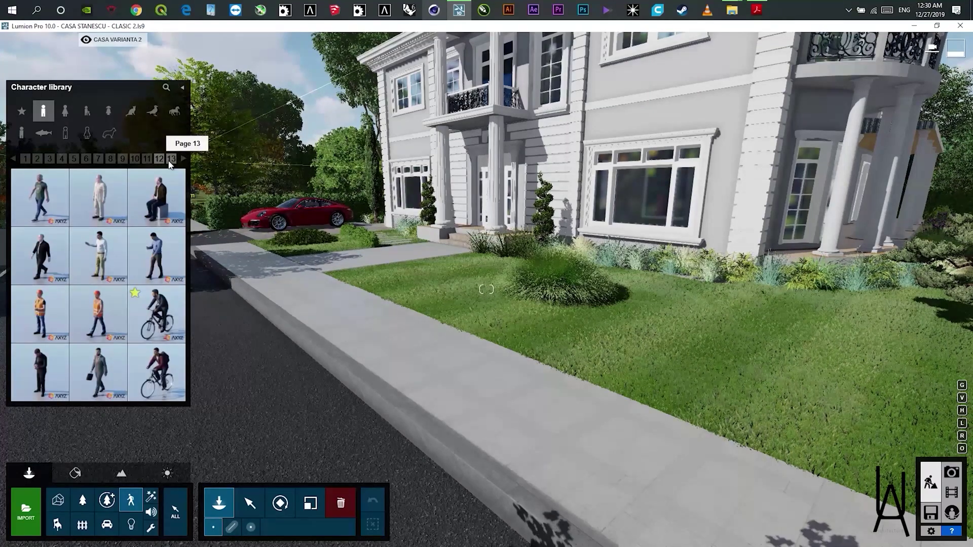
{"action": "left_click", "coordinate": [171, 159]}
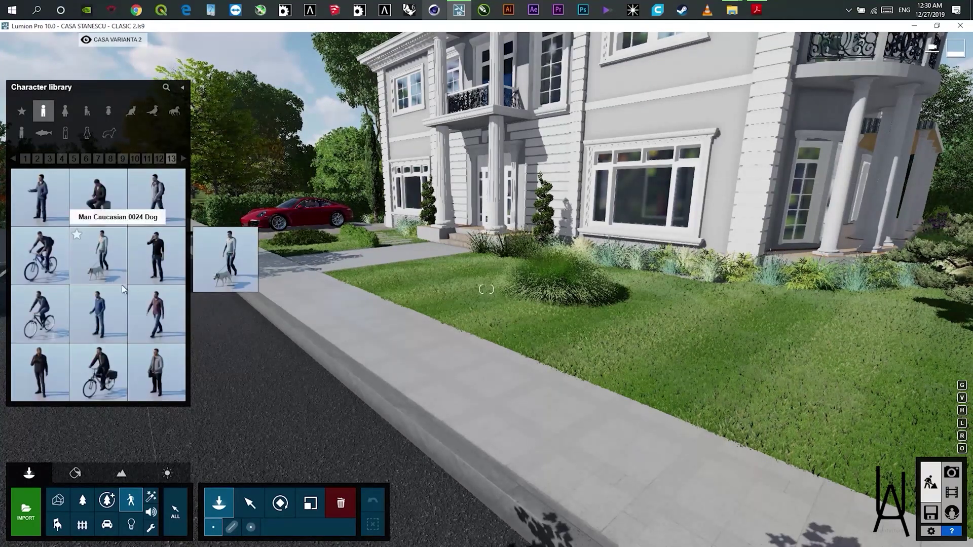
{"action": "left_click", "coordinate": [98, 256]}
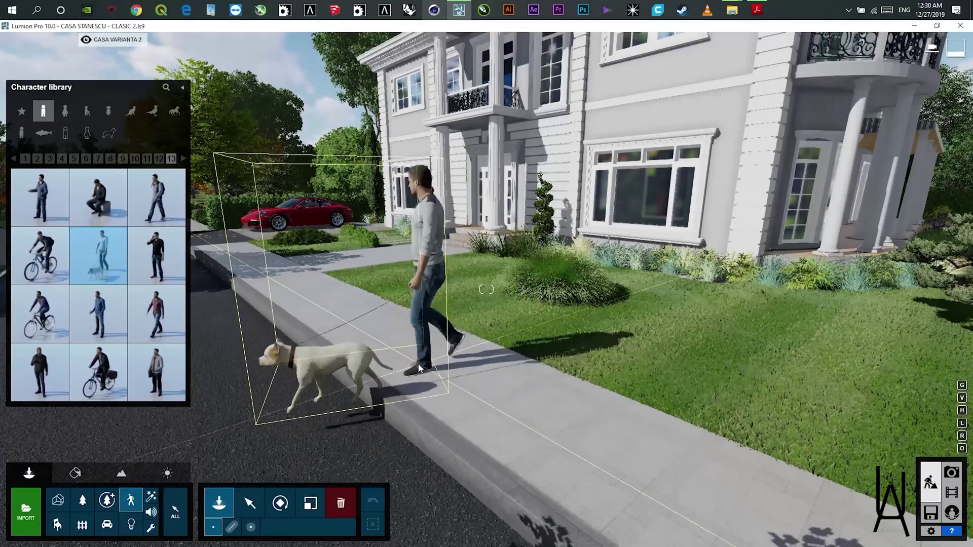
{"action": "left_click", "coordinate": [418, 364]}
{"action": "left_click", "coordinate": [280, 502]}
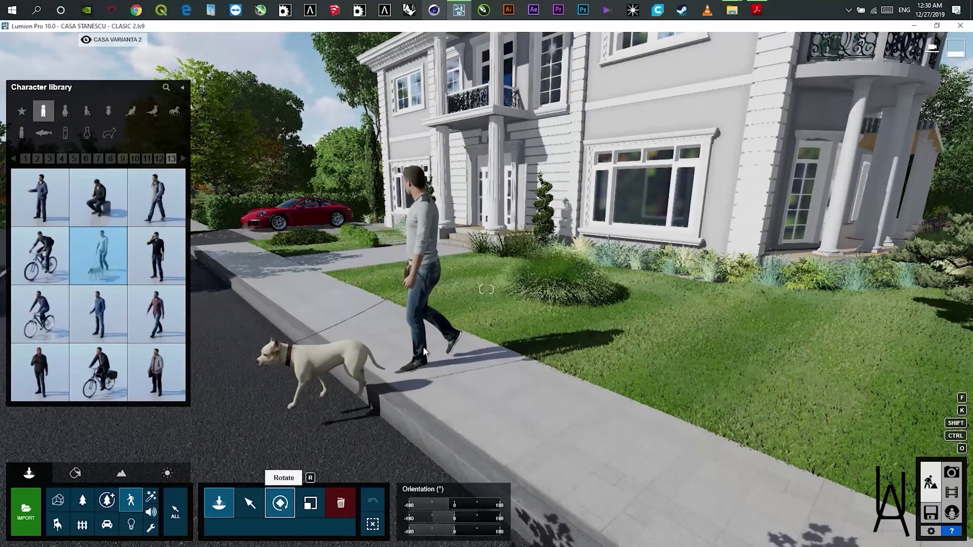
{"action": "left_click_drag", "start_coordinate": [421, 366], "coordinate": [535, 432]}
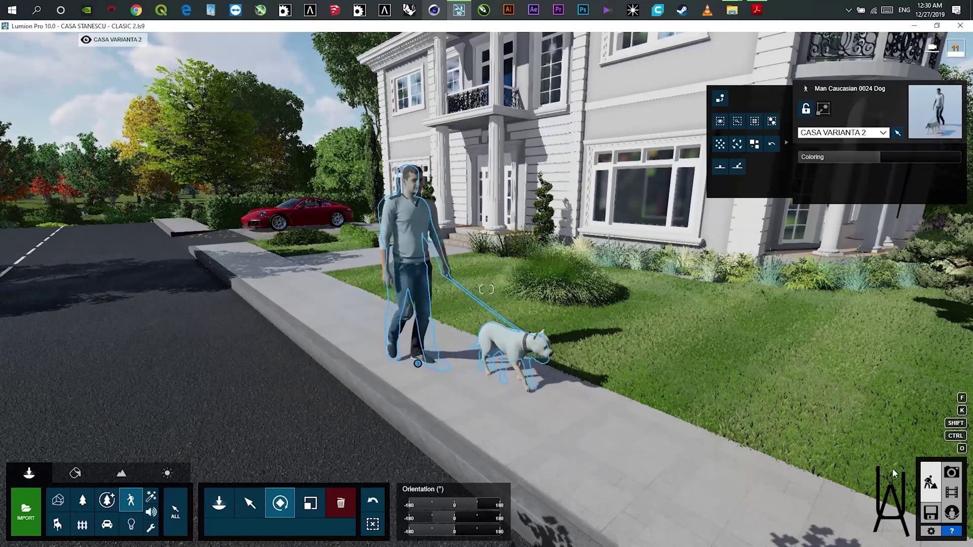
Return to Photo mode, recall the saved exterior view and tilt the camera to frame the man and dog fully.
{"action": "left_click", "coordinate": [952, 474]}
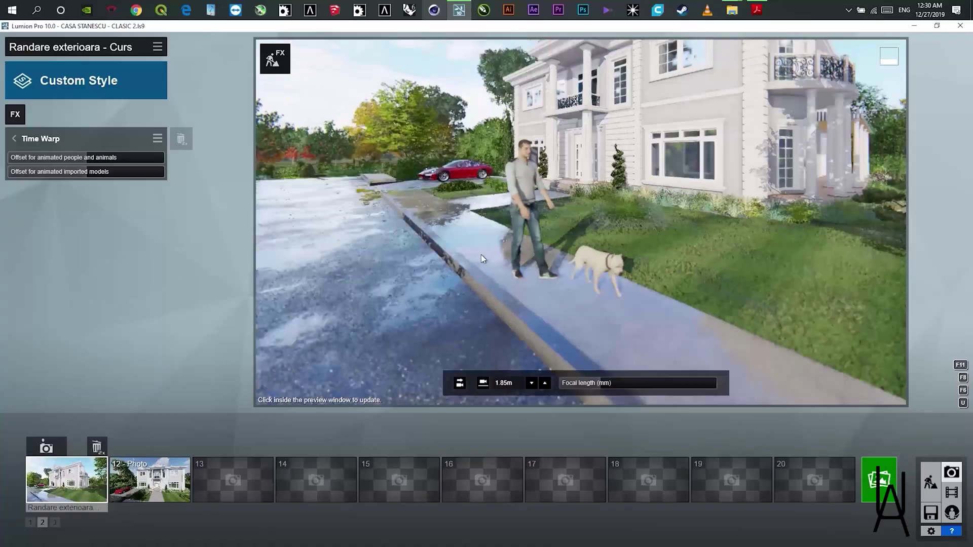
{"action": "left_click", "coordinate": [78, 497]}
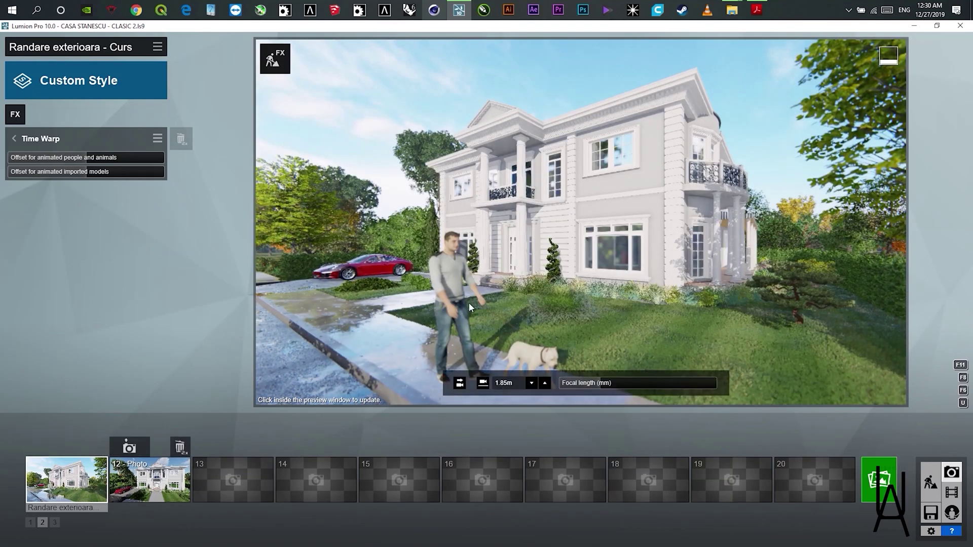
{"action": "right_click_drag", "start_coordinate": [470, 307], "coordinate": [469, 320]}
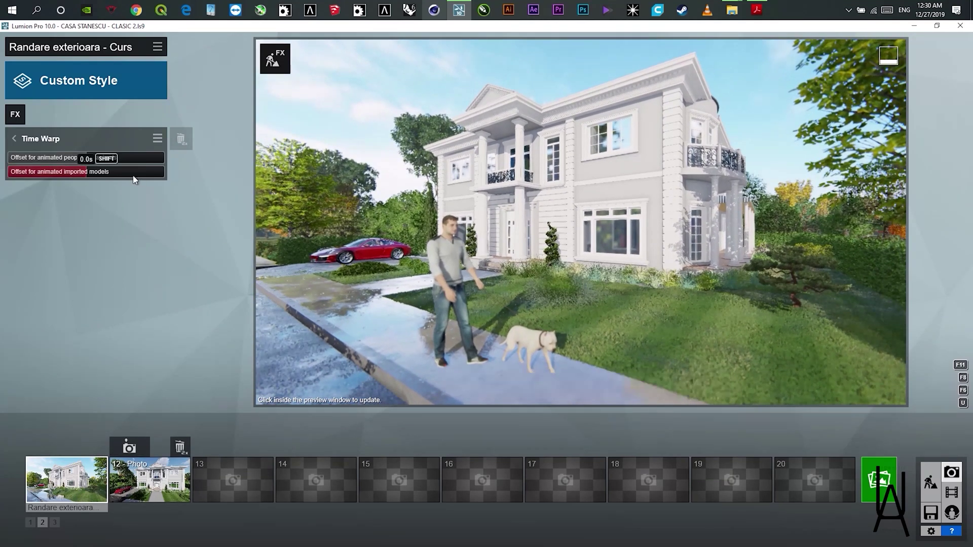
Try different Time Warp offsets for animated people and animals and set the imported models offset to -29.9 s.
{"action": "left_click_drag", "start_coordinate": [46, 166], "coordinate": [29, 169]}
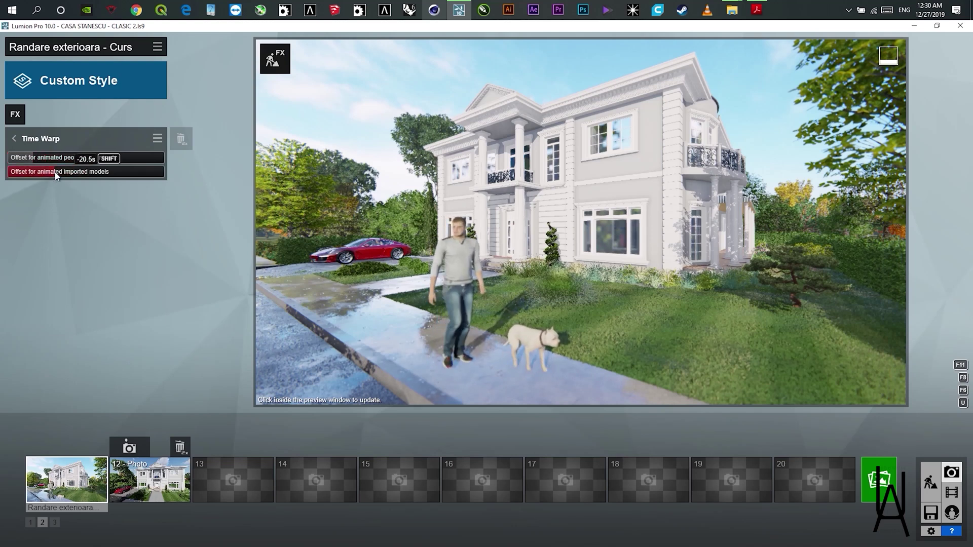
{"action": "left_click_drag", "start_coordinate": [113, 178], "coordinate": [130, 181]}
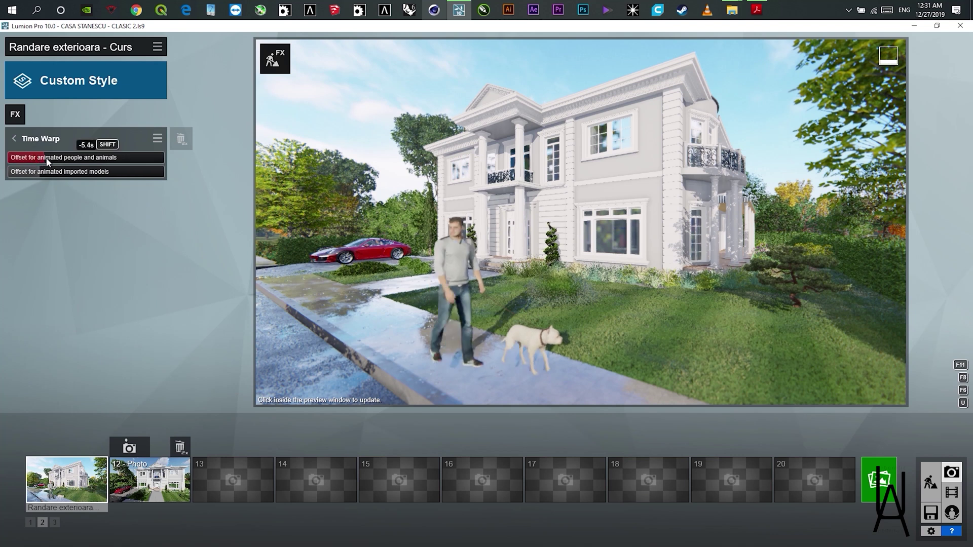
{"action": "left_click_drag", "start_coordinate": [37, 157], "coordinate": [90, 170]}
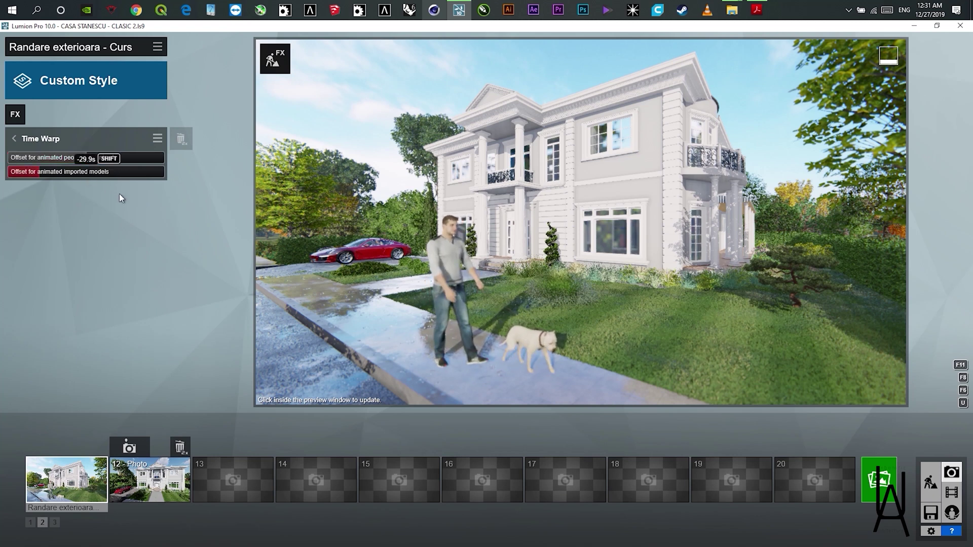
Go back to the effects list, toggle Time Warp and leave it disabled in the style.
{"action": "left_click", "coordinate": [14, 139]}
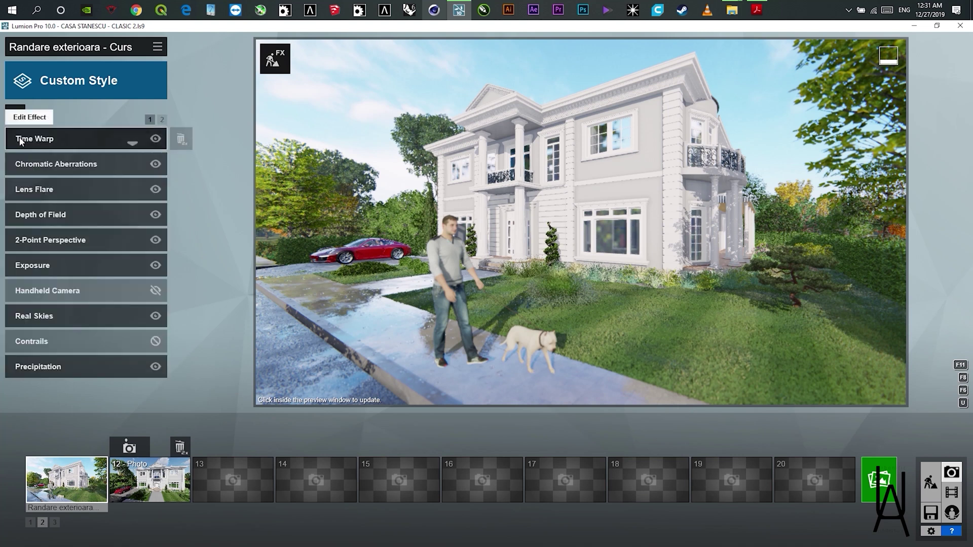
{"action": "left_click", "coordinate": [155, 139]}
{"action": "left_click", "coordinate": [155, 139]}
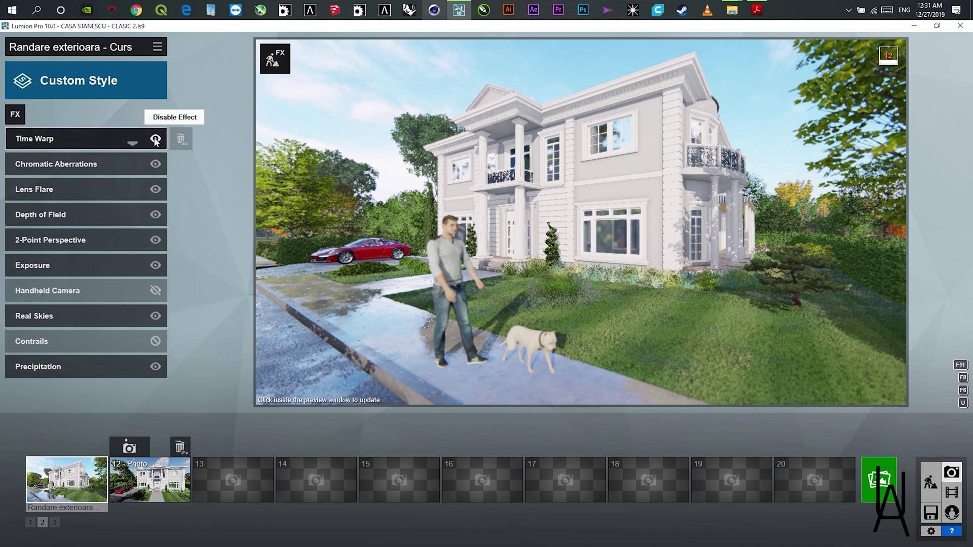
{"action": "mouse_move", "coordinate": [184, 138]}
{"action": "left_click", "coordinate": [155, 139]}
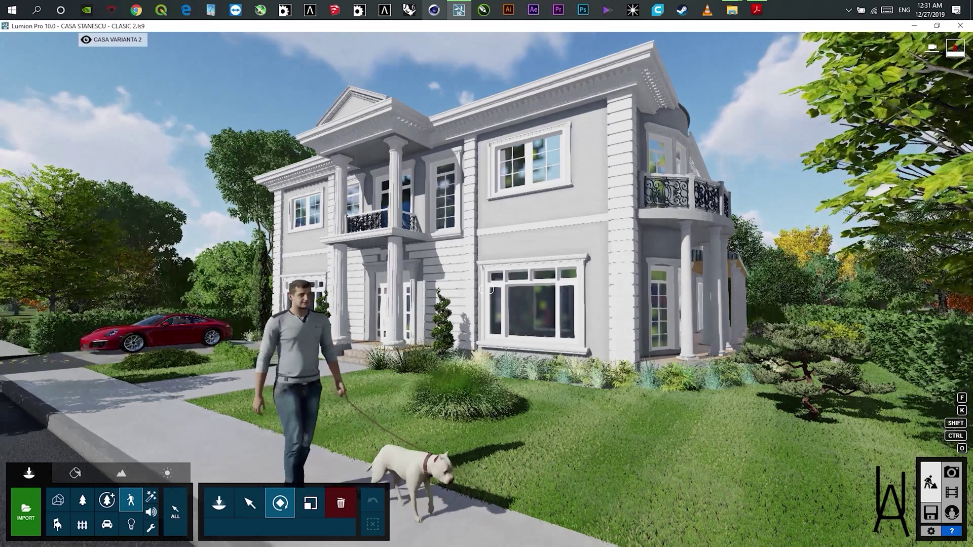
Move the man with the dog to the hidden layer CASA VARIANTA 1 in Build mode and restore the saved exterior view in Photo mode.
{"action": "key", "text": "w"}
{"action": "right_click_drag", "start_coordinate": [406, 335], "coordinate": [390, 413]}
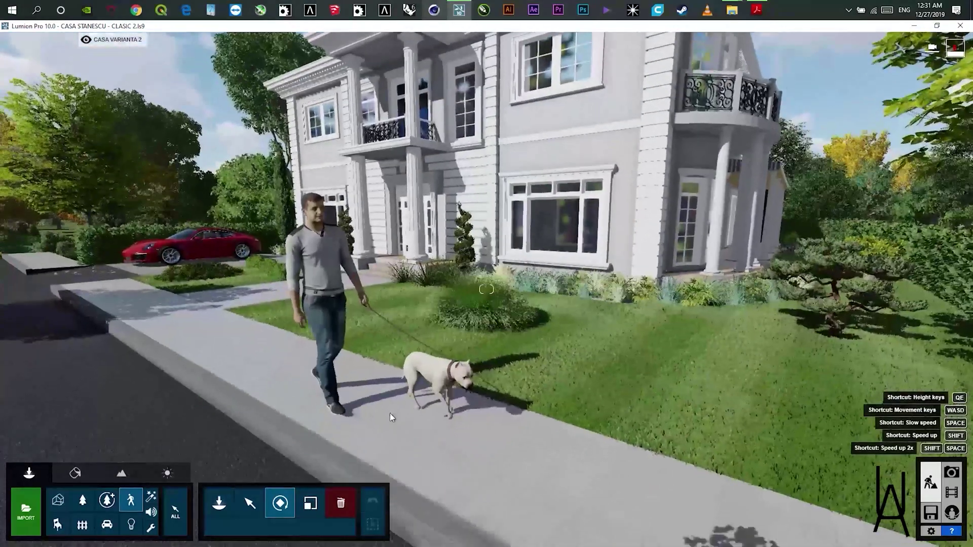
{"action": "left_click", "coordinate": [250, 503]}
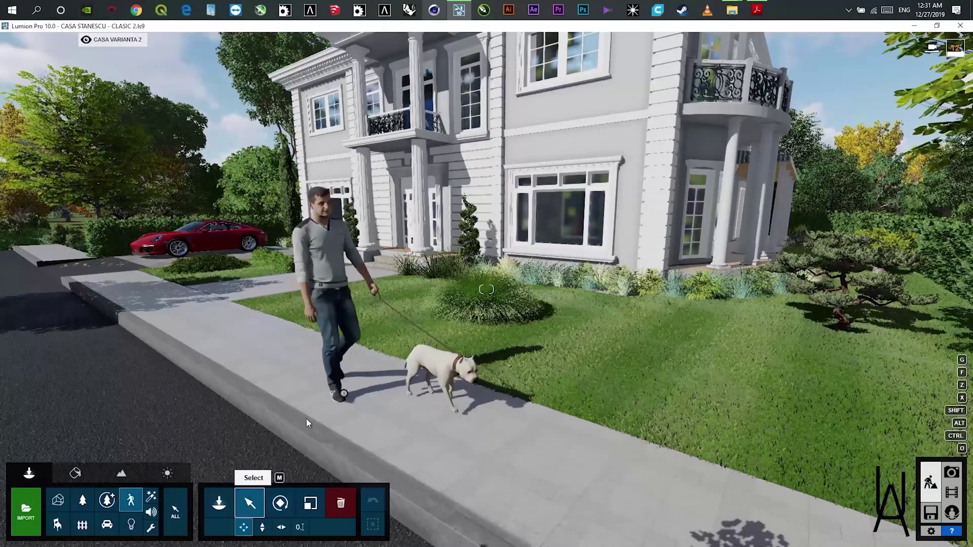
{"action": "left_click", "coordinate": [344, 394]}
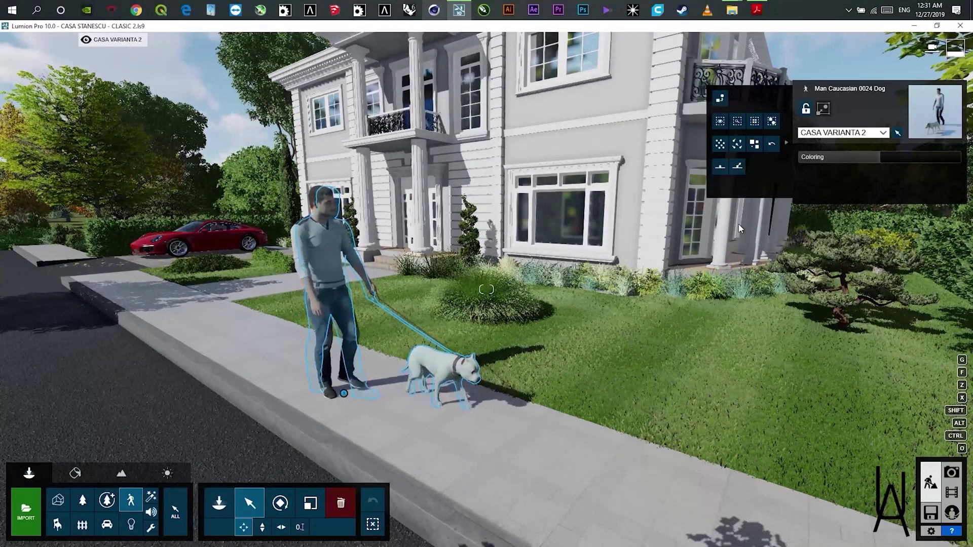
{"action": "left_click", "coordinate": [877, 133]}
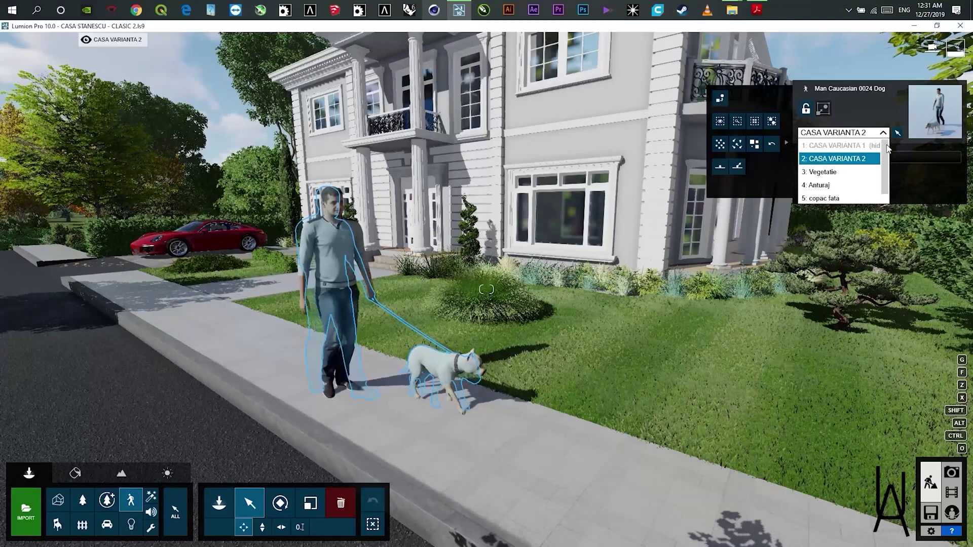
{"action": "scroll", "coordinate": [857, 144], "scroll_direction": "up", "scroll_amount": 1}
{"action": "left_click", "coordinate": [857, 145]}
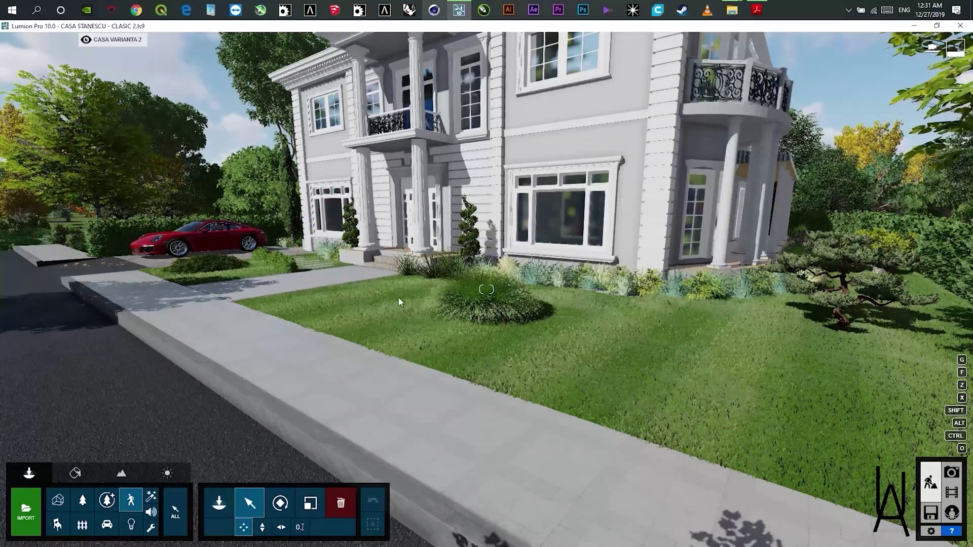
{"action": "left_click", "coordinate": [958, 478]}
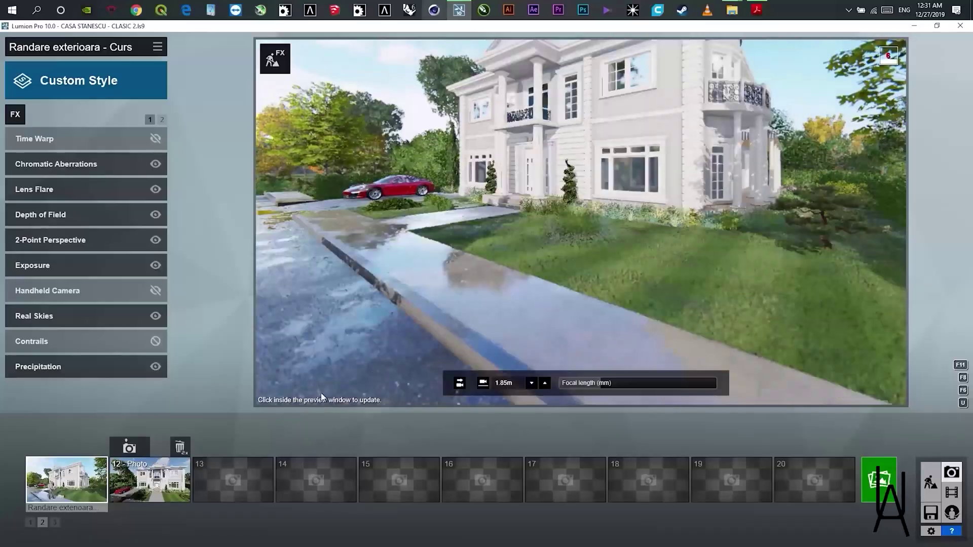
{"action": "left_click", "coordinate": [80, 483]}
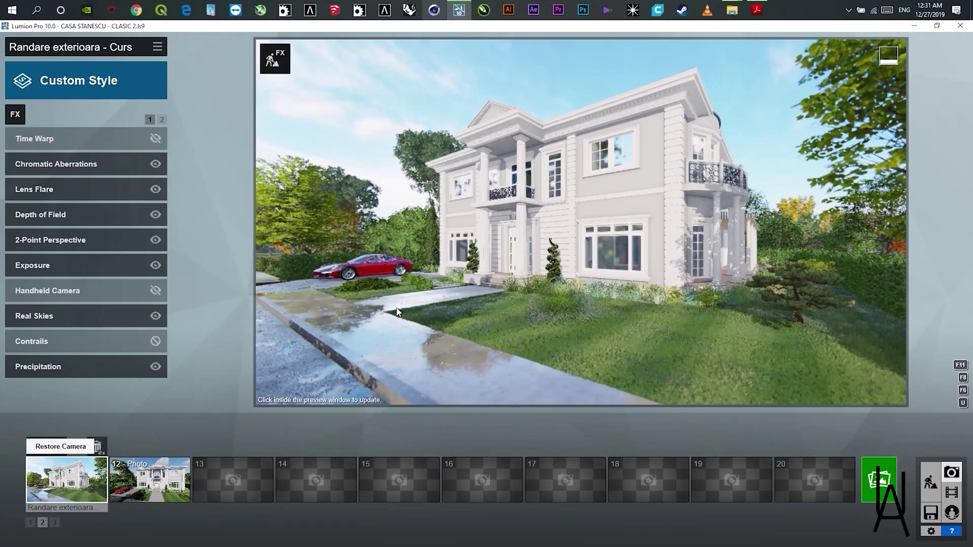
Add the Outlines effect, adjust its transparency, set color variation to 0.6 and outline density to 1.2, and disable it in the style.
{"action": "left_click", "coordinate": [22, 111]}
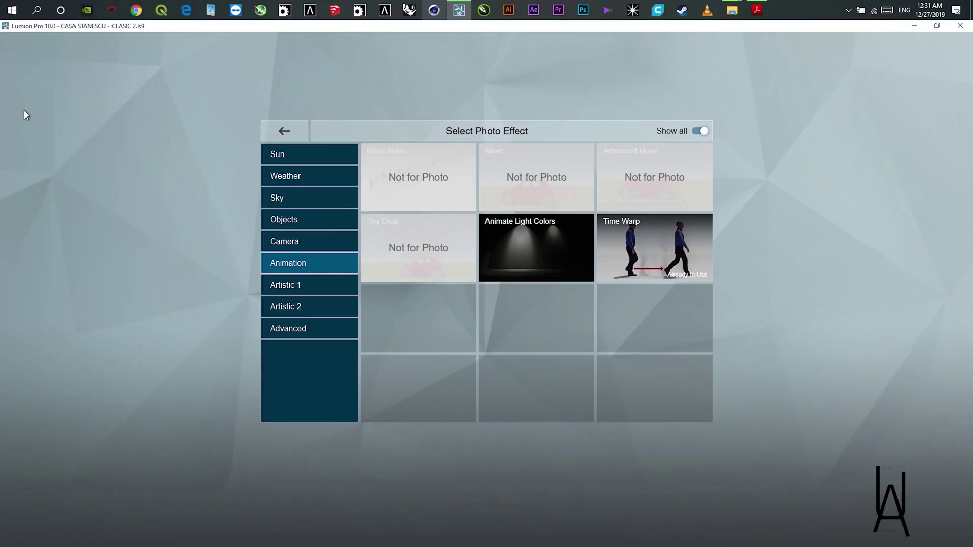
{"action": "left_click", "coordinate": [292, 288]}
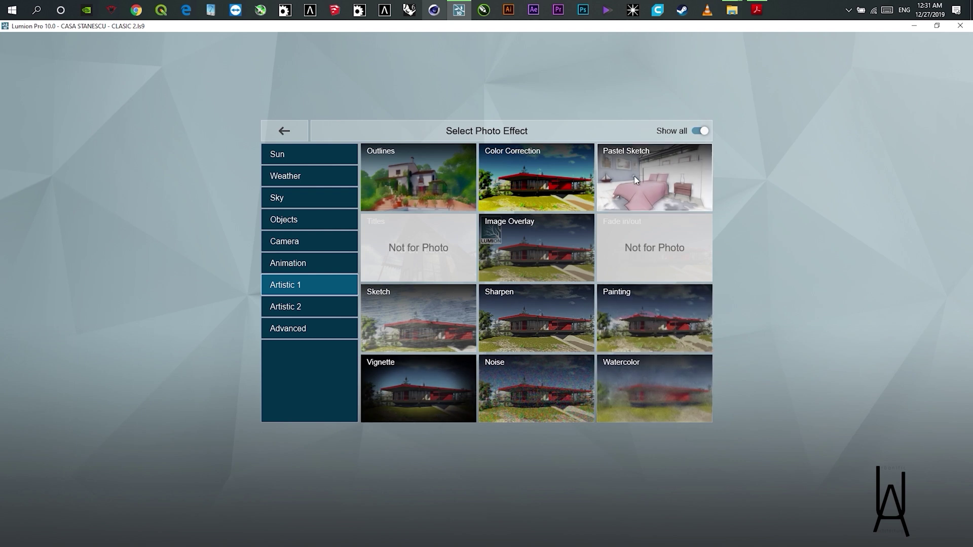
{"action": "left_click", "coordinate": [414, 171]}
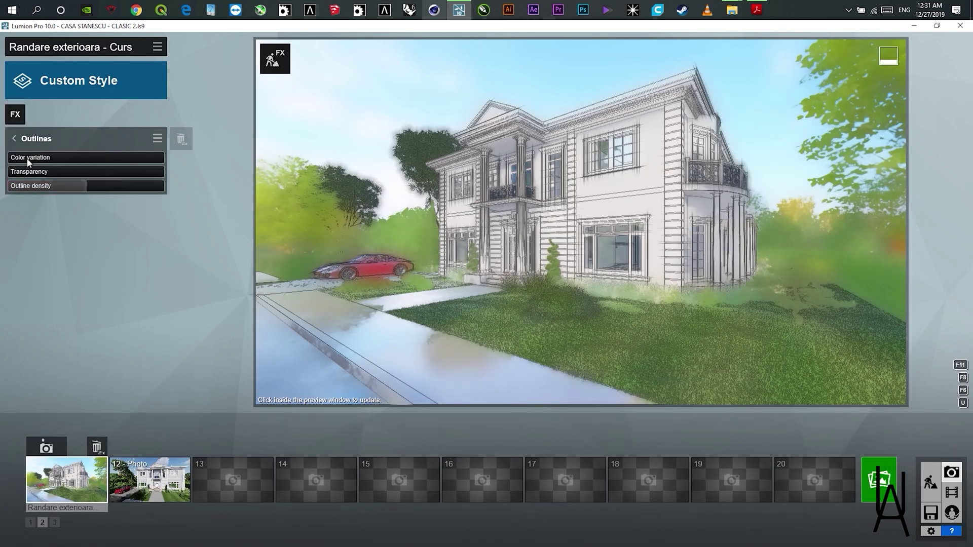
{"action": "mouse_move", "coordinate": [82, 160]}
{"action": "left_mouse_down"}
{"action": "mouse_move", "coordinate": [146, 166]}
{"action": "mouse_move", "coordinate": [29, 172]}
{"action": "left_mouse_up"}
{"action": "mouse_move", "coordinate": [140, 176]}
{"action": "left_mouse_down"}
{"action": "mouse_move", "coordinate": [245, 189]}
{"action": "mouse_move", "coordinate": [19, 173]}
{"action": "mouse_move", "coordinate": [230, 194]}
{"action": "left_mouse_up"}
{"action": "mouse_move", "coordinate": [75, 181]}
{"action": "left_mouse_down"}
{"action": "mouse_move", "coordinate": [166, 165]}
{"action": "mouse_move", "coordinate": [27, 166]}
{"action": "left_mouse_up"}
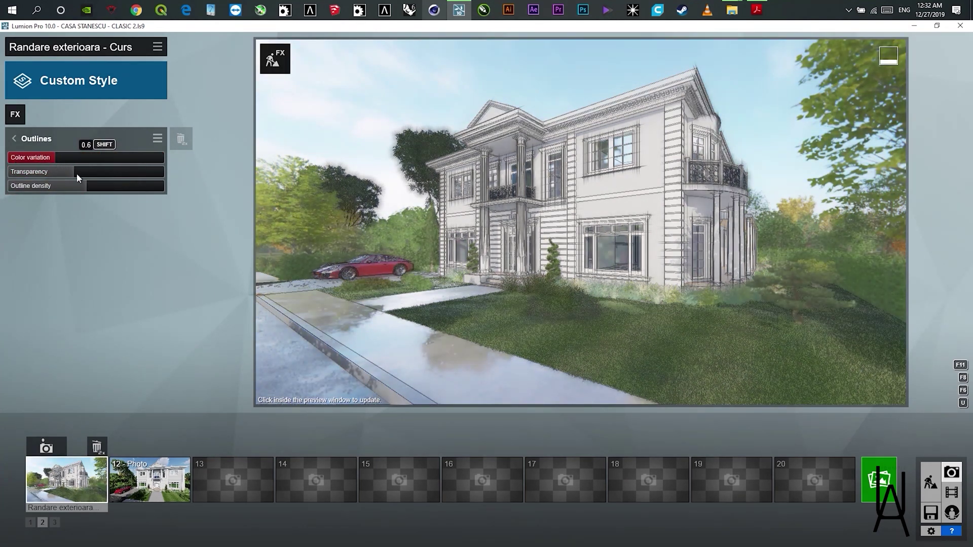
{"action": "mouse_move", "coordinate": [84, 186]}
{"action": "left_mouse_down"}
{"action": "mouse_move", "coordinate": [178, 196]}
{"action": "mouse_move", "coordinate": [93, 193]}
{"action": "left_mouse_up"}
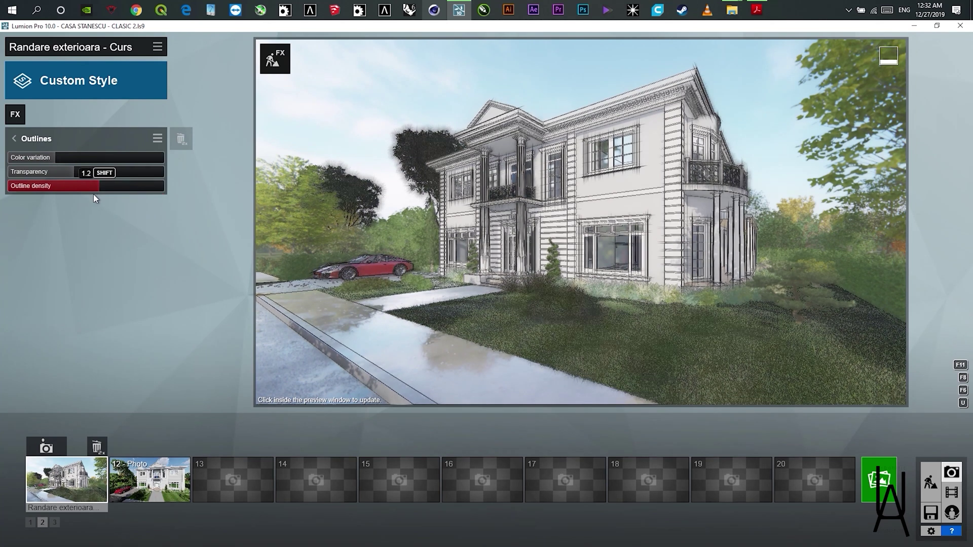
{"action": "left_click", "coordinate": [14, 139]}
{"action": "left_click", "coordinate": [155, 139]}
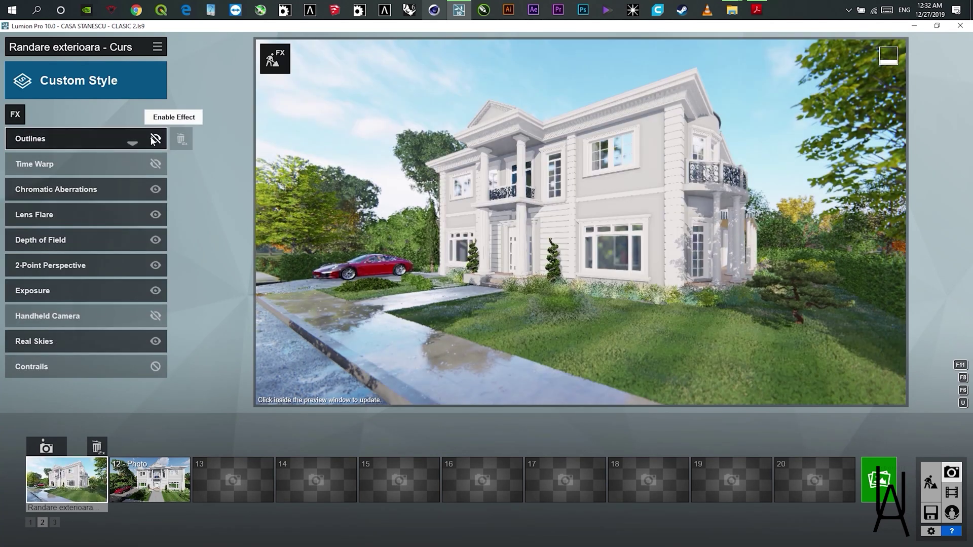
Add the Pastel Sketch effect and try its presets, including Draft White, Draft Color and Pastel Flat, ending with Pastel Sharp.
{"action": "left_click", "coordinate": [15, 115]}
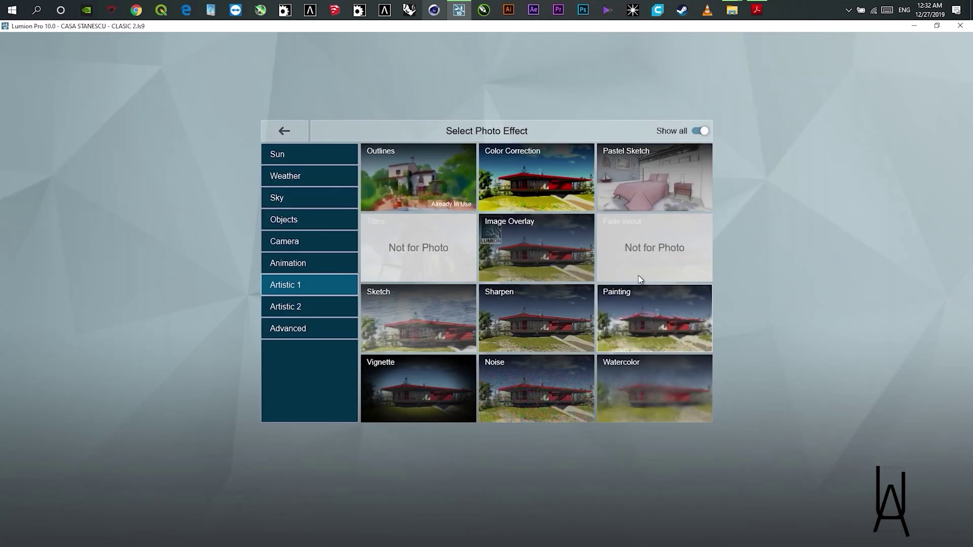
{"action": "left_click", "coordinate": [640, 190]}
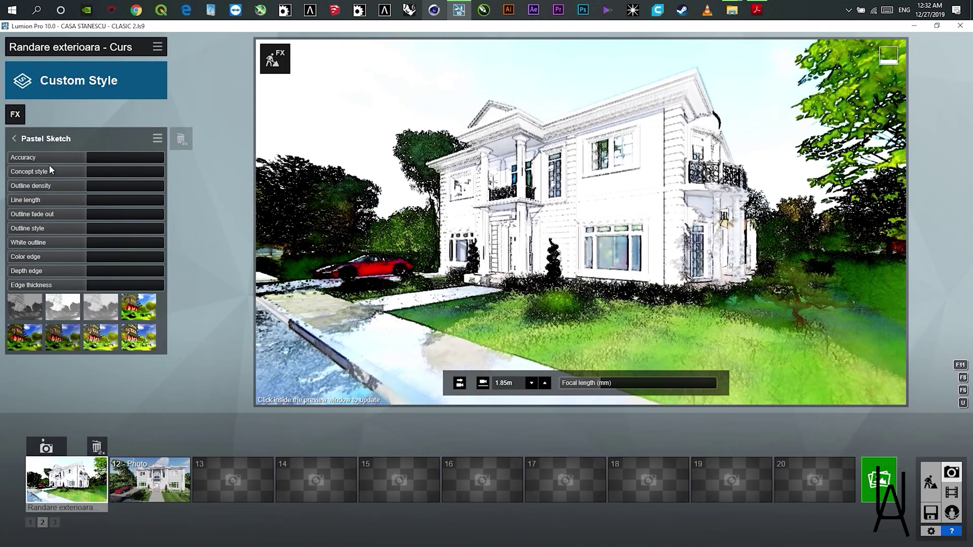
{"action": "left_click", "coordinate": [61, 309]}
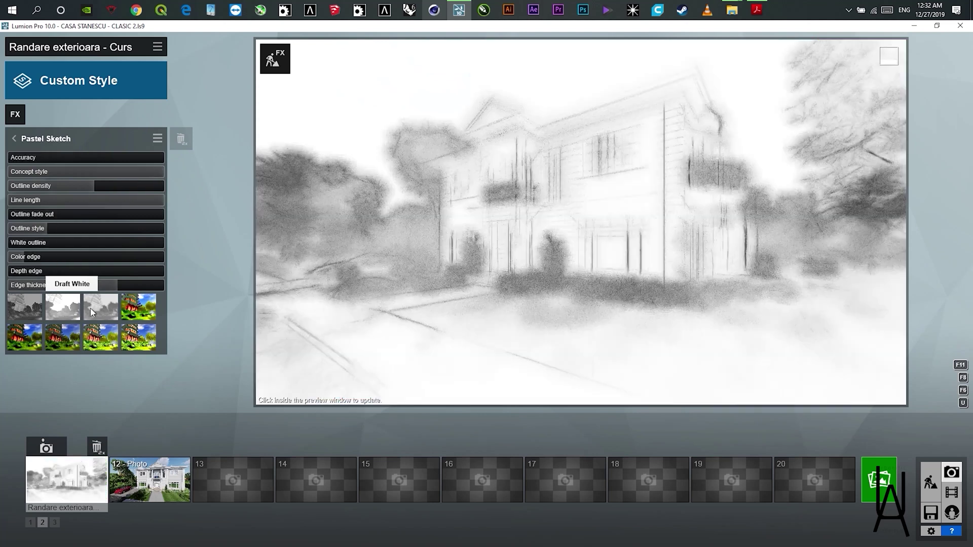
{"action": "left_click", "coordinate": [90, 308]}
{"action": "left_click", "coordinate": [147, 312]}
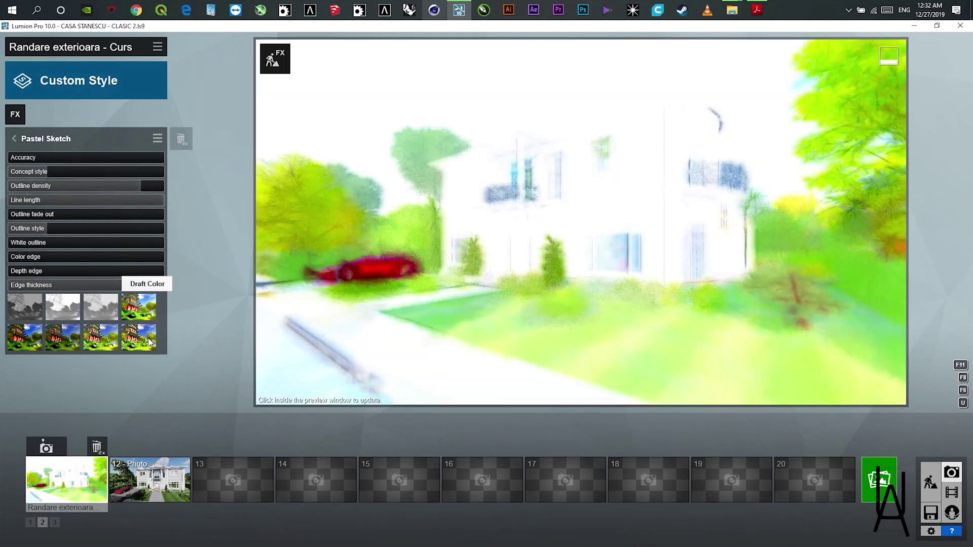
{"action": "left_click", "coordinate": [147, 343]}
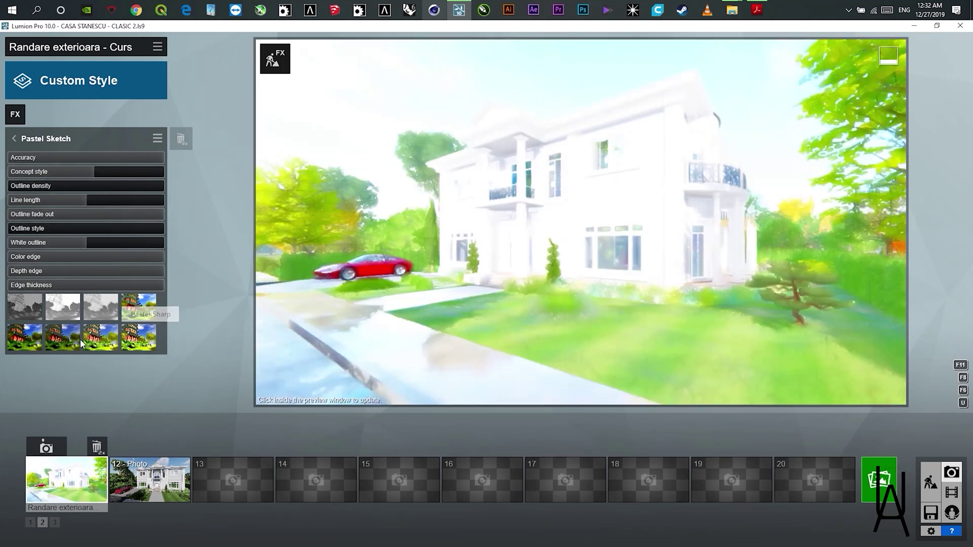
{"action": "left_click", "coordinate": [42, 342]}
{"action": "left_click", "coordinate": [36, 344]}
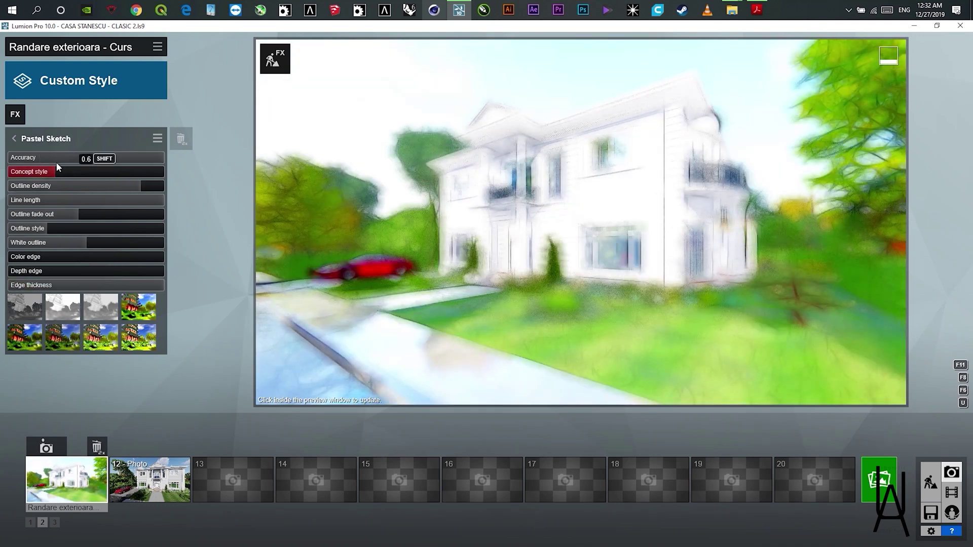
{"action": "left_click", "coordinate": [132, 313]}
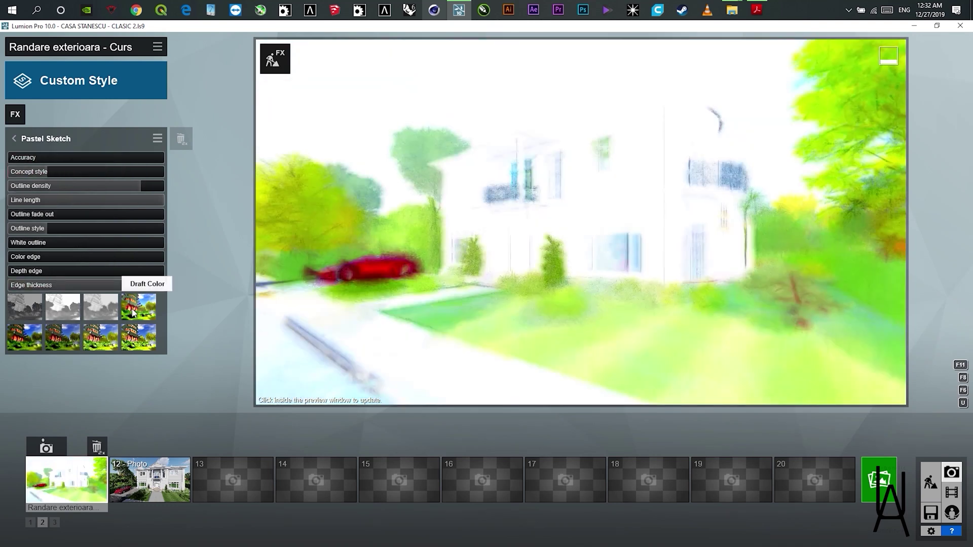
{"action": "left_click", "coordinate": [30, 344]}
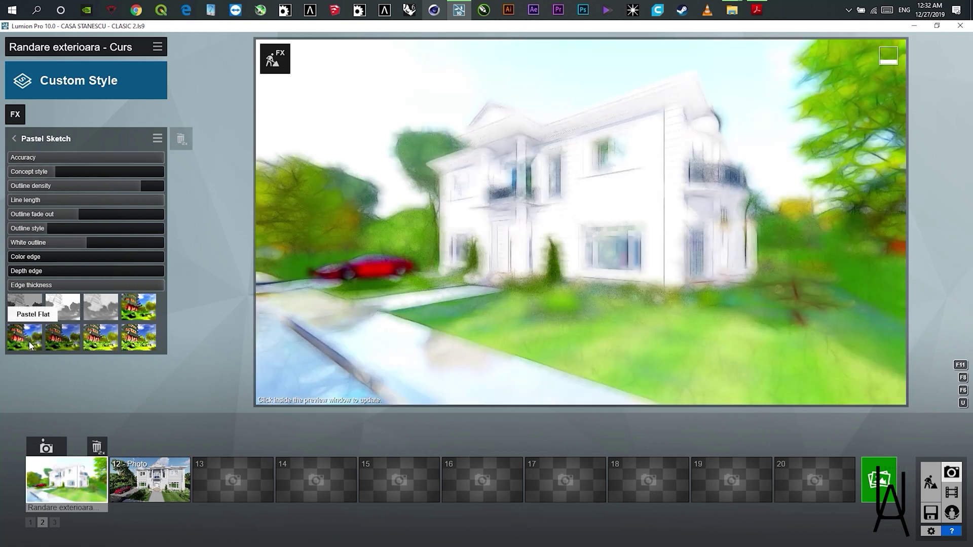
{"action": "left_click", "coordinate": [131, 346]}
Tune the Pastel Sketch outline and edge settings, with accuracy at 2.0, concept style at 0.9 and edge thickness at 1.0.
{"action": "mouse_move", "coordinate": [79, 163]}
{"action": "left_mouse_down"}
{"action": "mouse_move", "coordinate": [98, 160]}
{"action": "mouse_move", "coordinate": [81, 163]}
{"action": "left_mouse_up"}
{"action": "left_click_drag", "start_coordinate": [158, 171], "coordinate": [206, 174]}
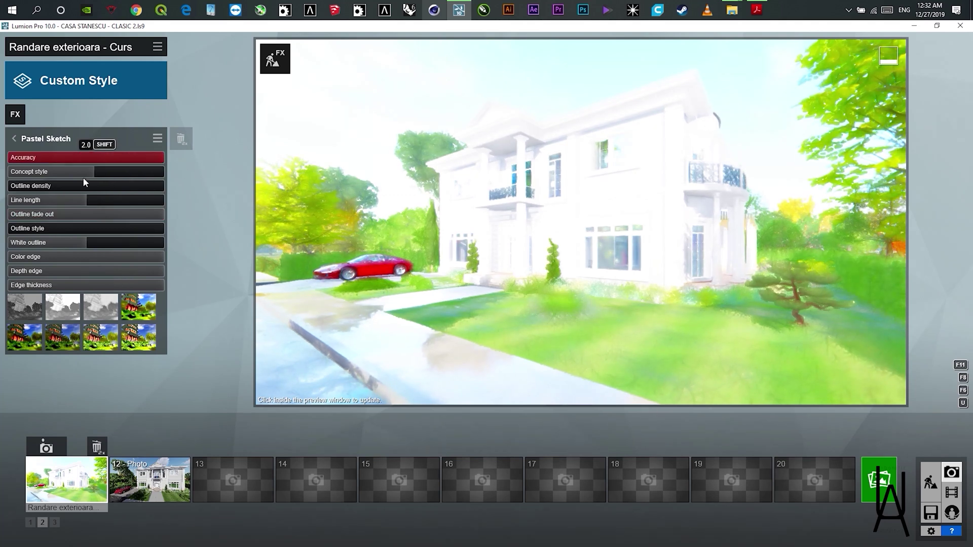
{"action": "left_click_drag", "start_coordinate": [83, 175], "coordinate": [167, 185]}
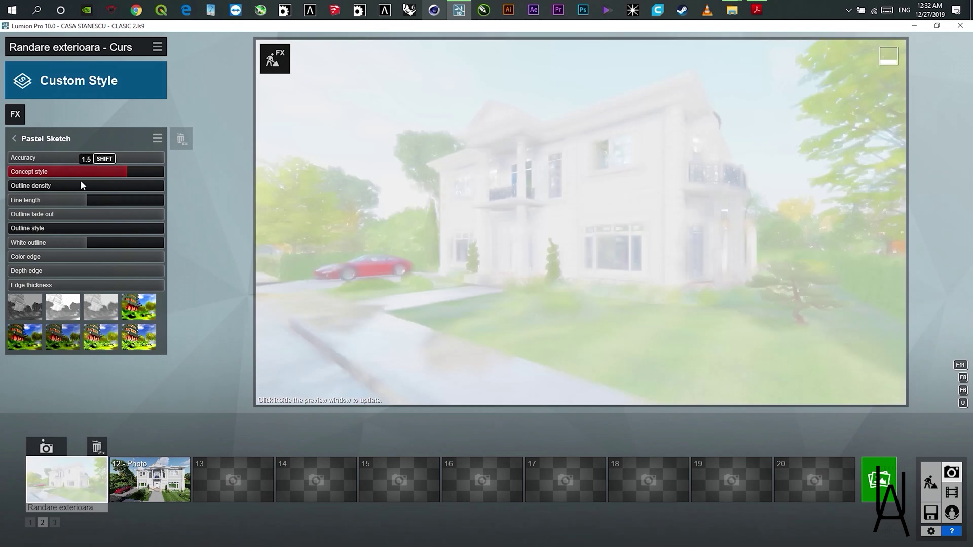
{"action": "left_click", "coordinate": [78, 181]}
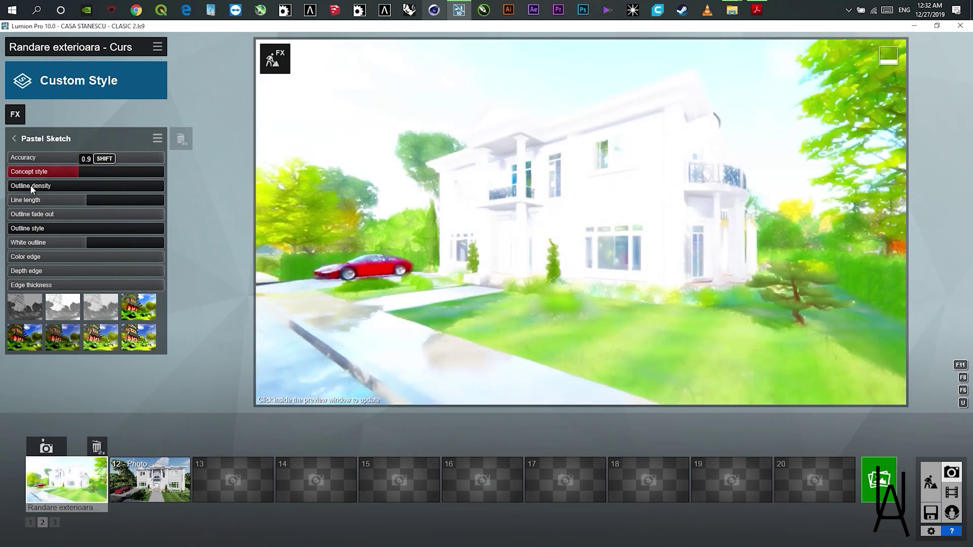
{"action": "left_click_drag", "start_coordinate": [32, 189], "coordinate": [223, 195]}
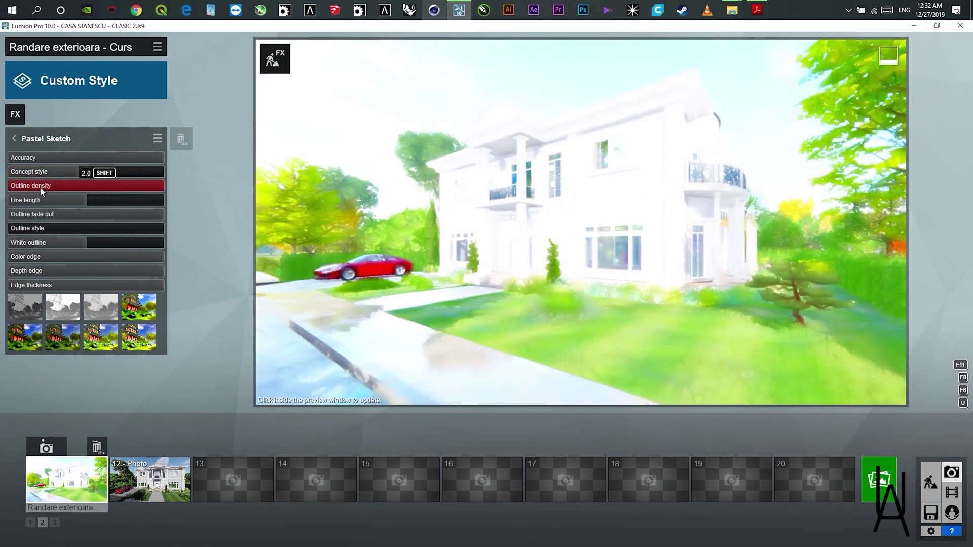
{"action": "left_click_drag", "start_coordinate": [41, 187], "coordinate": [1, 212]}
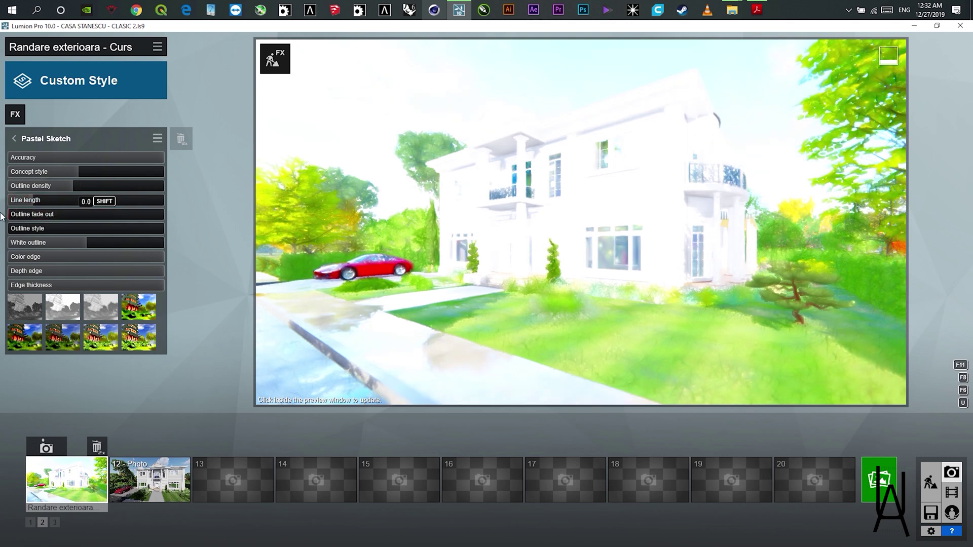
{"action": "mouse_move", "coordinate": [146, 221]}
{"action": "left_mouse_down"}
{"action": "mouse_move", "coordinate": [272, 226]}
{"action": "mouse_move", "coordinate": [38, 221]}
{"action": "mouse_move", "coordinate": [149, 231]}
{"action": "mouse_move", "coordinate": [7, 232]}
{"action": "left_mouse_up"}
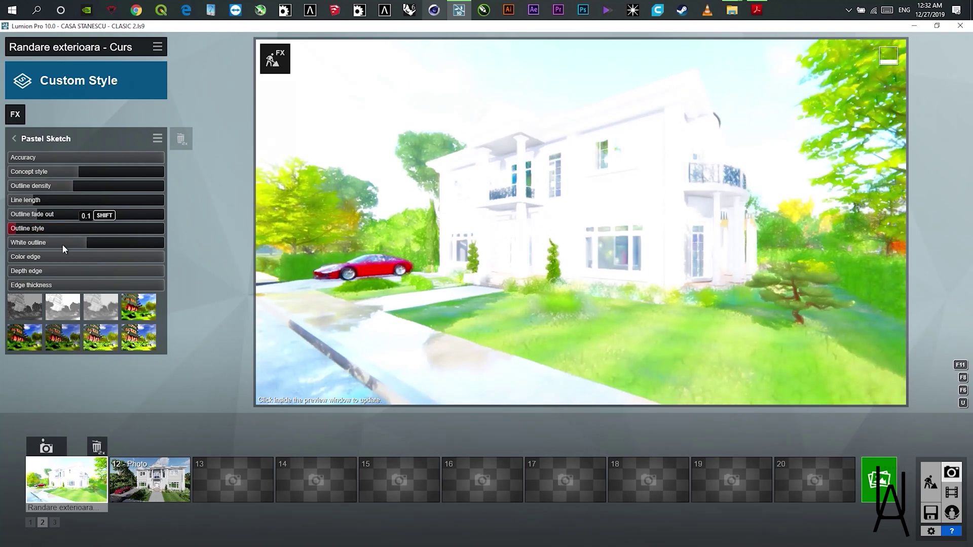
{"action": "left_click_drag", "start_coordinate": [62, 244], "coordinate": [169, 275]}
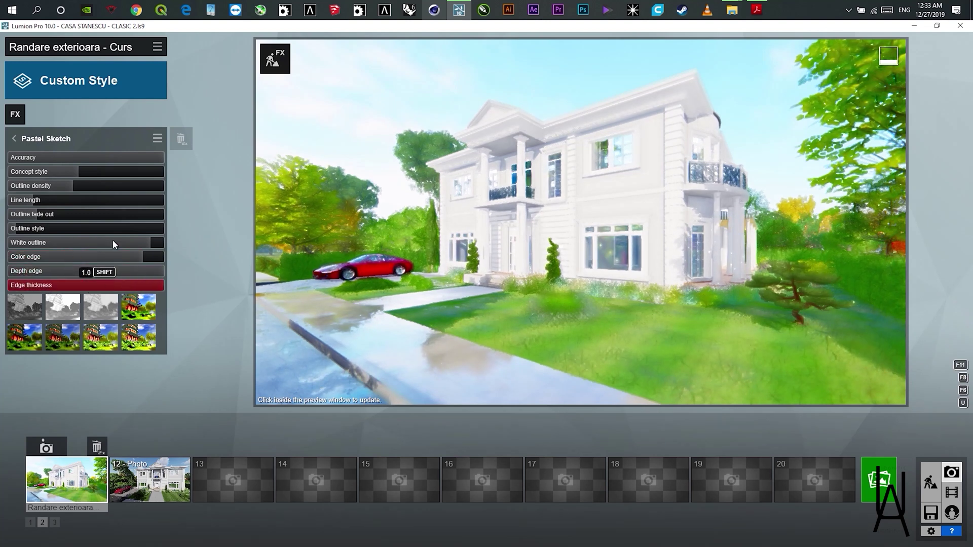
Return to the effects list, enable Outlines and toggle Pastel Sketch to compare the combined look, leaving Pastel Sketch disabled.
{"action": "left_click", "coordinate": [15, 138]}
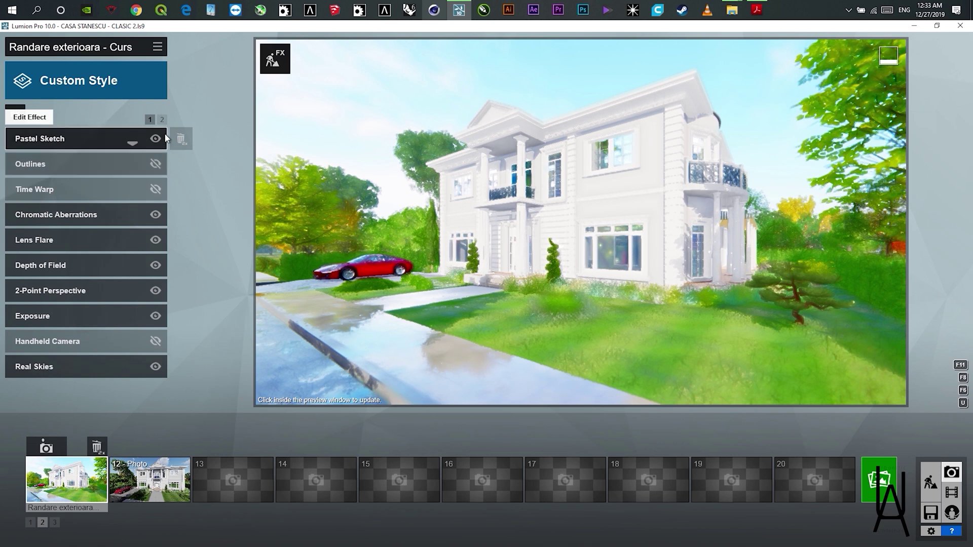
{"action": "left_click", "coordinate": [155, 166]}
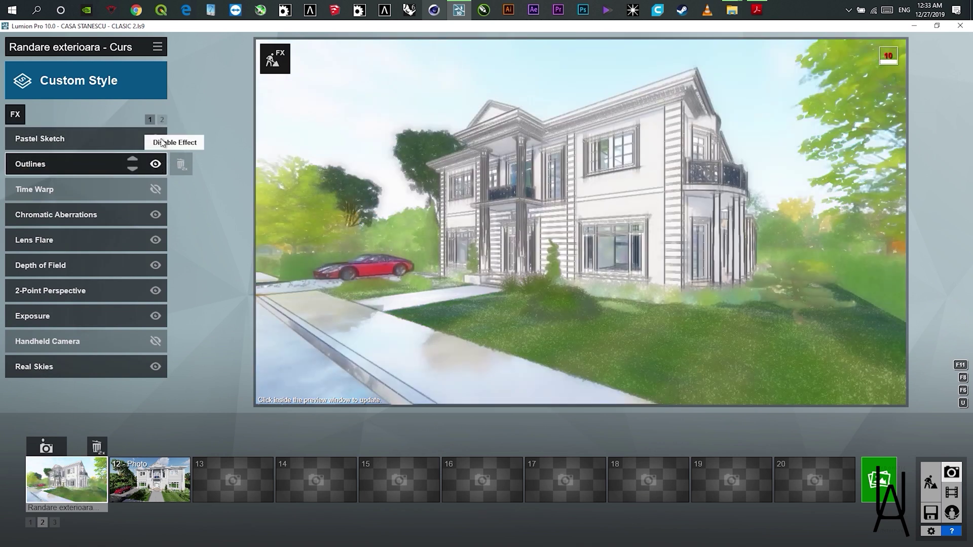
{"action": "left_click", "coordinate": [161, 142]}
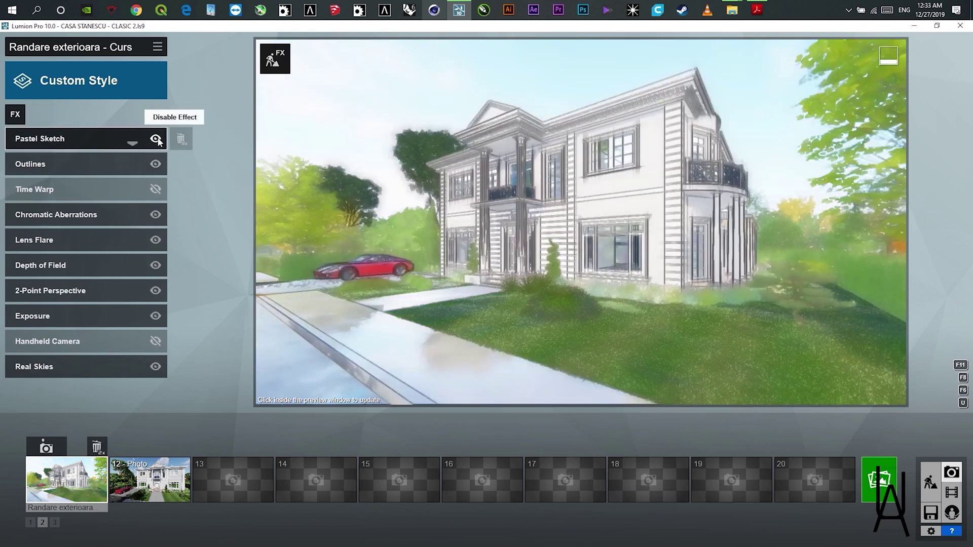
{"action": "left_click", "coordinate": [158, 140]}
{"action": "left_click", "coordinate": [157, 140]}
{"action": "left_click", "coordinate": [156, 139]}
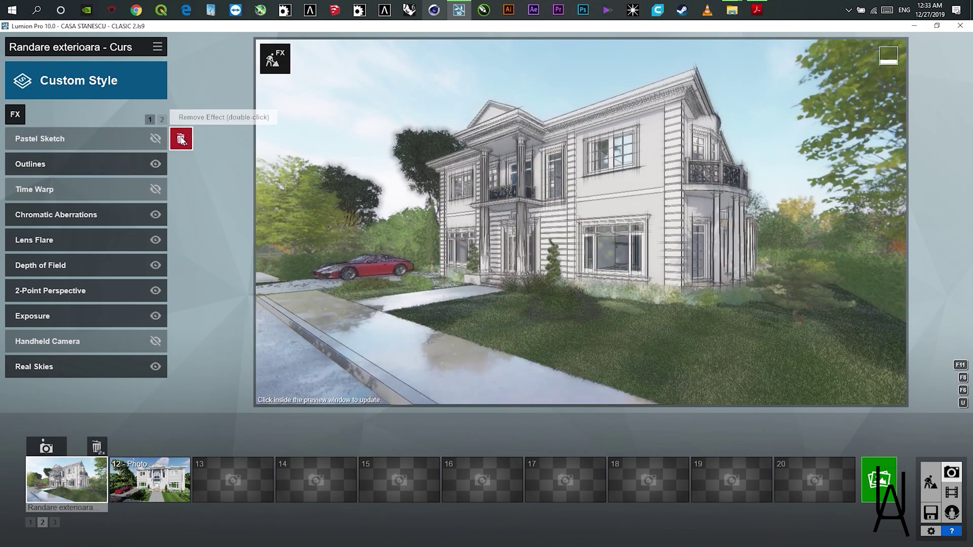
Remove the Pastel Sketch, Outlines, Time Warp, Handheld Camera, Contrails and Fog effects from the style.
{"action": "double_click", "coordinate": [181, 140]}
{"action": "double_click", "coordinate": [181, 140]}
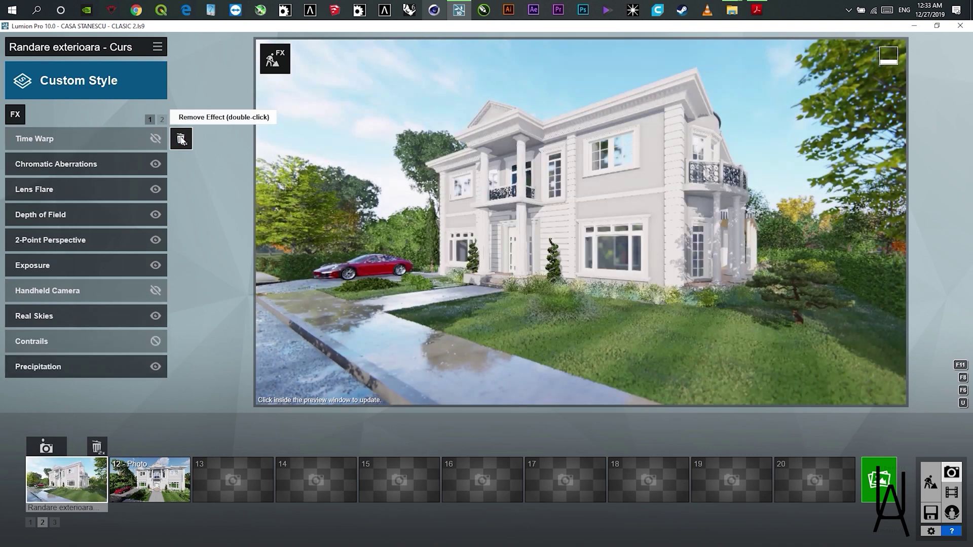
{"action": "double_click", "coordinate": [181, 139]}
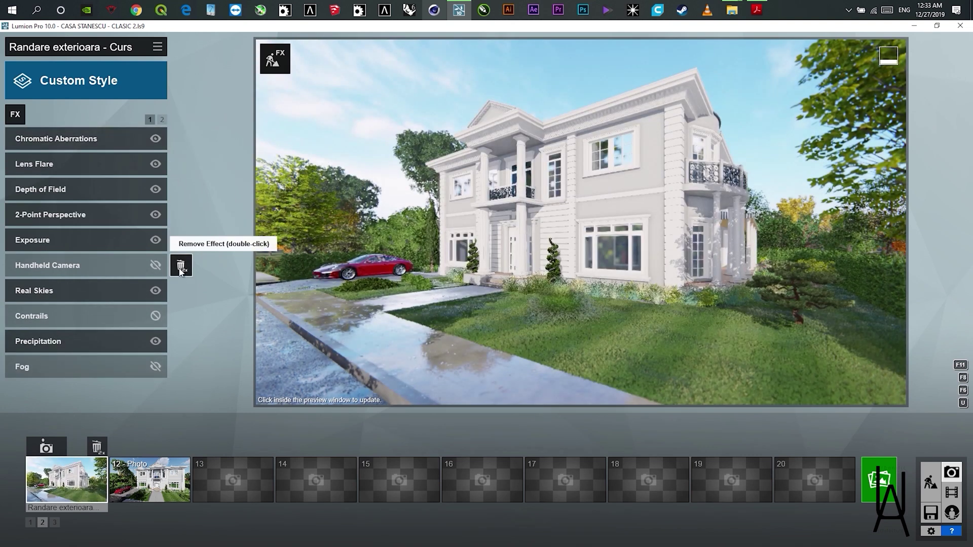
{"action": "double_click", "coordinate": [181, 266]}
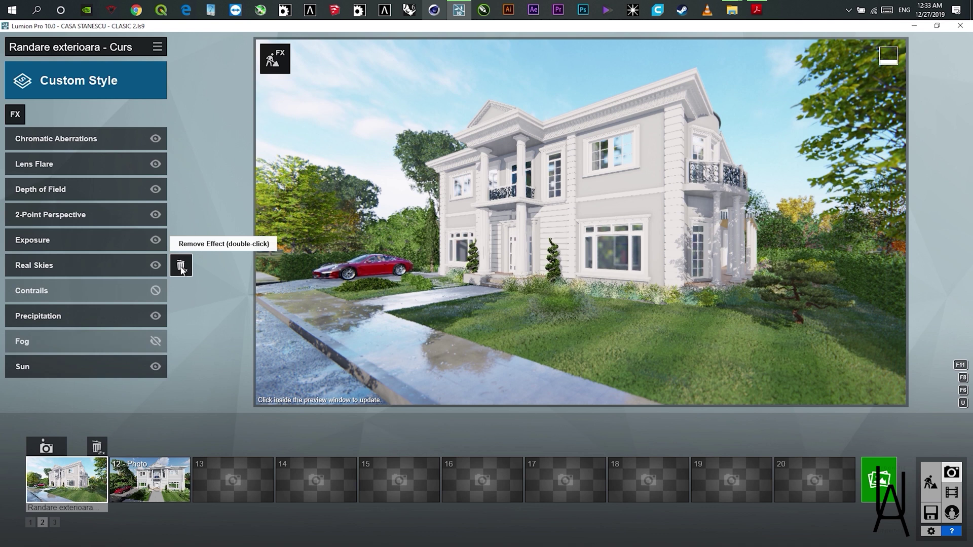
{"action": "double_click", "coordinate": [180, 293]}
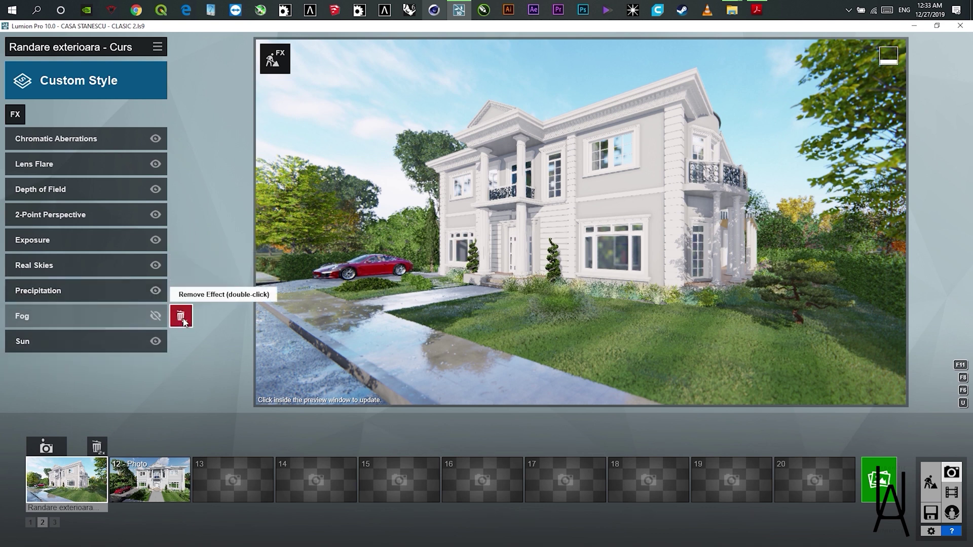
{"action": "double_click", "coordinate": [181, 316]}
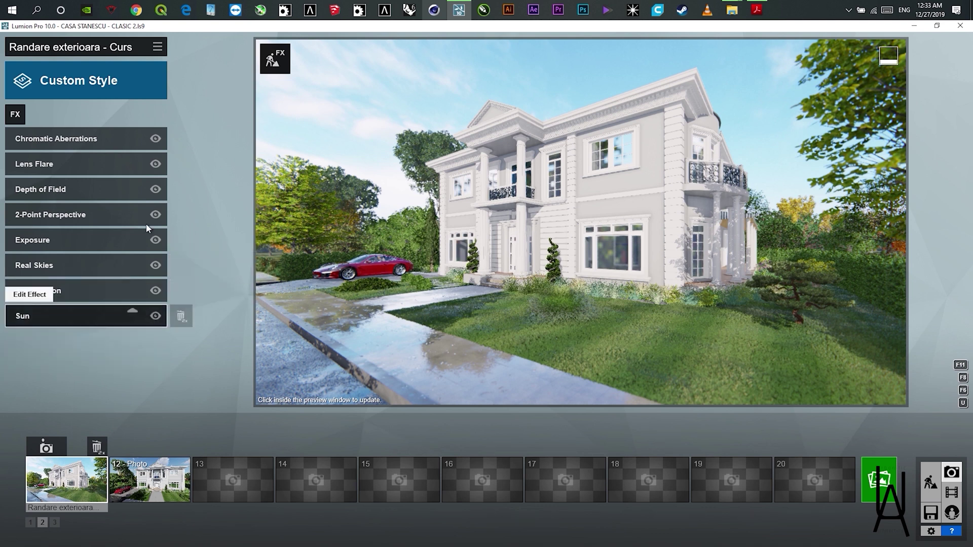
Add the Sharpen effect, compare minimum and maximum intensity, and leave the intensity at 2.0.
{"action": "left_click", "coordinate": [16, 116]}
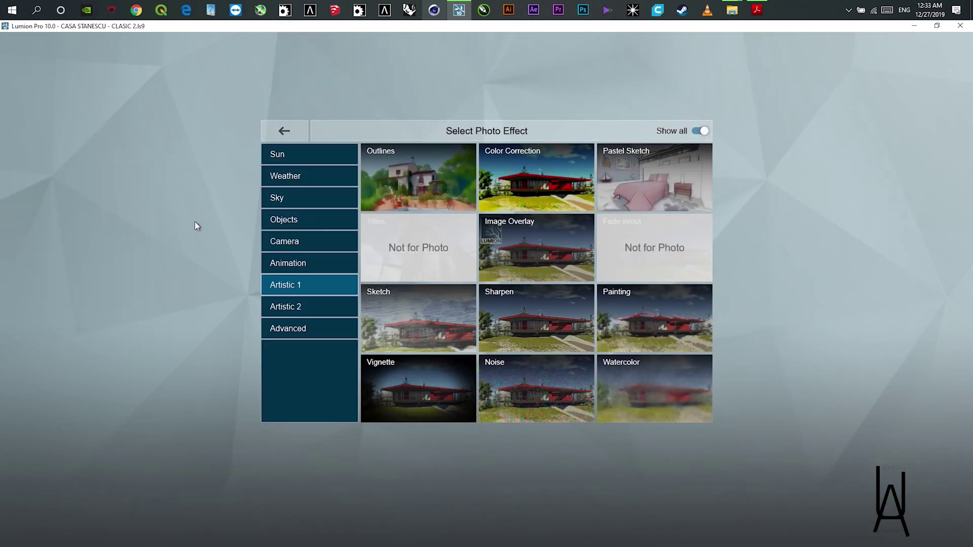
{"action": "left_click", "coordinate": [531, 320]}
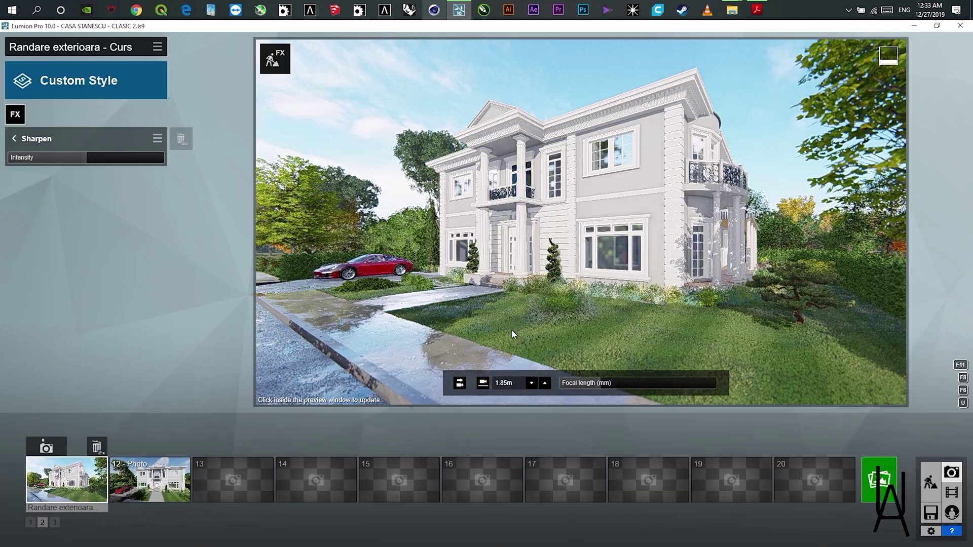
{"action": "left_click_drag", "start_coordinate": [83, 162], "coordinate": [215, 162]}
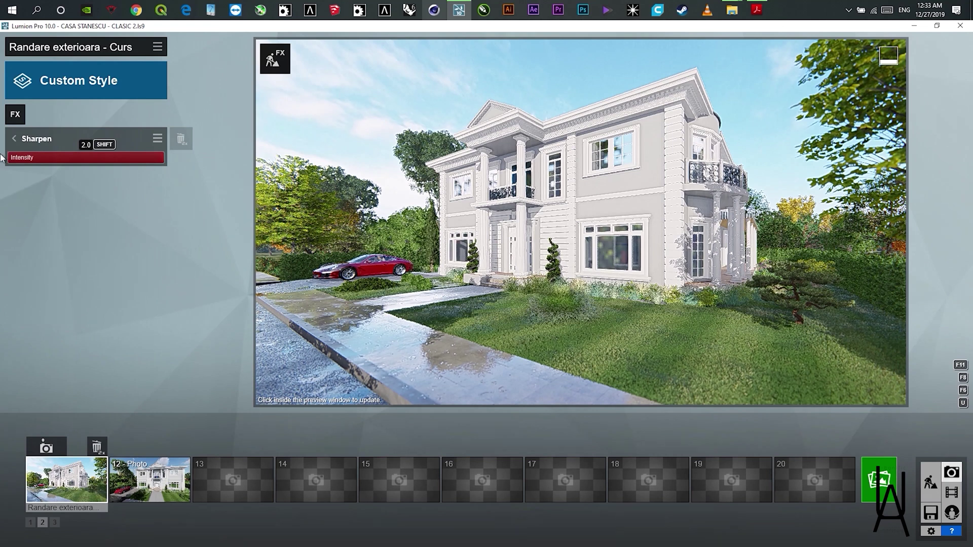
{"action": "mouse_move", "coordinate": [290, 163]}
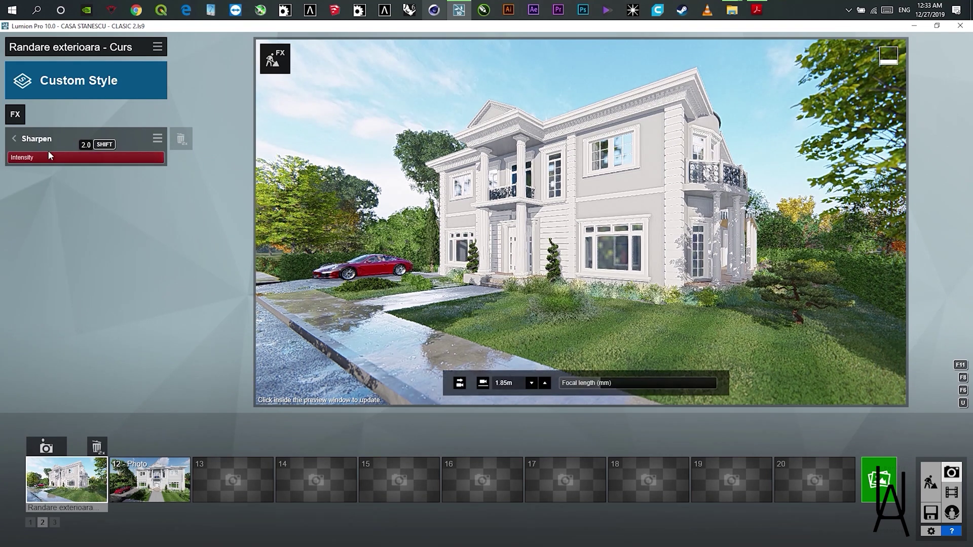
{"action": "left_click_drag", "start_coordinate": [51, 156], "coordinate": [1, 154]}
{"action": "mouse_move", "coordinate": [282, 141]}
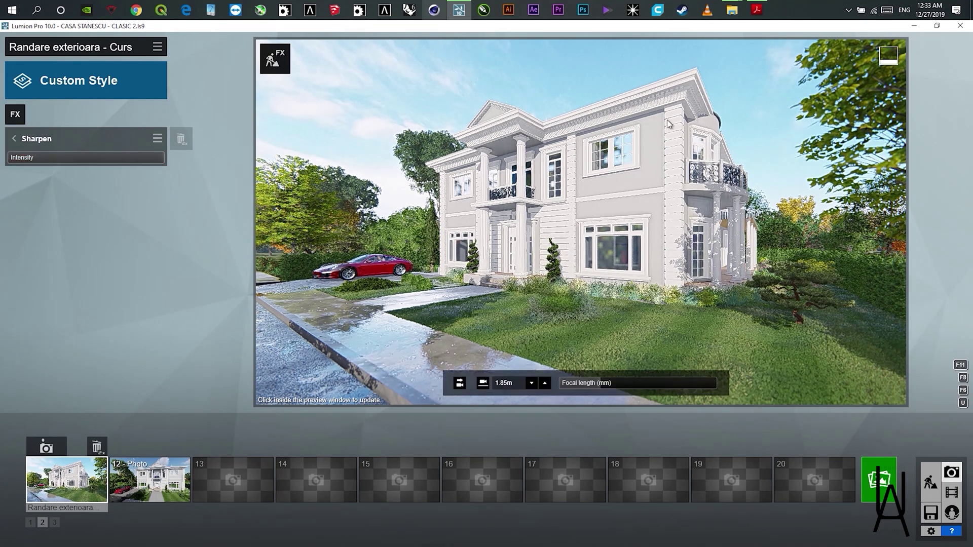
Lower the Sharpen intensity to about its minimum and return to the effects list.
{"action": "mouse_move", "coordinate": [34, 159]}
{"action": "left_mouse_down"}
{"action": "mouse_move", "coordinate": [43, 161]}
{"action": "mouse_move", "coordinate": [15, 162]}
{"action": "left_mouse_up"}
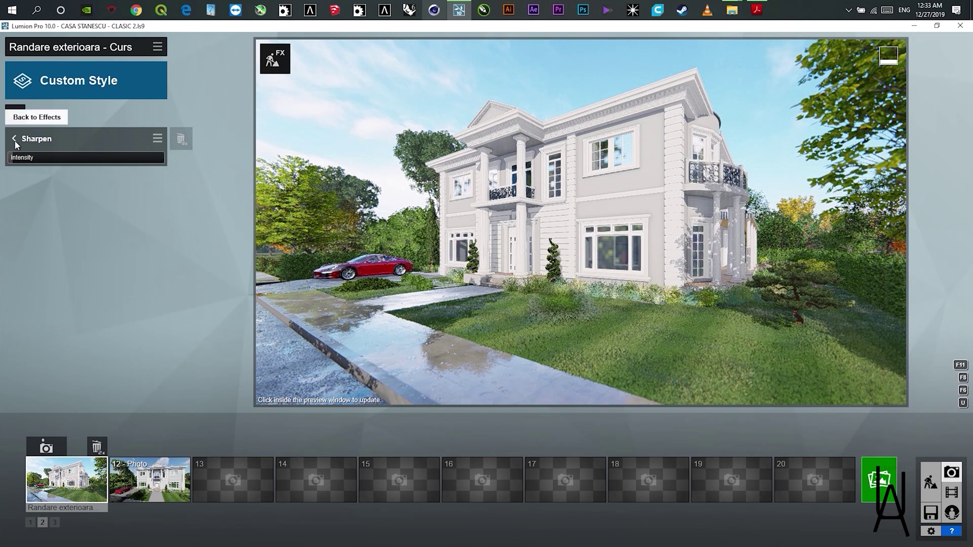
{"action": "left_click", "coordinate": [15, 141]}
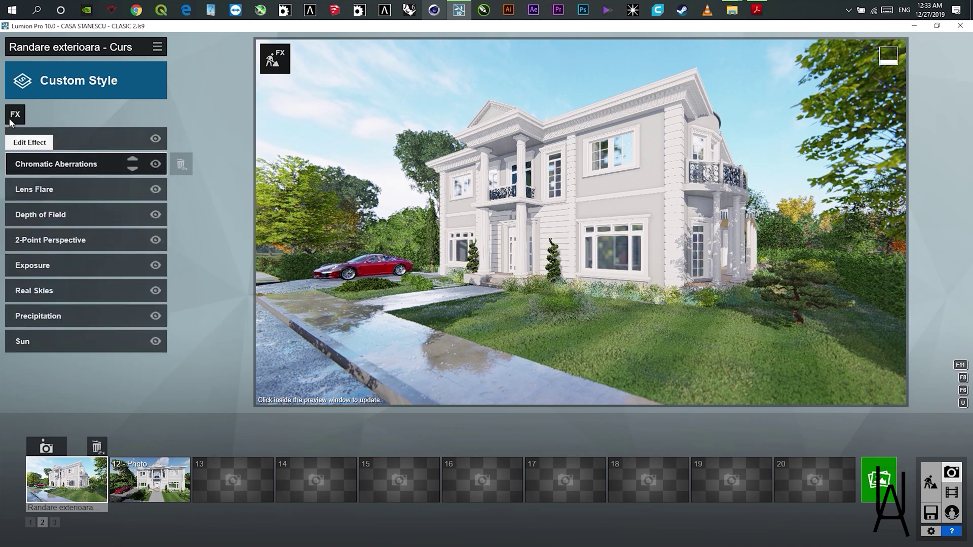
Try the Painting effect with higher smear size, impression and details, and remove it from the style.
{"action": "left_click", "coordinate": [15, 115]}
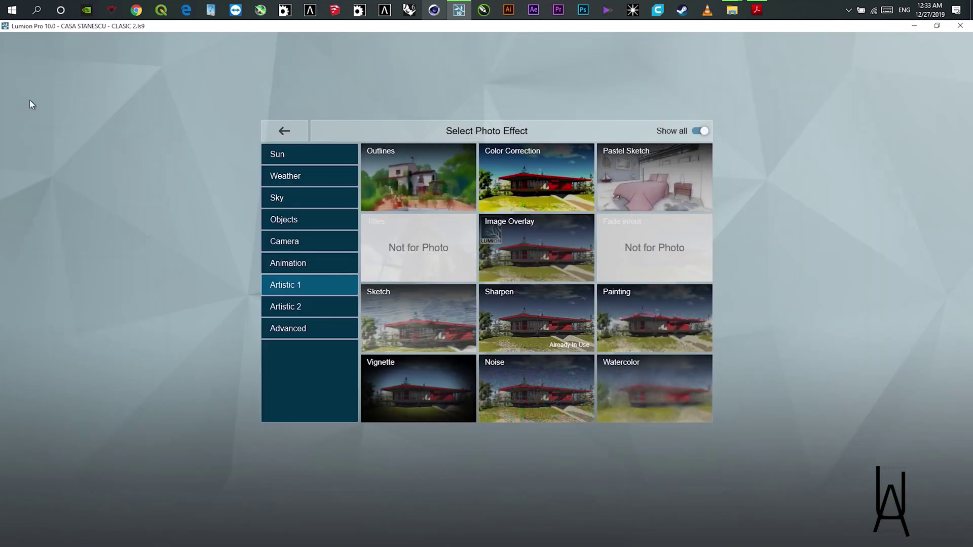
{"action": "left_click", "coordinate": [649, 340]}
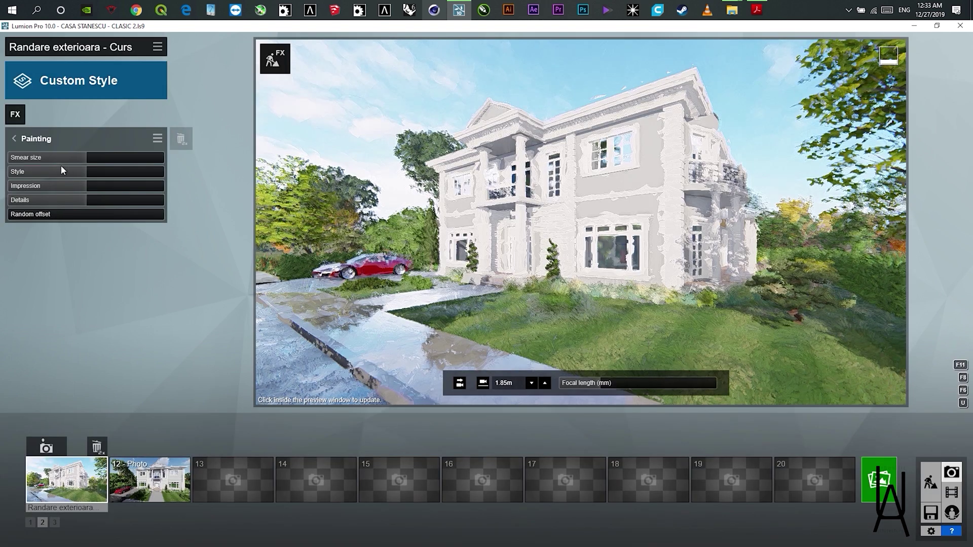
{"action": "mouse_move", "coordinate": [81, 161]}
{"action": "left_mouse_down"}
{"action": "mouse_move", "coordinate": [157, 167]}
{"action": "mouse_move", "coordinate": [120, 169]}
{"action": "mouse_move", "coordinate": [152, 175]}
{"action": "mouse_move", "coordinate": [1, 179]}
{"action": "mouse_move", "coordinate": [92, 177]}
{"action": "mouse_move", "coordinate": [92, 189]}
{"action": "mouse_move", "coordinate": [182, 193]}
{"action": "mouse_move", "coordinate": [66, 194]}
{"action": "mouse_move", "coordinate": [134, 195]}
{"action": "mouse_move", "coordinate": [132, 203]}
{"action": "left_mouse_up"}
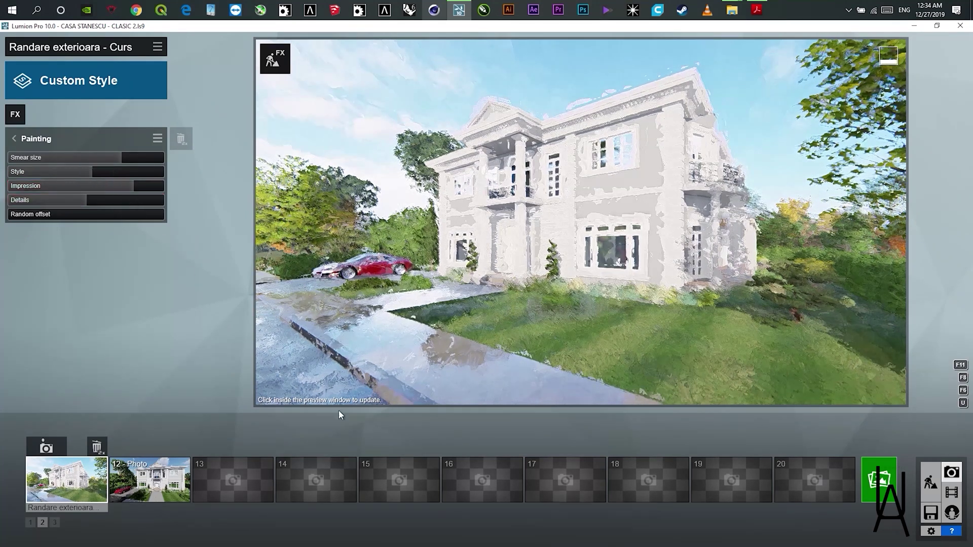
{"action": "left_click", "coordinate": [296, 400]}
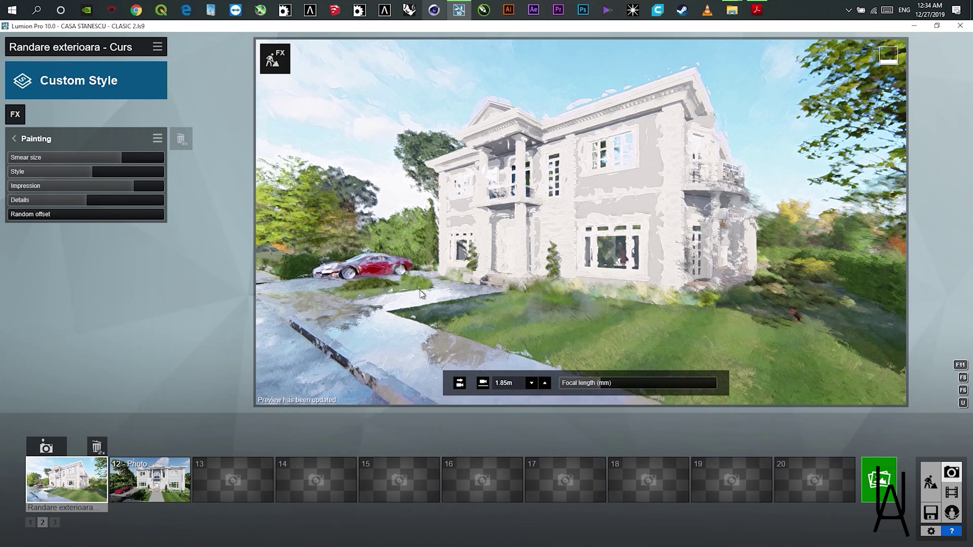
{"action": "mouse_move", "coordinate": [90, 207]}
{"action": "left_mouse_down"}
{"action": "mouse_move", "coordinate": [98, 200]}
{"action": "mouse_move", "coordinate": [165, 207]}
{"action": "mouse_move", "coordinate": [49, 207]}
{"action": "mouse_move", "coordinate": [136, 207]}
{"action": "left_mouse_up"}
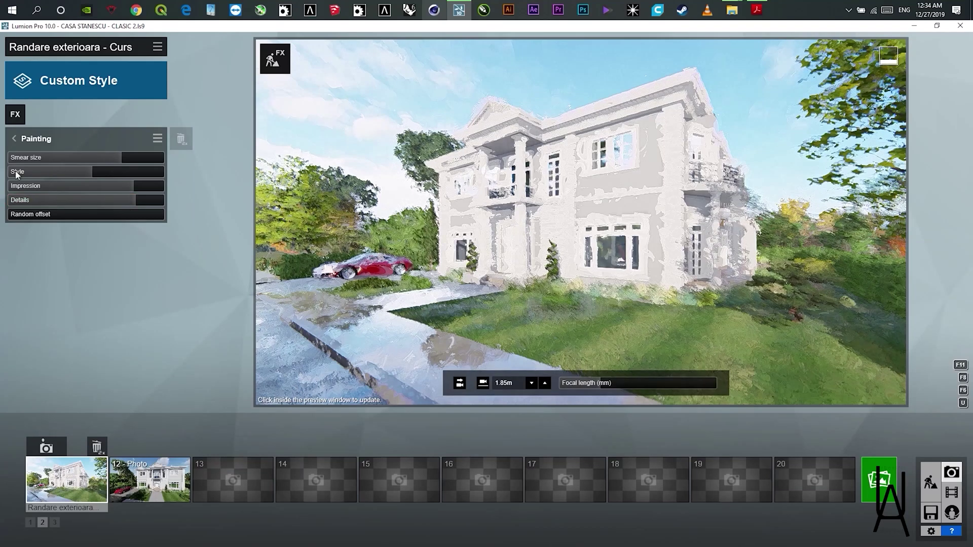
{"action": "left_click", "coordinate": [14, 139]}
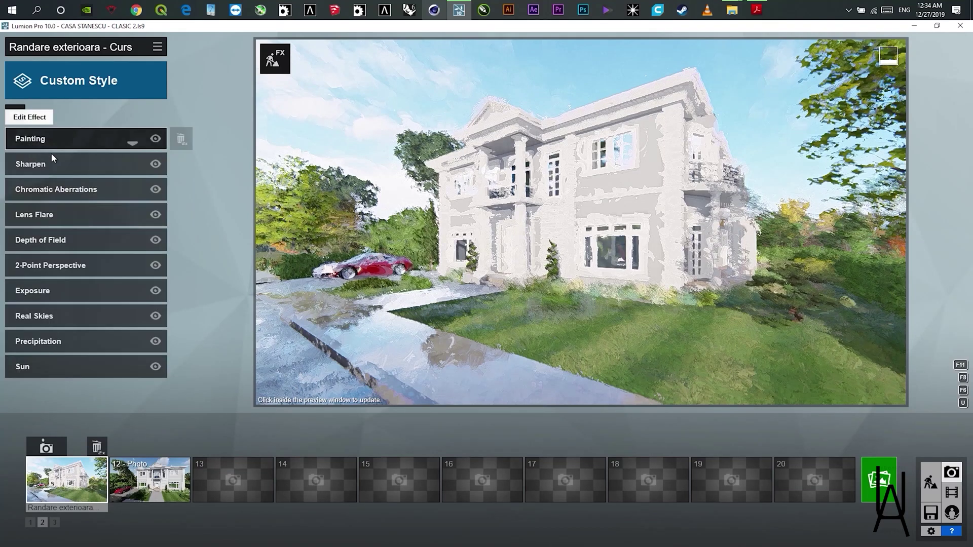
{"action": "double_click", "coordinate": [181, 139]}
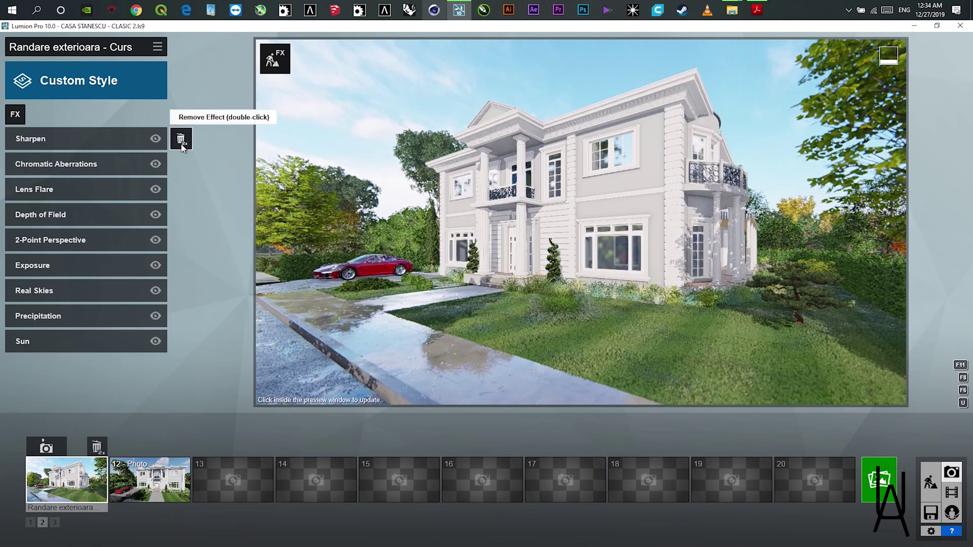
Try the Vignette effect at different amounts and softness levels, ending at softness 0.6, and remove it from the style.
{"action": "left_click", "coordinate": [18, 115]}
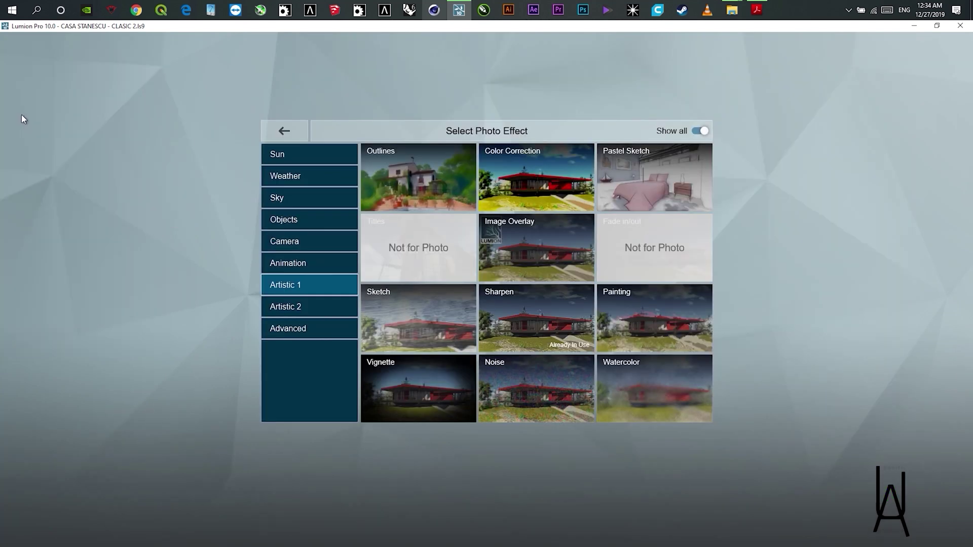
{"action": "left_click", "coordinate": [405, 396]}
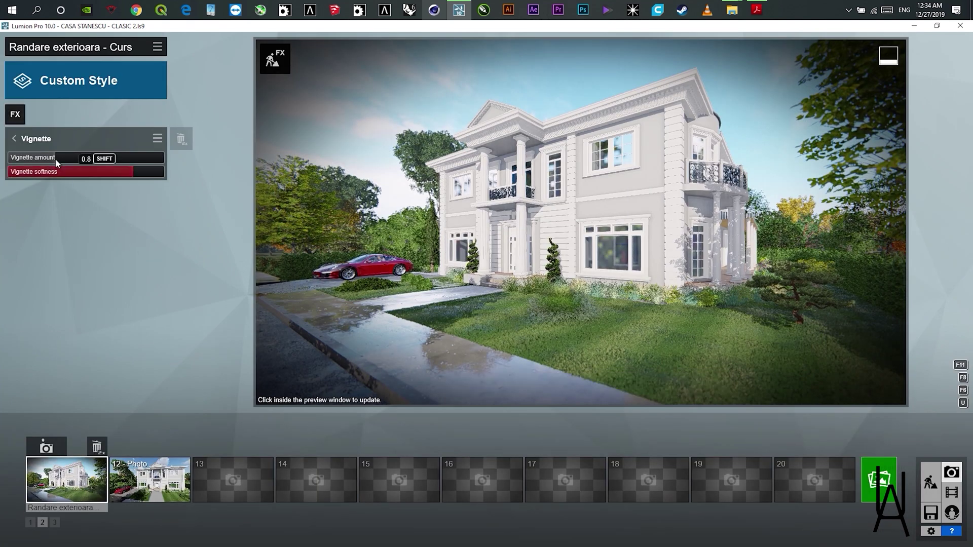
{"action": "left_click_drag", "start_coordinate": [56, 160], "coordinate": [2, 163]}
{"action": "left_click_drag", "start_coordinate": [109, 166], "coordinate": [189, 175]}
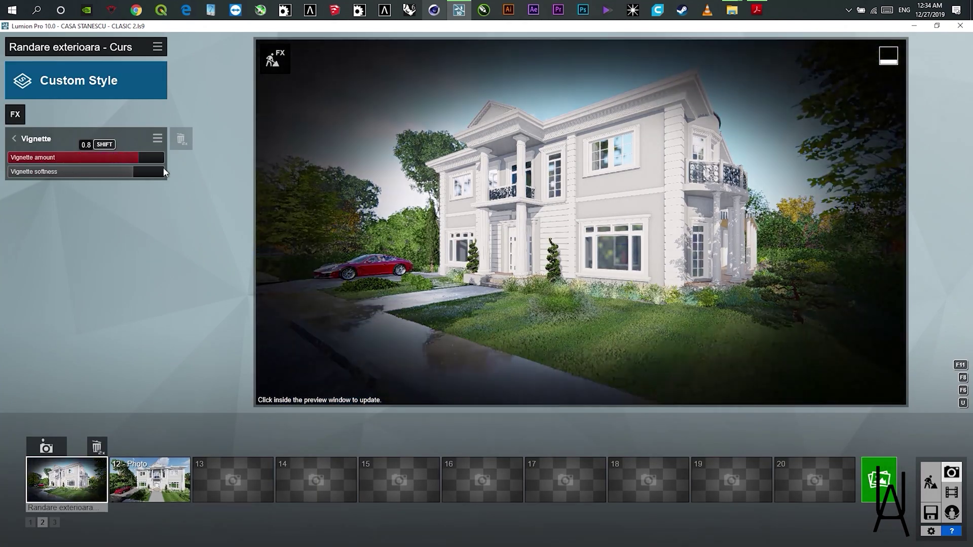
{"action": "left_click_drag", "start_coordinate": [69, 160], "coordinate": [1, 175]}
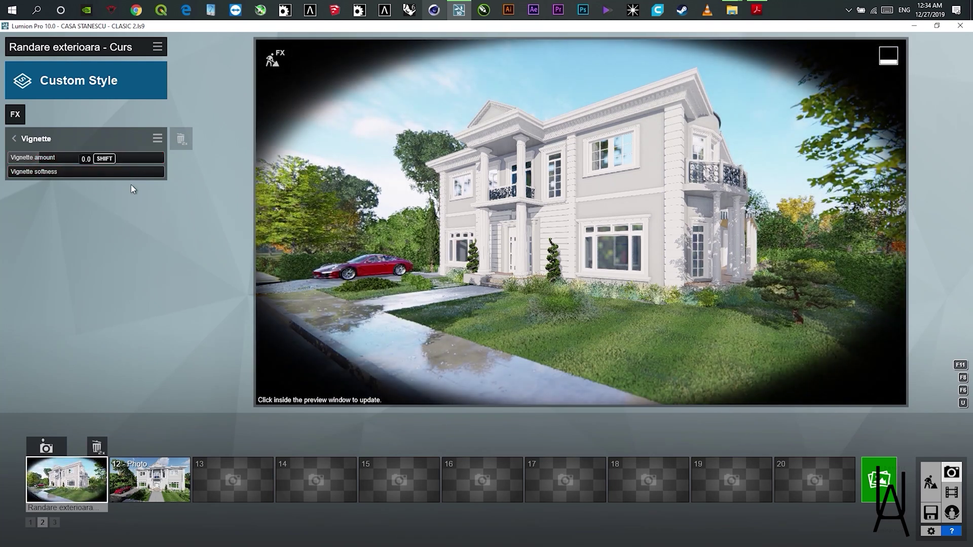
{"action": "left_click_drag", "start_coordinate": [131, 184], "coordinate": [311, 196]}
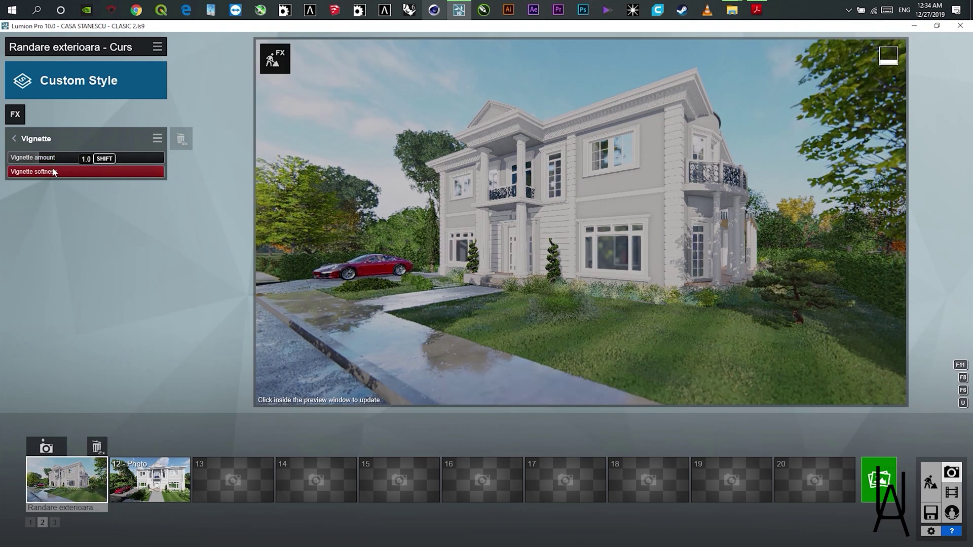
{"action": "mouse_move", "coordinate": [124, 174]}
{"action": "left_mouse_down"}
{"action": "mouse_move", "coordinate": [56, 173]}
{"action": "mouse_move", "coordinate": [110, 174]}
{"action": "left_mouse_up"}
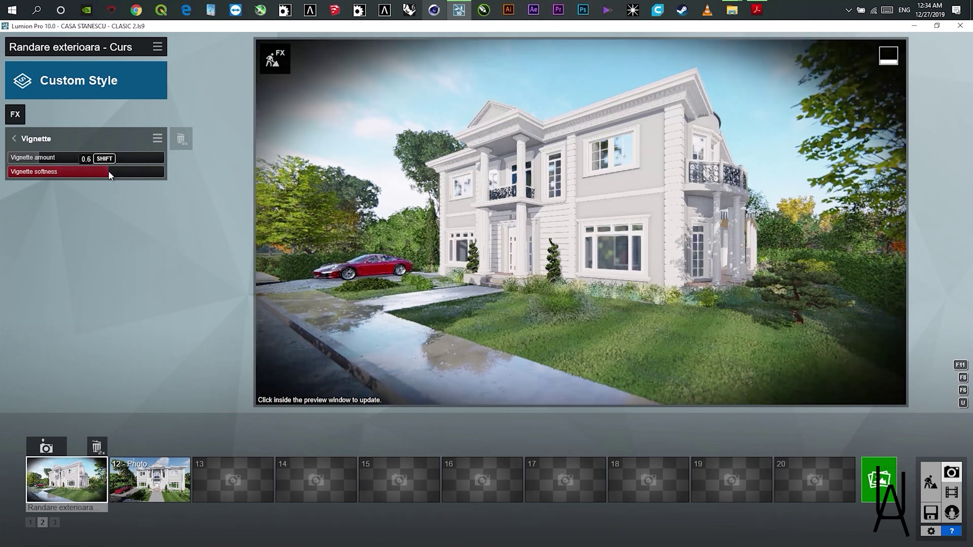
{"action": "left_click", "coordinate": [13, 138]}
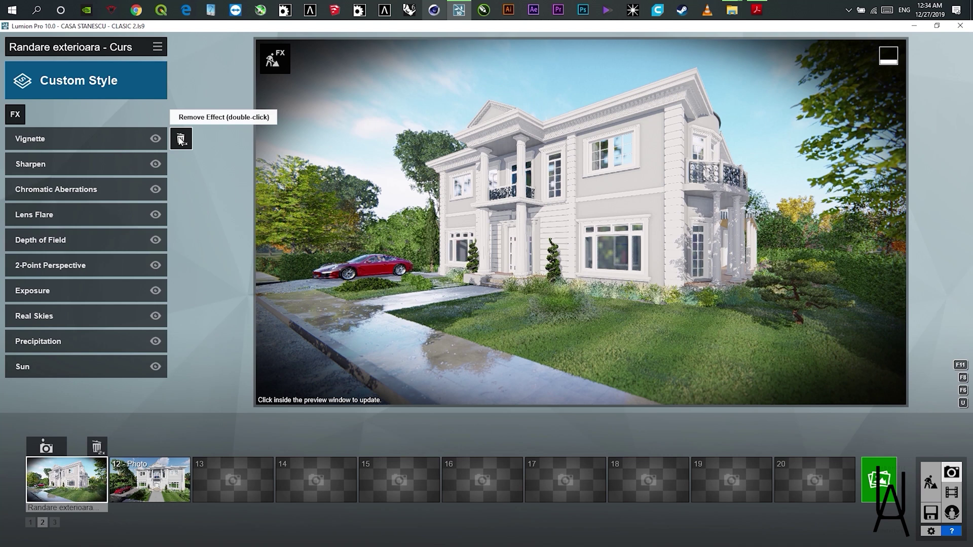
{"action": "double_click", "coordinate": [180, 140]}
Add the Color Correction effect, raise temperature and vibrance slightly, and reduce brightness well below the midpoint.
{"action": "left_click", "coordinate": [16, 114]}
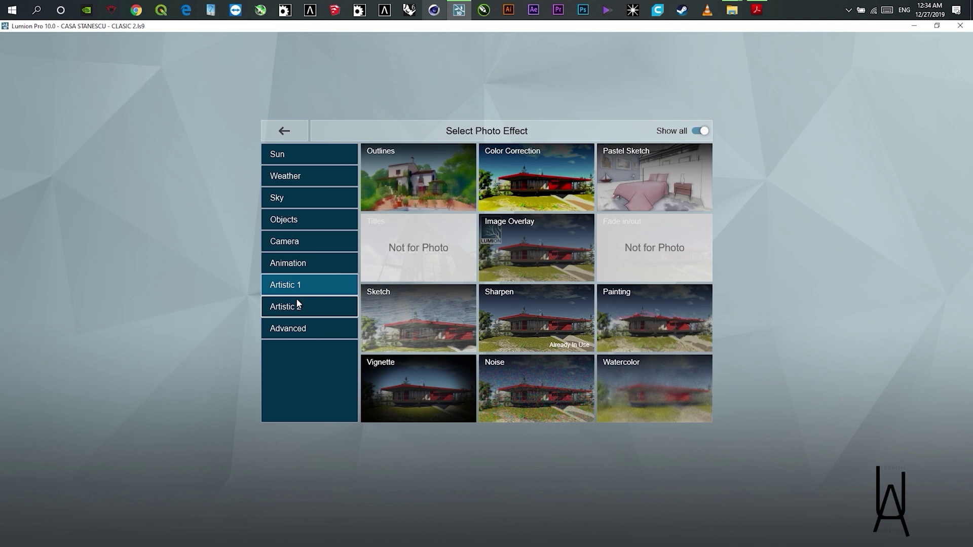
{"action": "left_click", "coordinate": [525, 184]}
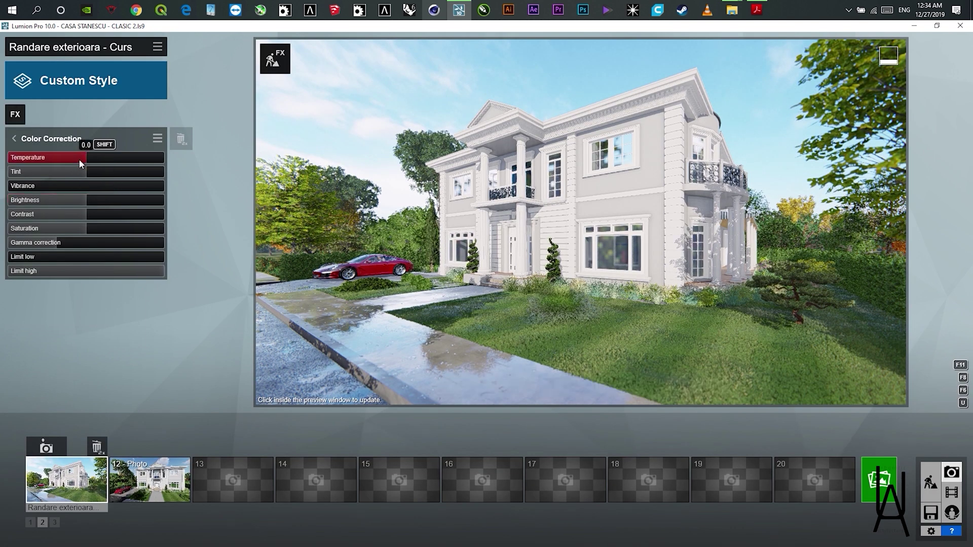
{"action": "left_click_drag", "start_coordinate": [79, 160], "coordinate": [56, 171]}
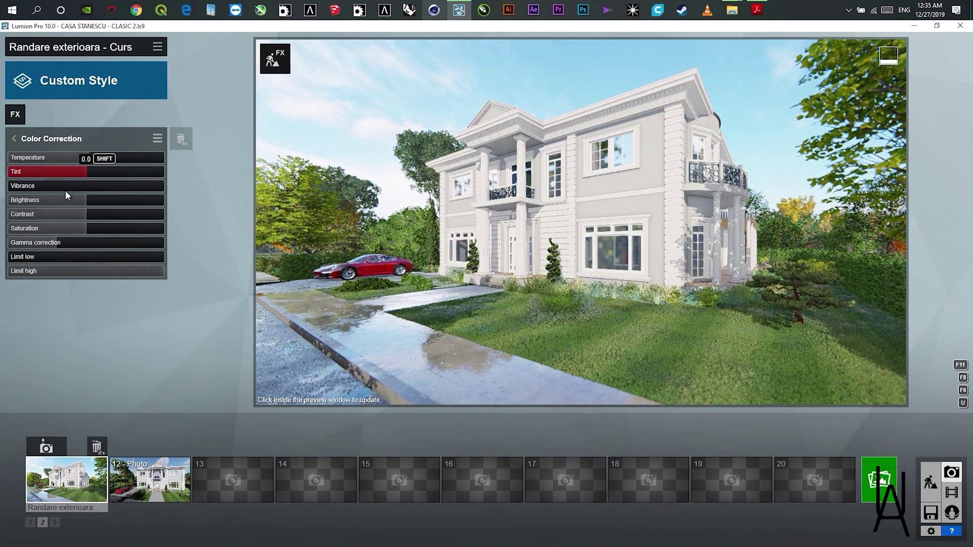
{"action": "left_click_drag", "start_coordinate": [62, 186], "coordinate": [29, 190]}
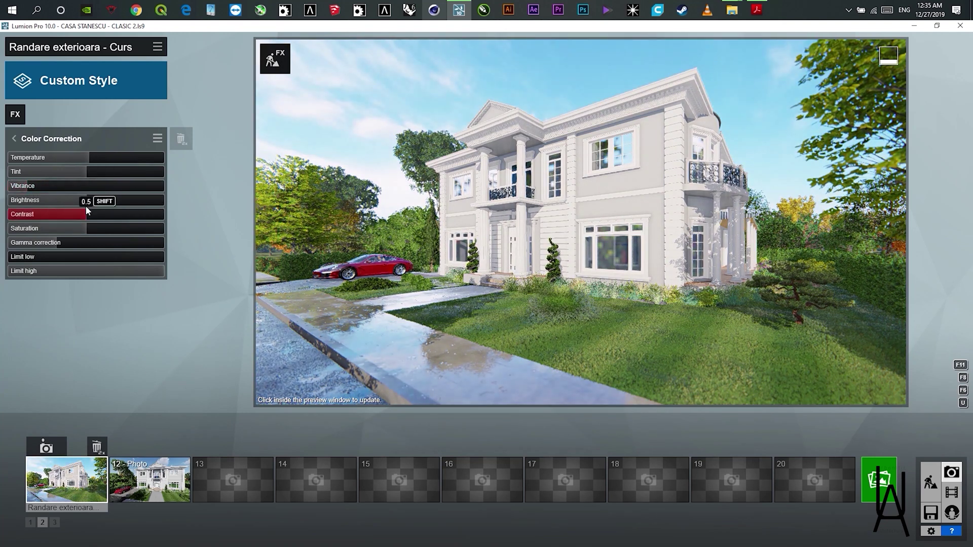
{"action": "left_click_drag", "start_coordinate": [90, 198], "coordinate": [42, 203]}
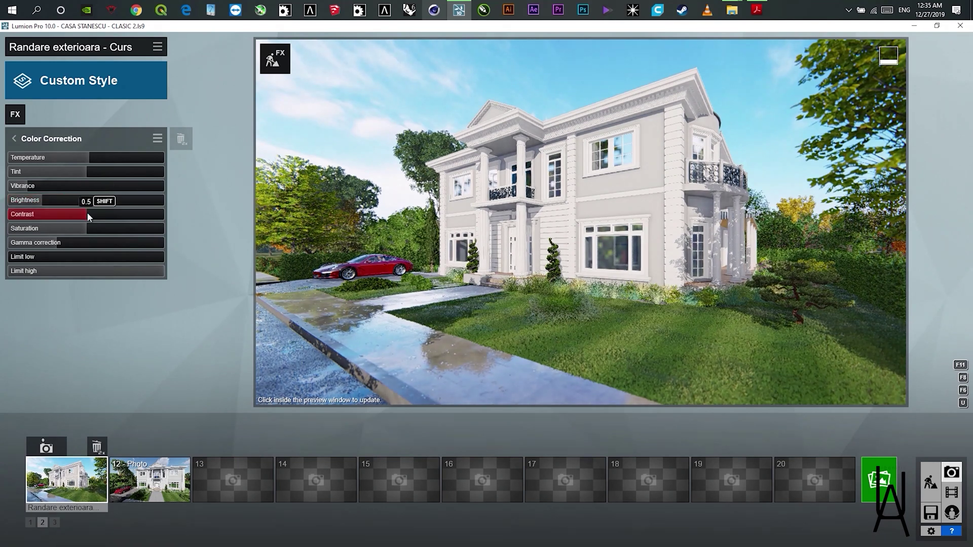
Lower the contrast and saturation slightly, raise gamma correction a little, and test the limits, leaving limit high at 1.0 and limit low at 0.0.
{"action": "left_click_drag", "start_coordinate": [133, 218], "coordinate": [39, 229]}
{"action": "left_click", "coordinate": [85, 229]}
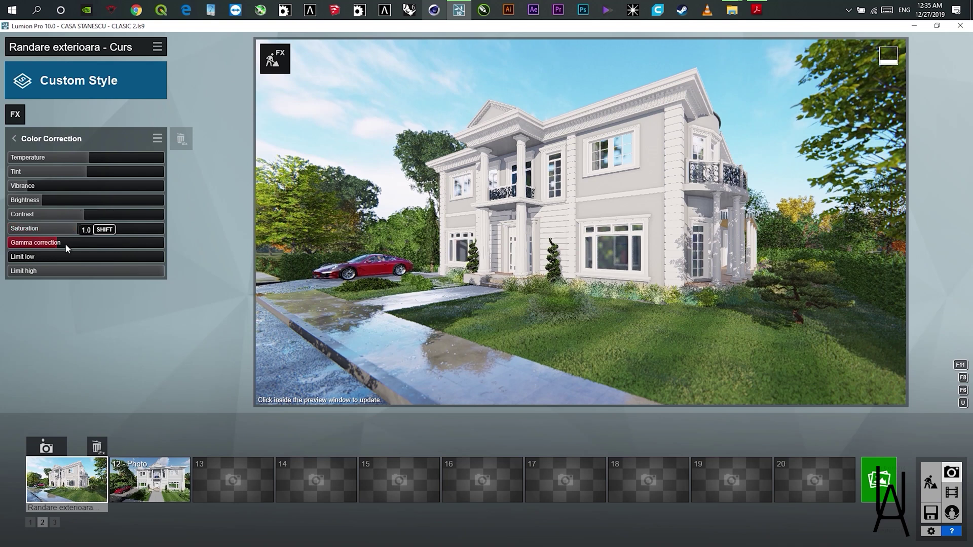
{"action": "left_click_drag", "start_coordinate": [74, 244], "coordinate": [60, 244]}
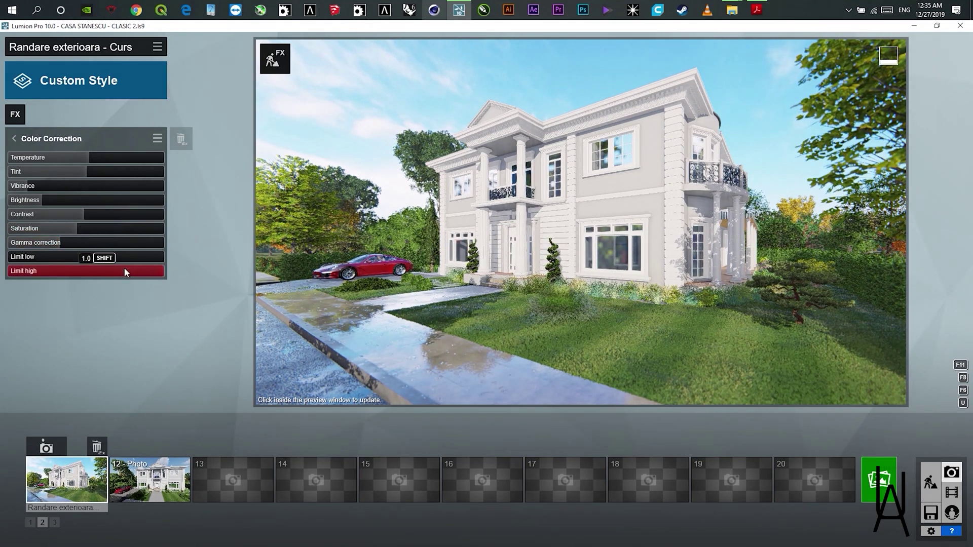
{"action": "mouse_move", "coordinate": [125, 273]}
{"action": "left_mouse_down"}
{"action": "mouse_move", "coordinate": [65, 269]}
{"action": "mouse_move", "coordinate": [127, 271]}
{"action": "left_mouse_up"}
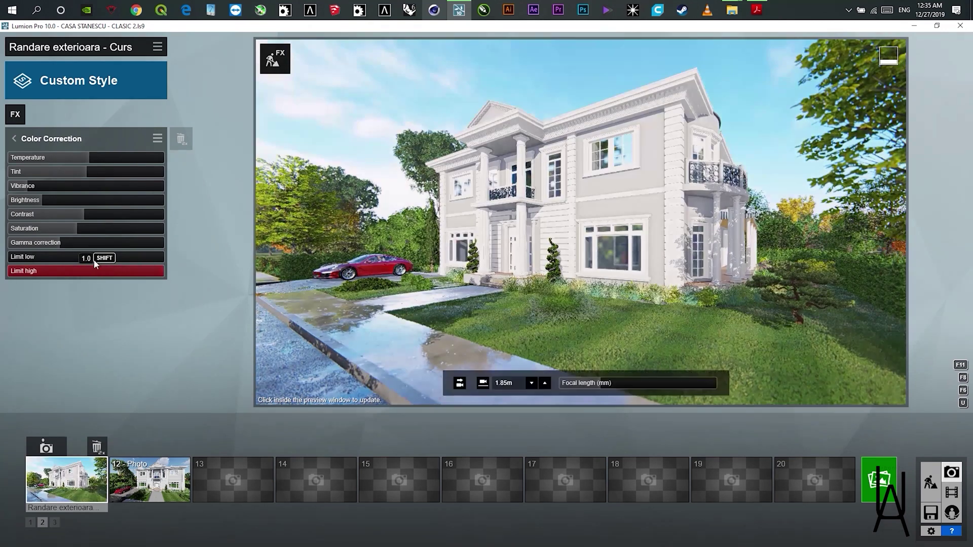
{"action": "mouse_move", "coordinate": [23, 257]}
{"action": "left_mouse_down"}
{"action": "mouse_move", "coordinate": [147, 259]}
{"action": "mouse_move", "coordinate": [5, 260]}
{"action": "left_mouse_up"}
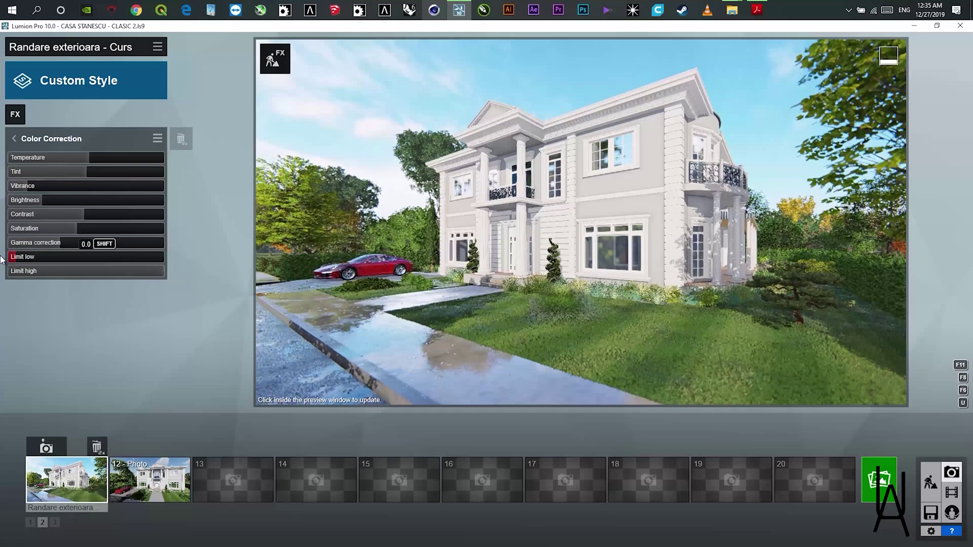
Return to the effects list and toggle Color Correction off and on to compare the render, leaving it enabled.
{"action": "left_click", "coordinate": [16, 142]}
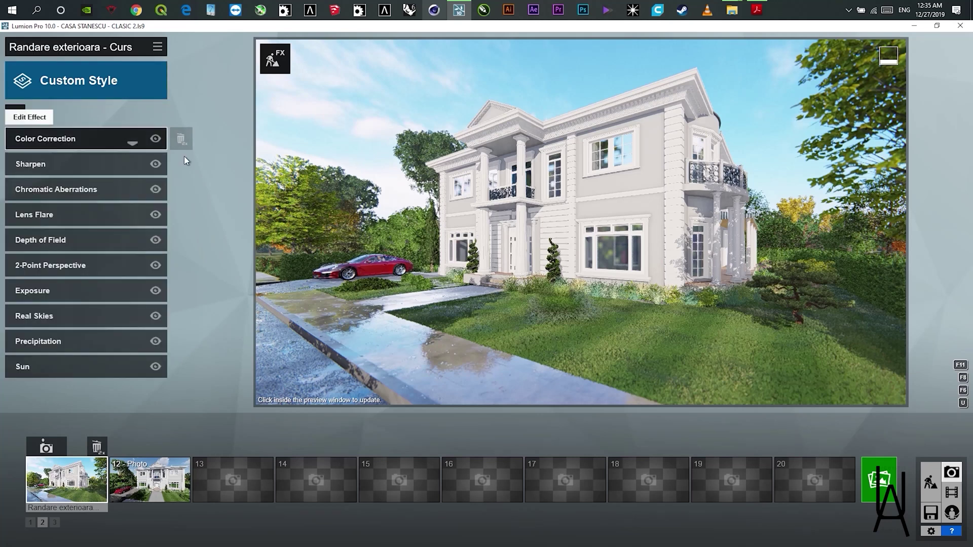
{"action": "left_click", "coordinate": [156, 138]}
{"action": "left_click", "coordinate": [156, 138]}
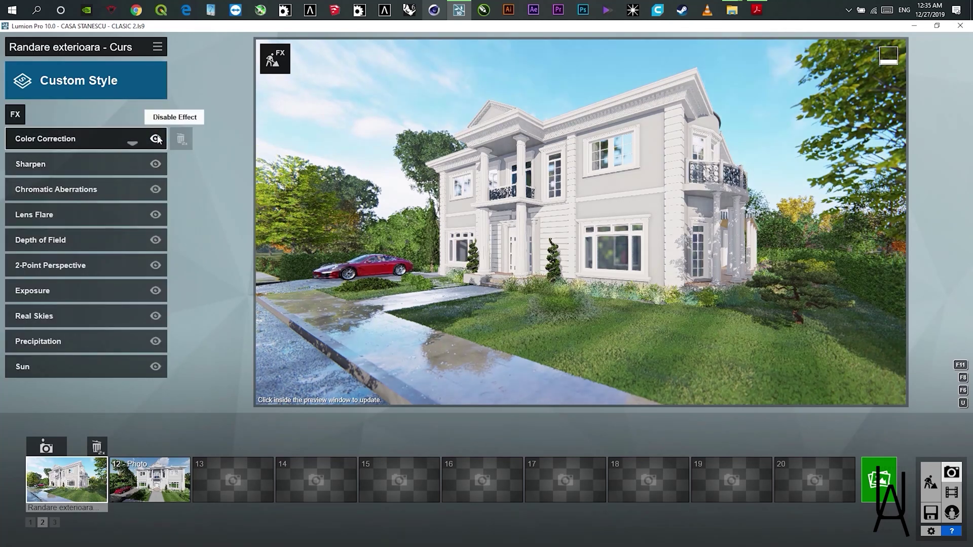